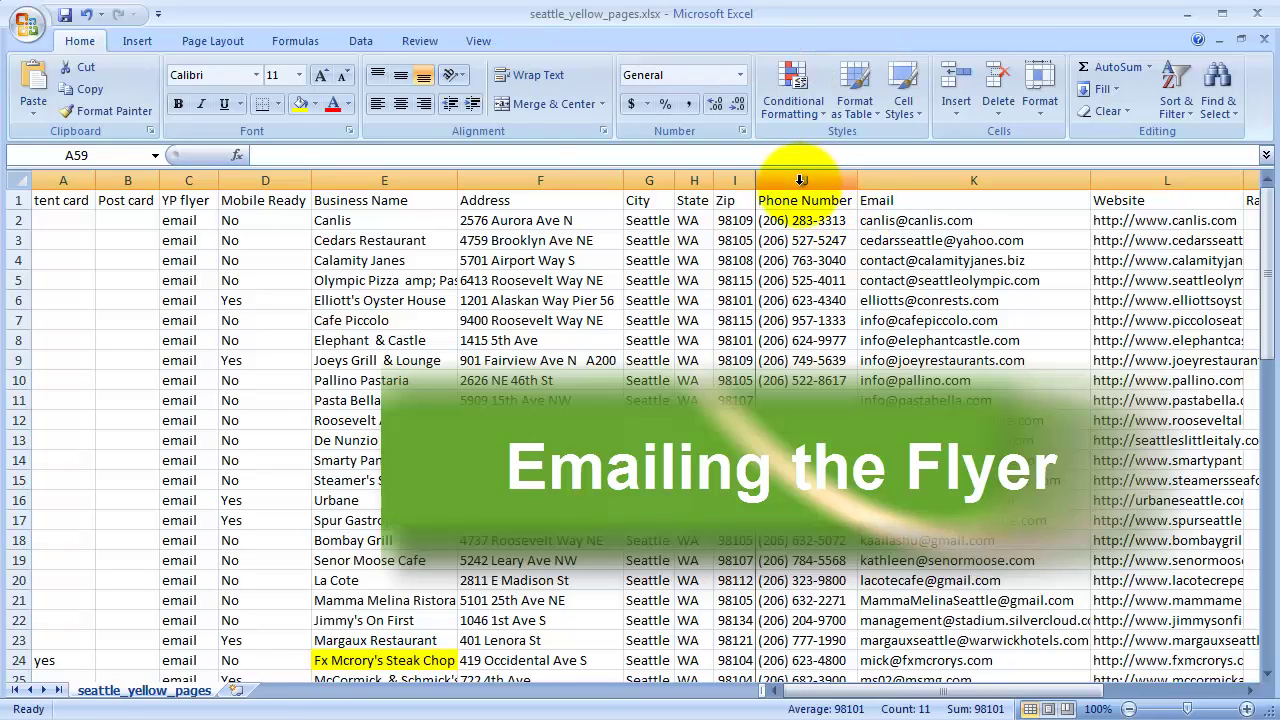
- Unfreeze the panes of the seattle_yellow_pages worksheet
click(800, 179)
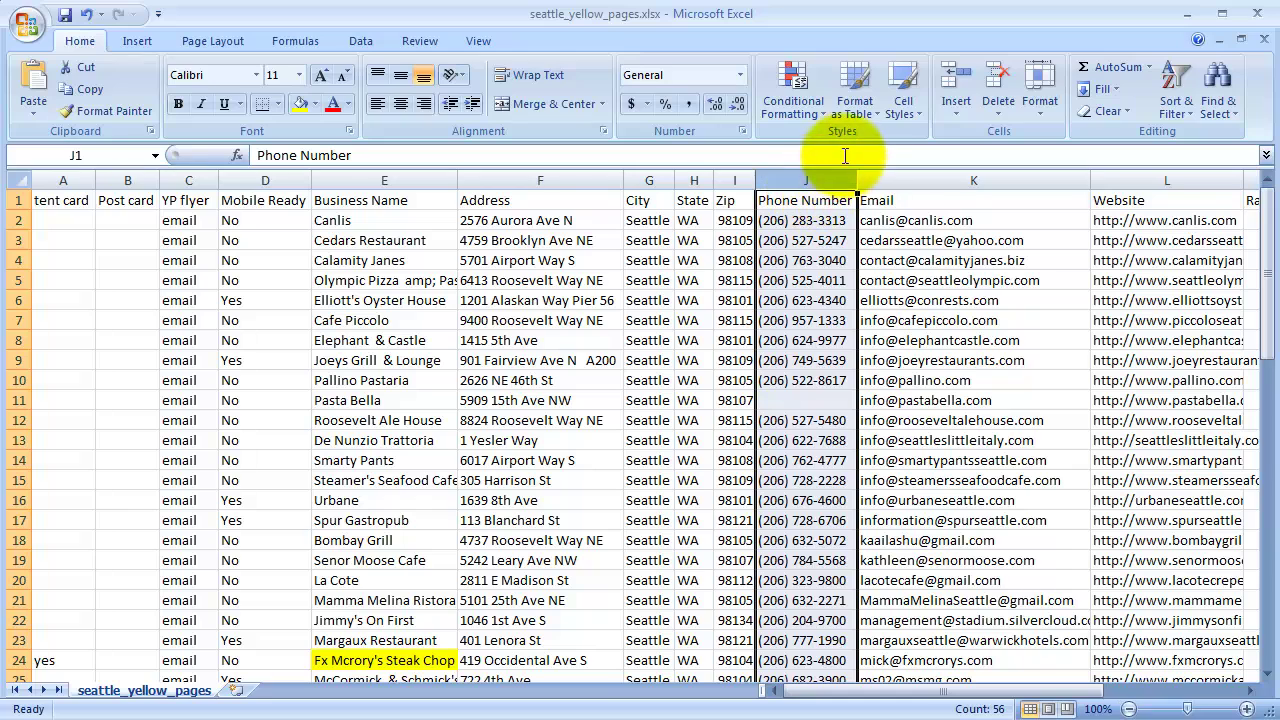
click(474, 41)
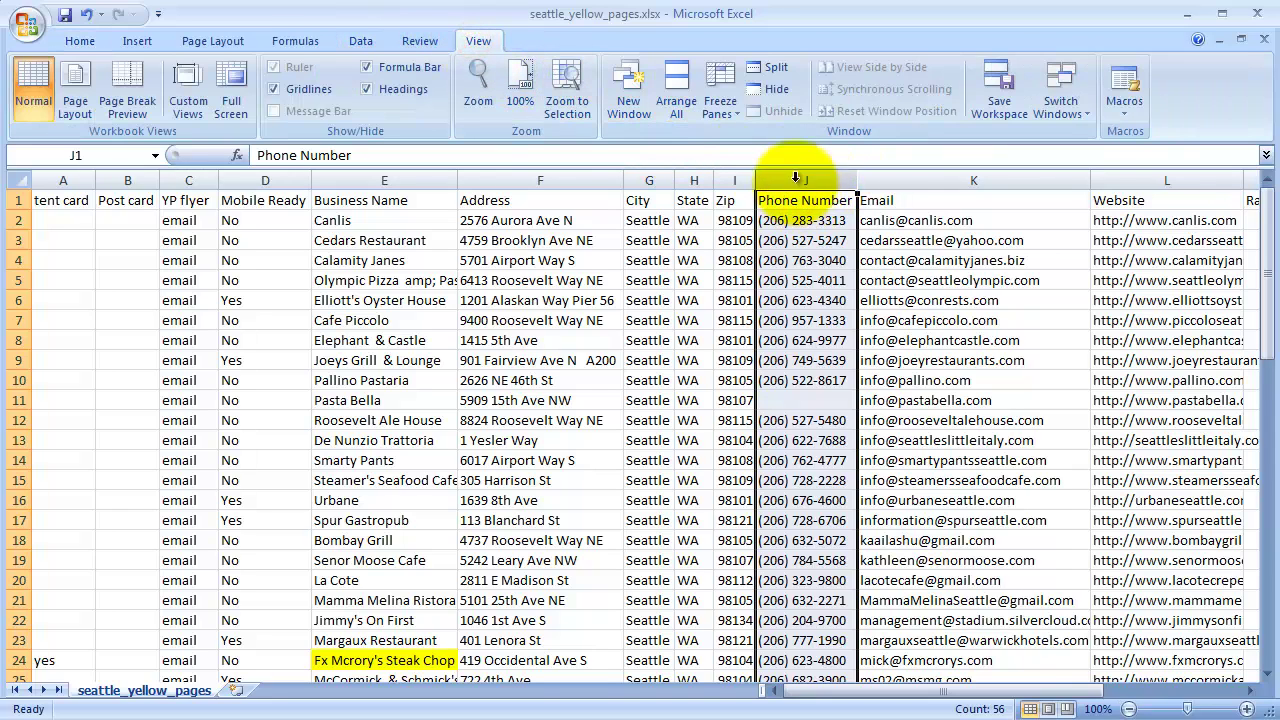
click(730, 93)
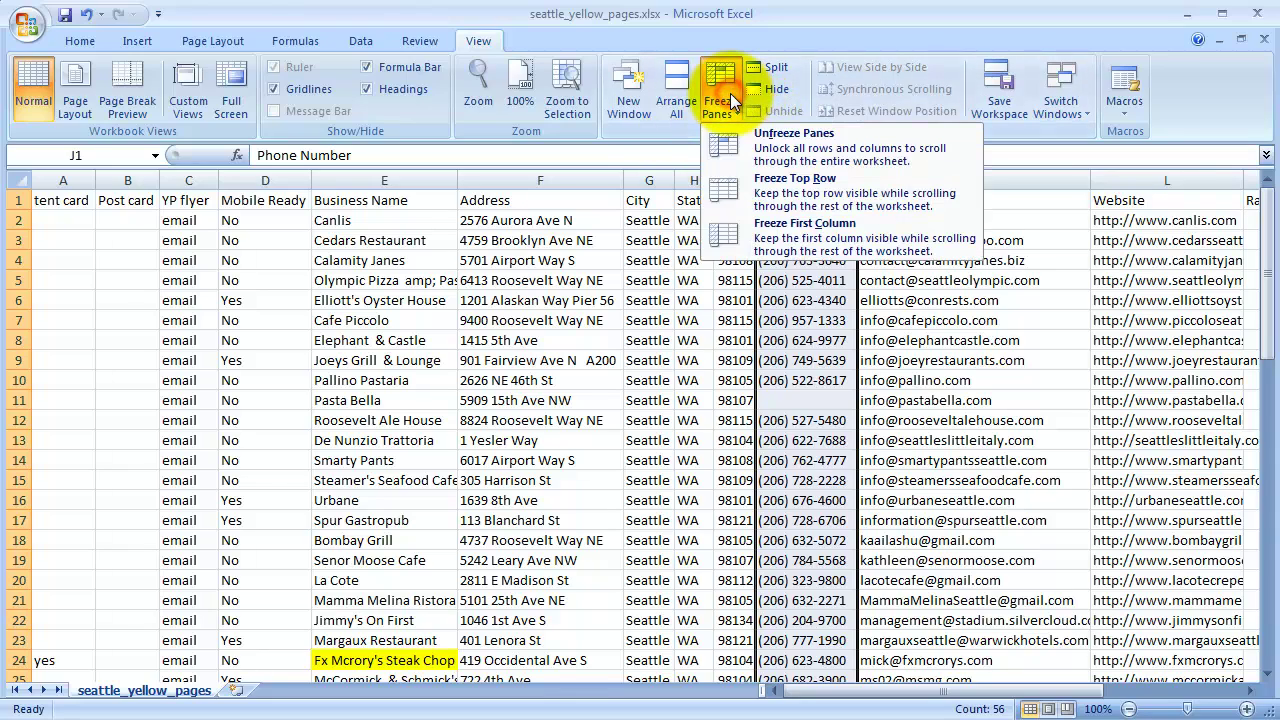
click(764, 143)
- Insert a new column before the Website column and give it the header email2
mouse_move(874, 692)
mouse_down()
mouse_move(971, 697)
mouse_move(834, 682)
mouse_move(1060, 697)
mouse_move(885, 712)
mouse_move(986, 706)
mouse_move(857, 700)
mouse_up()
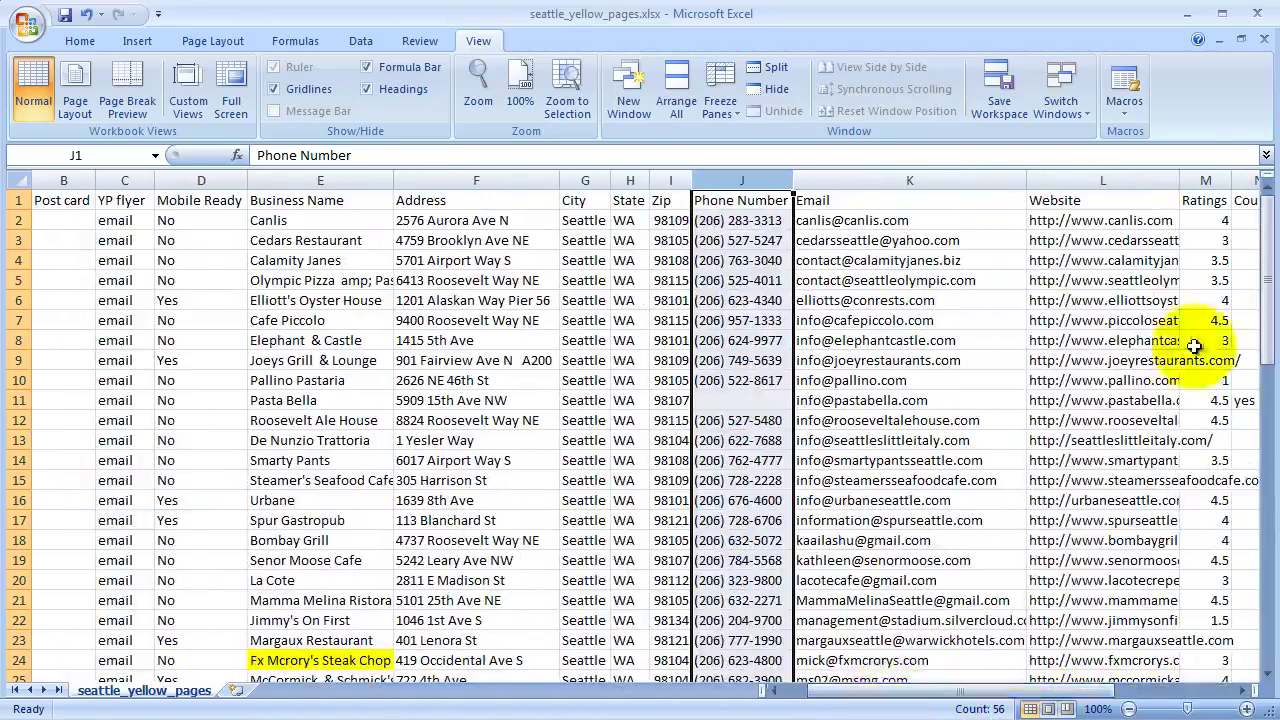
click(1077, 180)
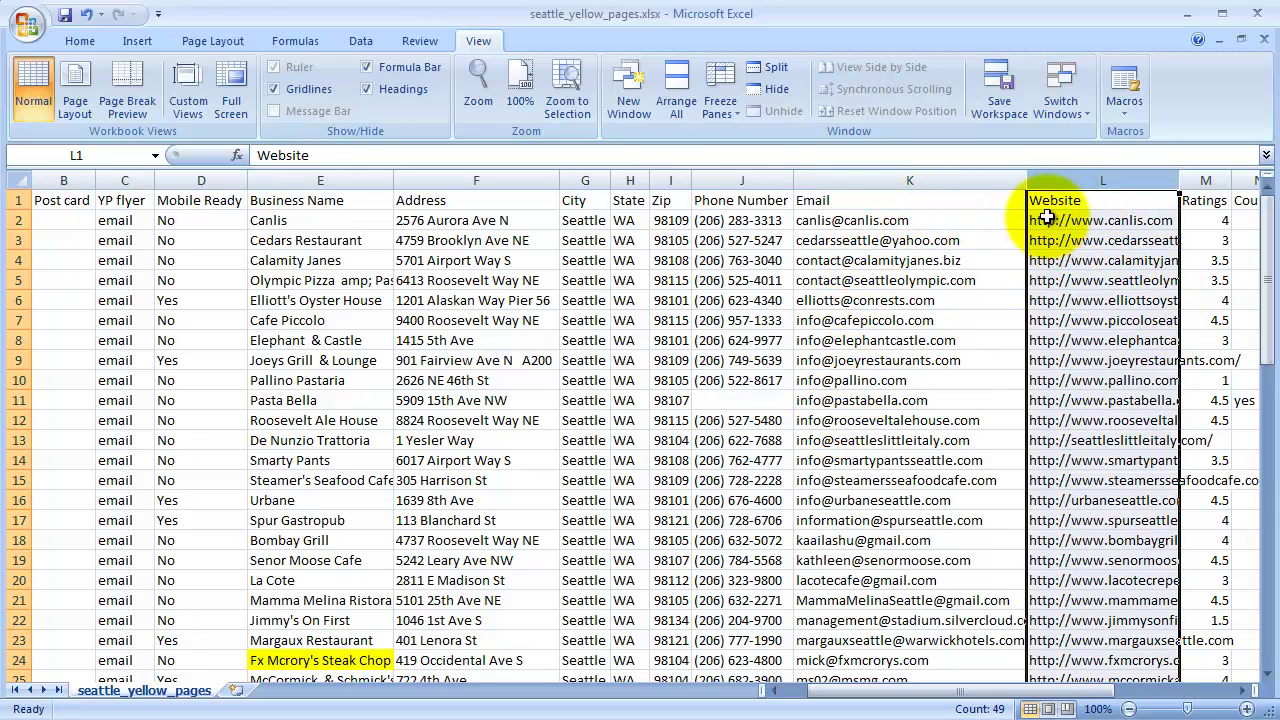
right_click(1058, 182)
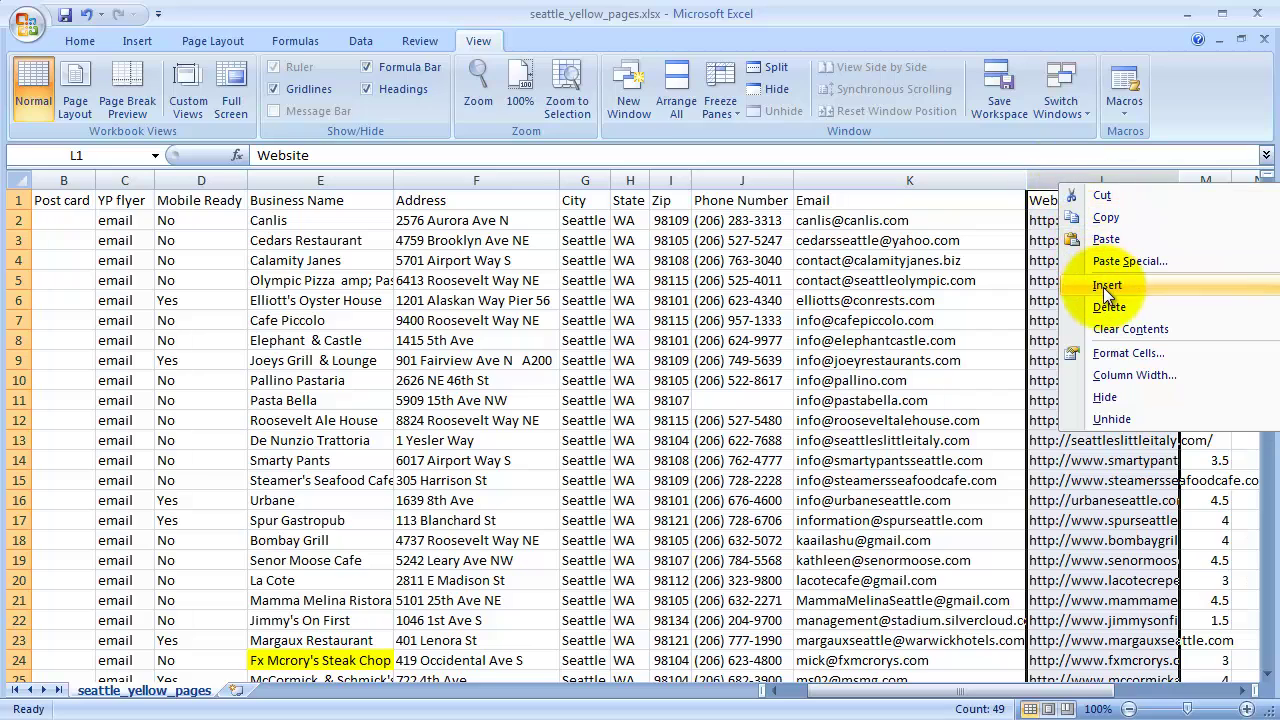
click(1103, 287)
click(1077, 204)
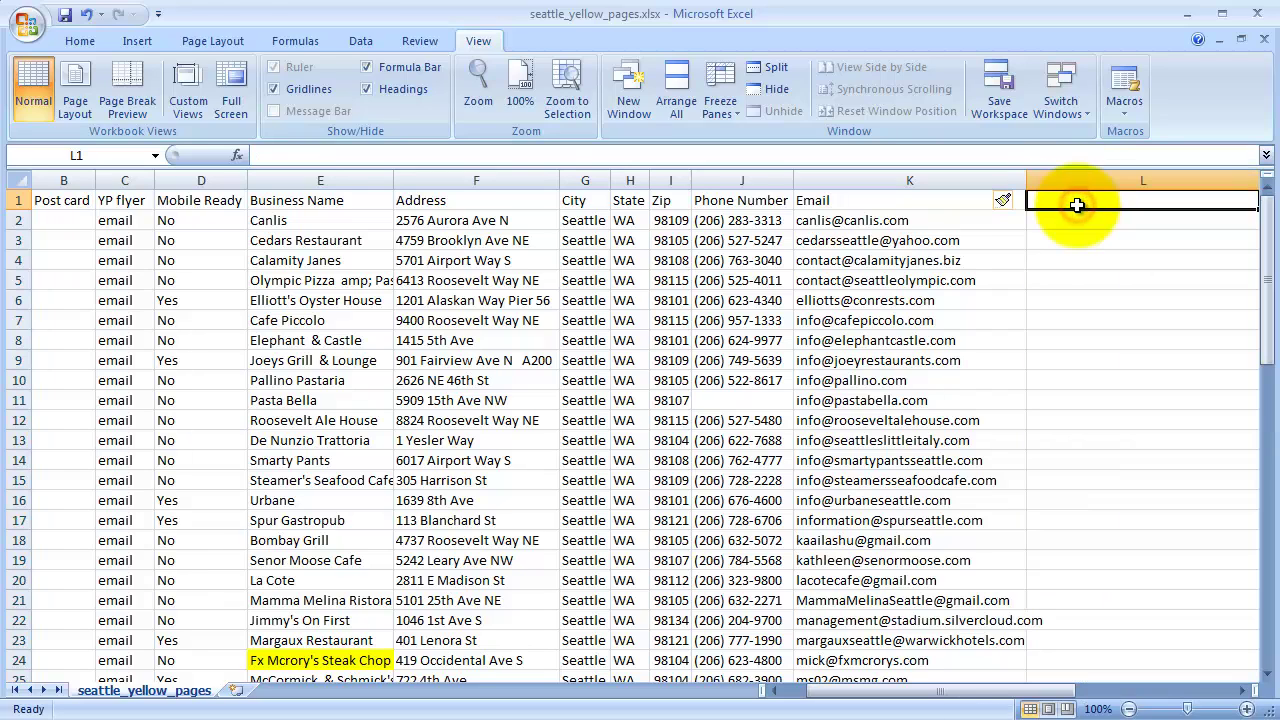
text(email2)
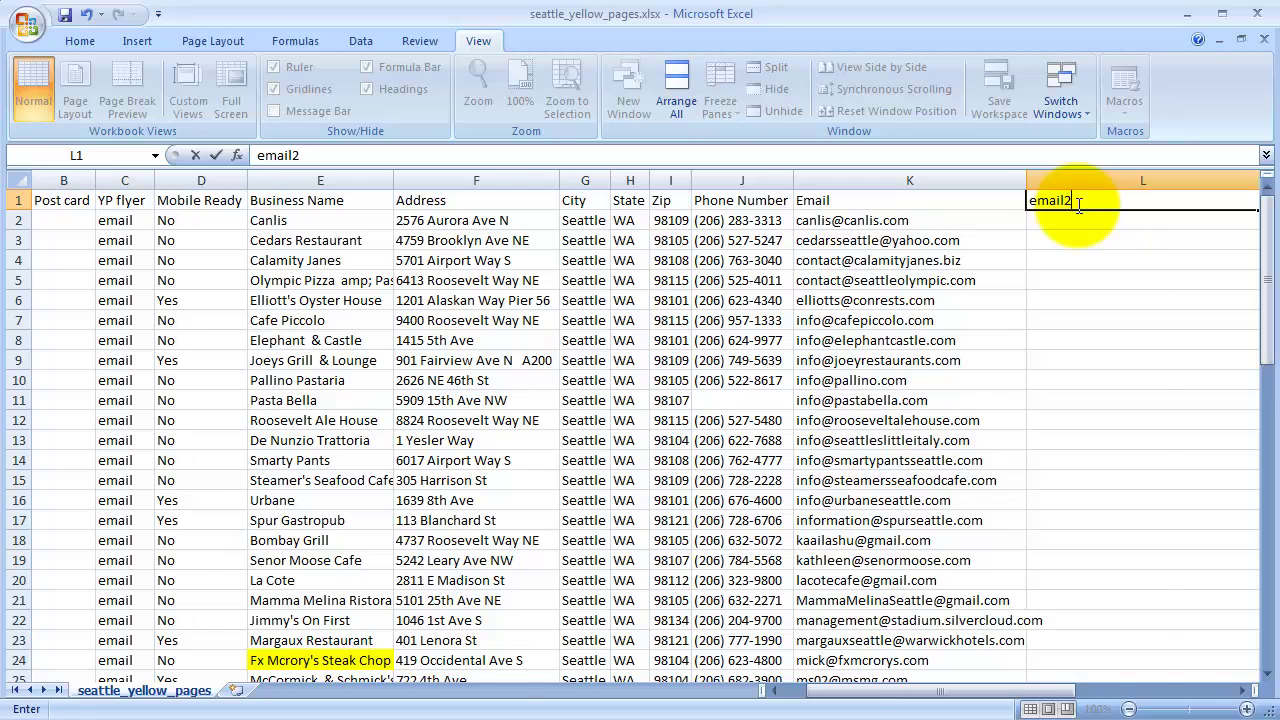
- Paste the copied email address into the first email2 data cell and fill it down the rows below
drag(1032, 690, 1077, 690)
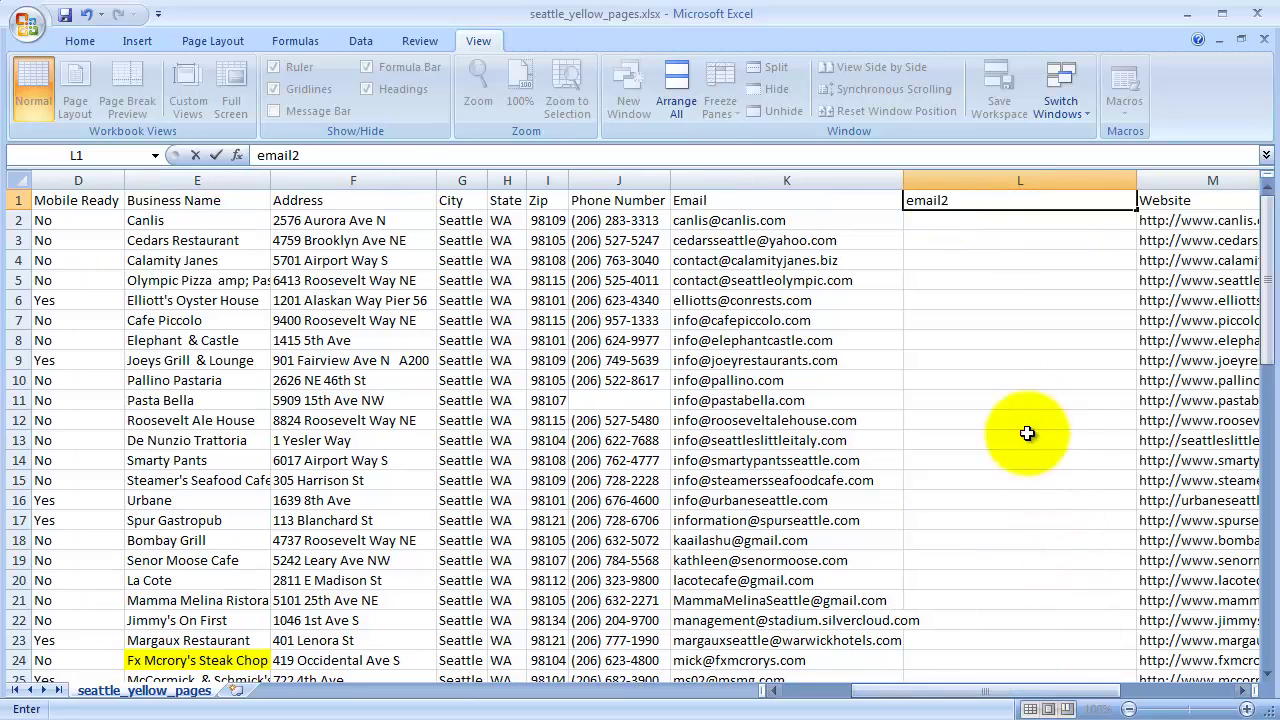
click(972, 225)
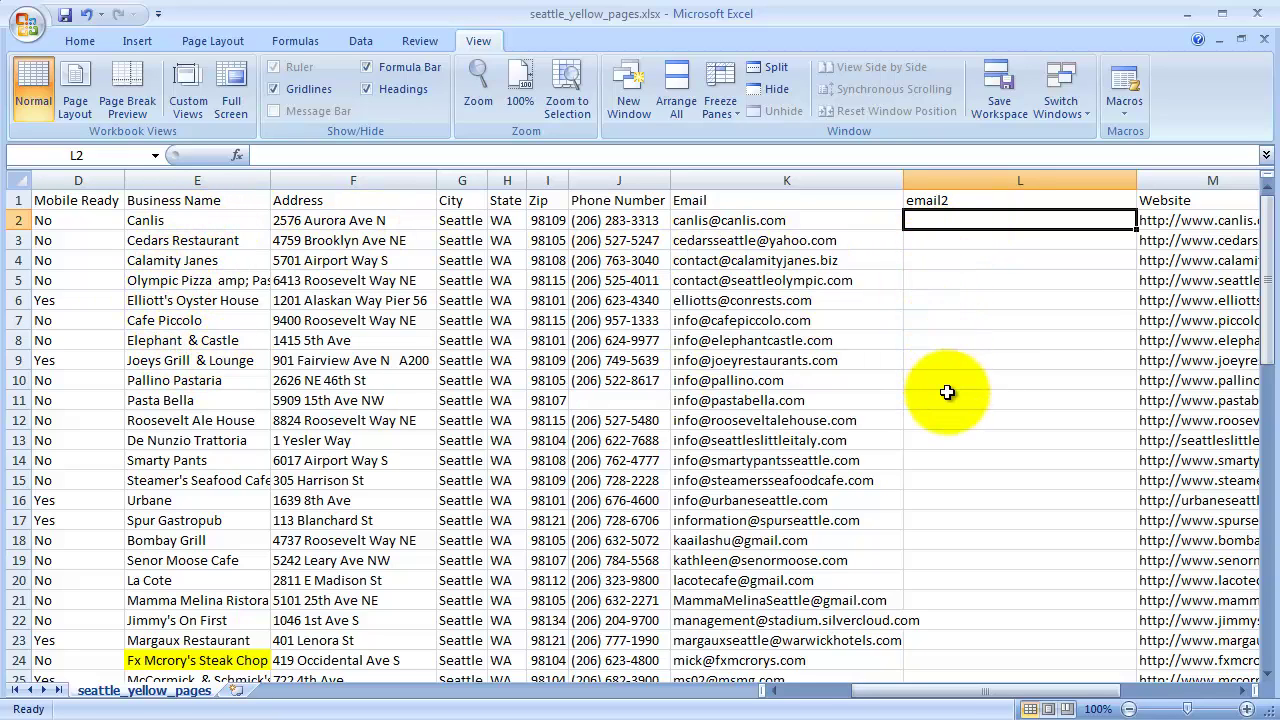
key(ctrl+v)
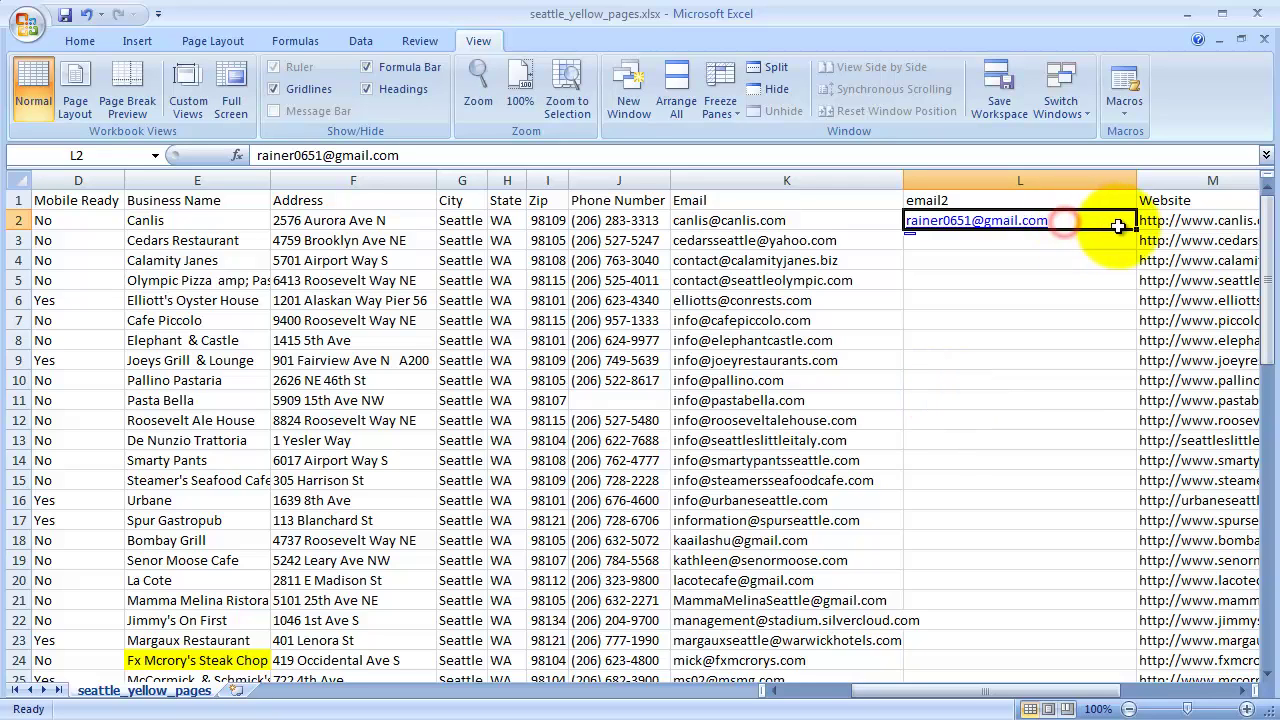
drag(1135, 229, 1106, 382)
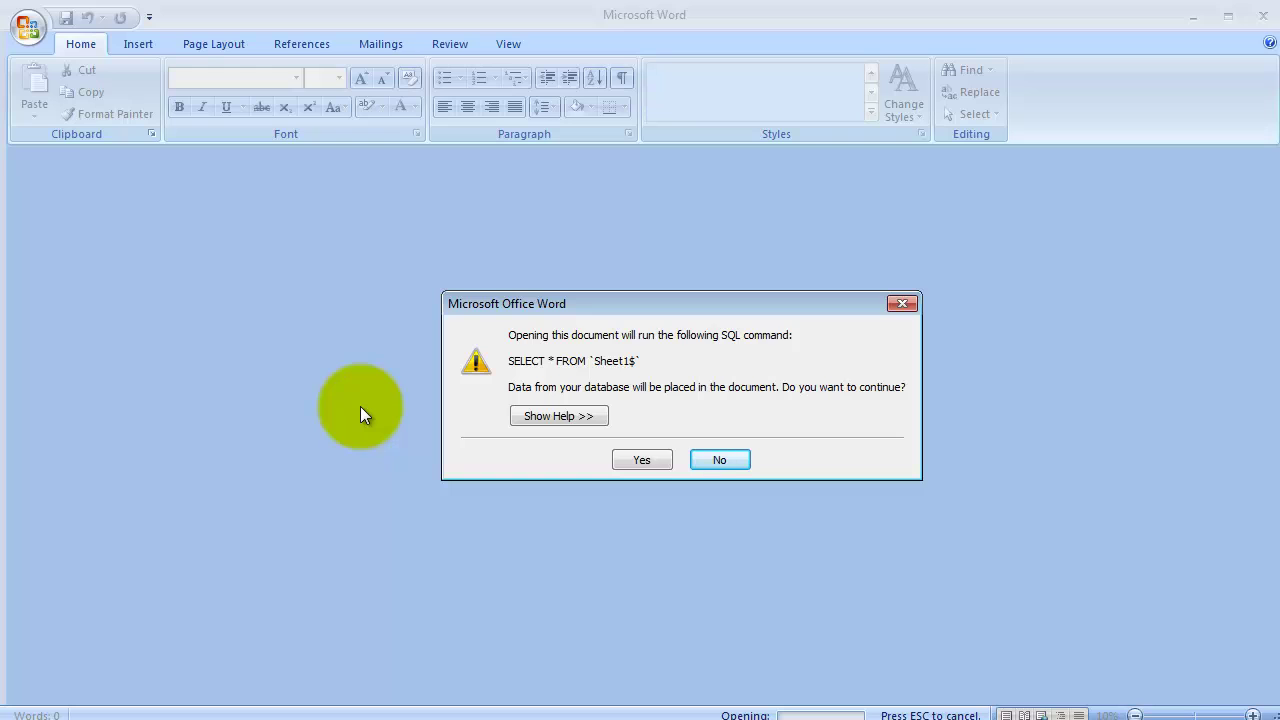
- In Word, decline the flyer's stored SQL query and attach the seattle_yellow_pages$ table of seattle_yellow_pages.xlsx as the existing recipient list
click(727, 459)
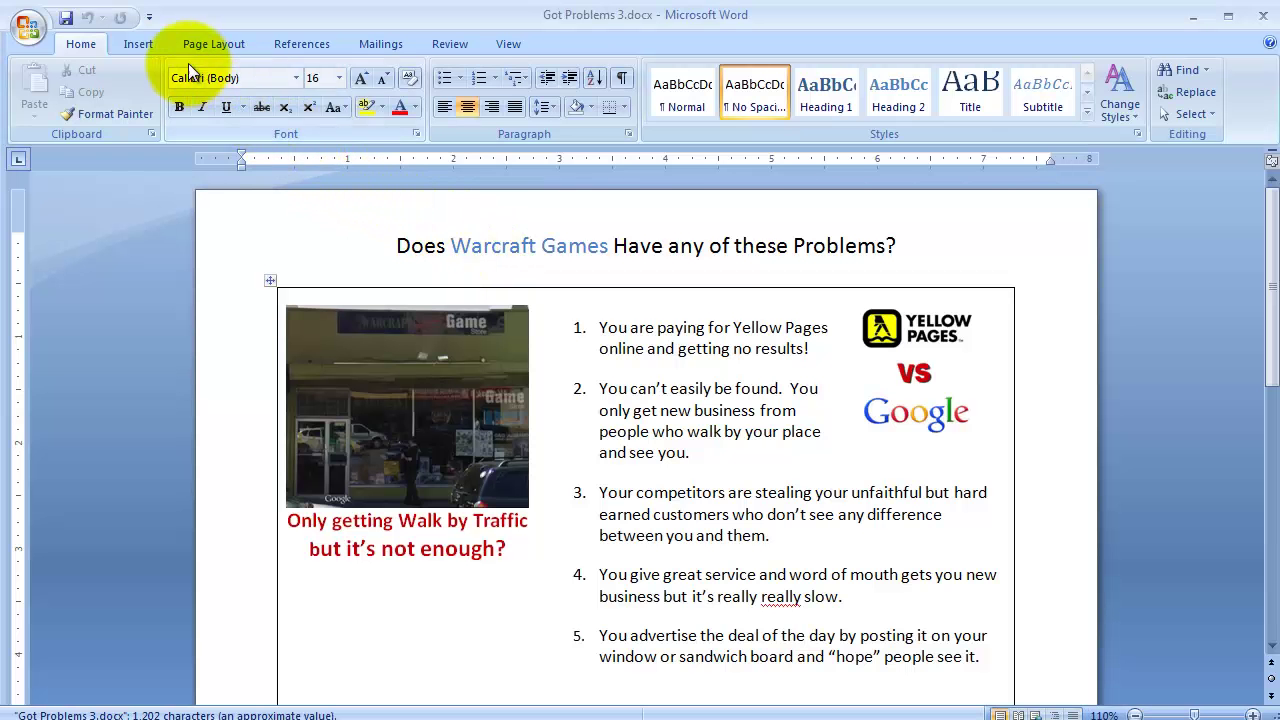
click(388, 44)
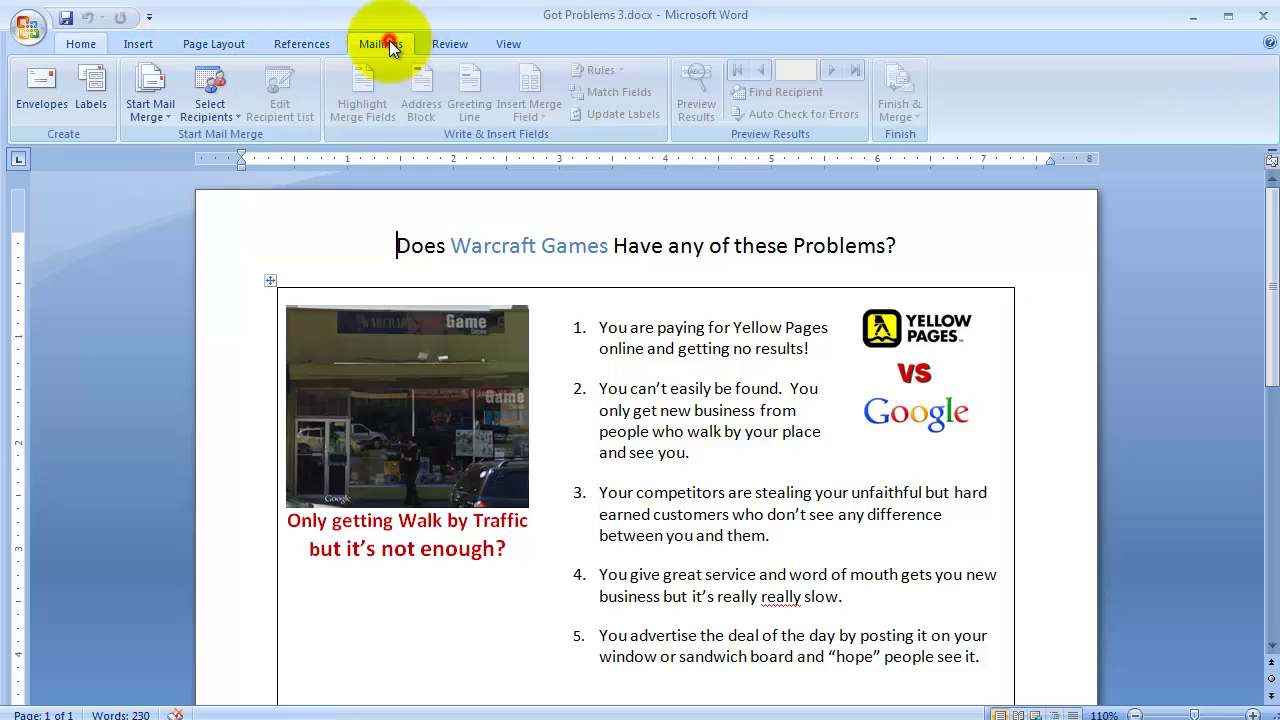
click(209, 91)
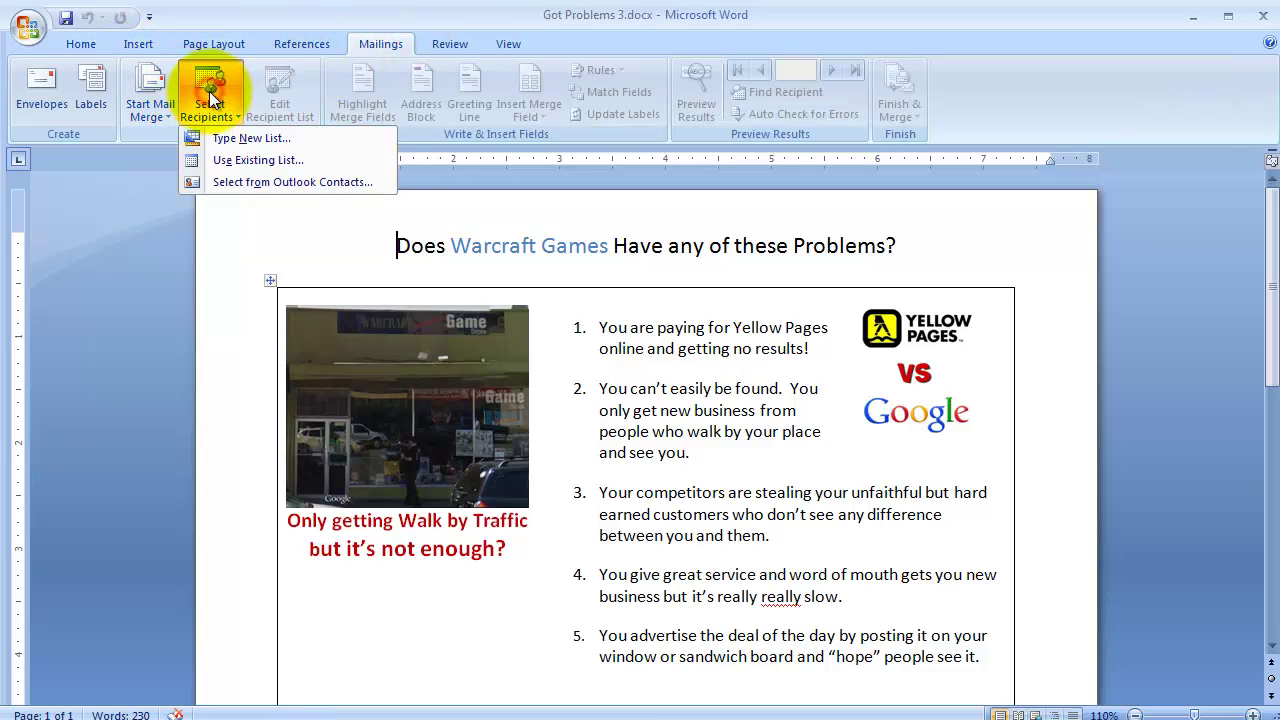
click(217, 163)
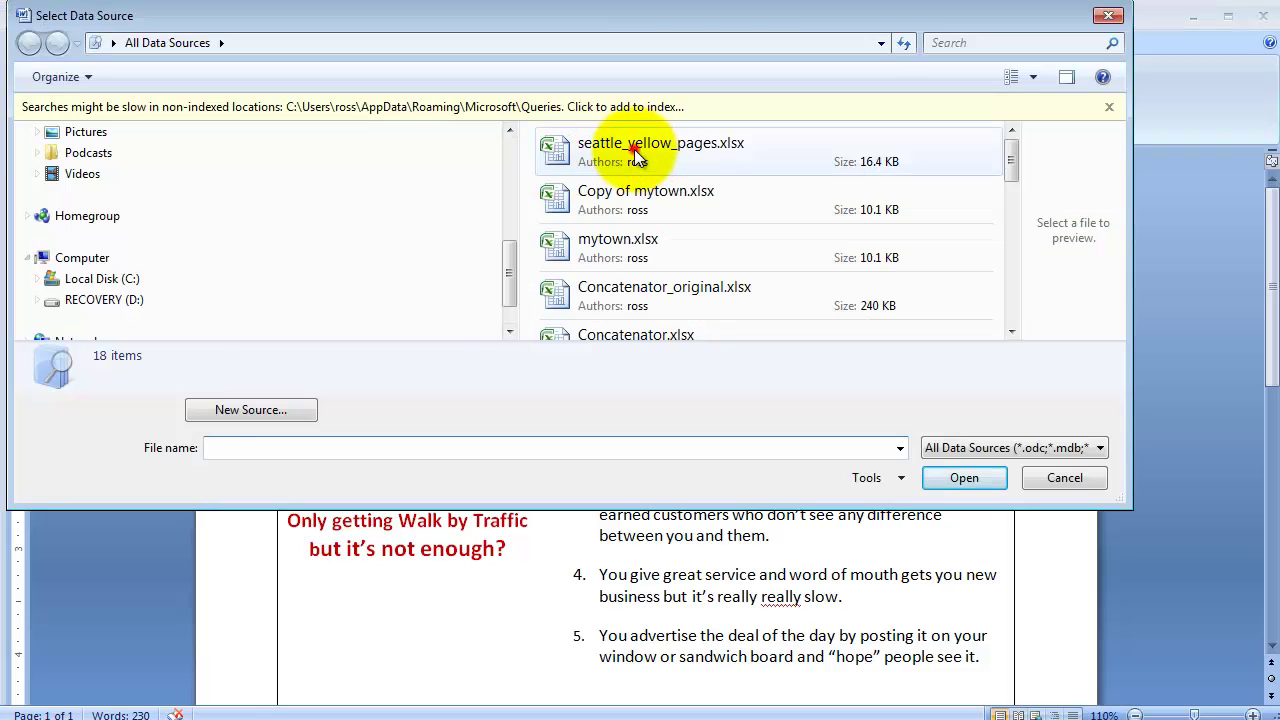
click(634, 149)
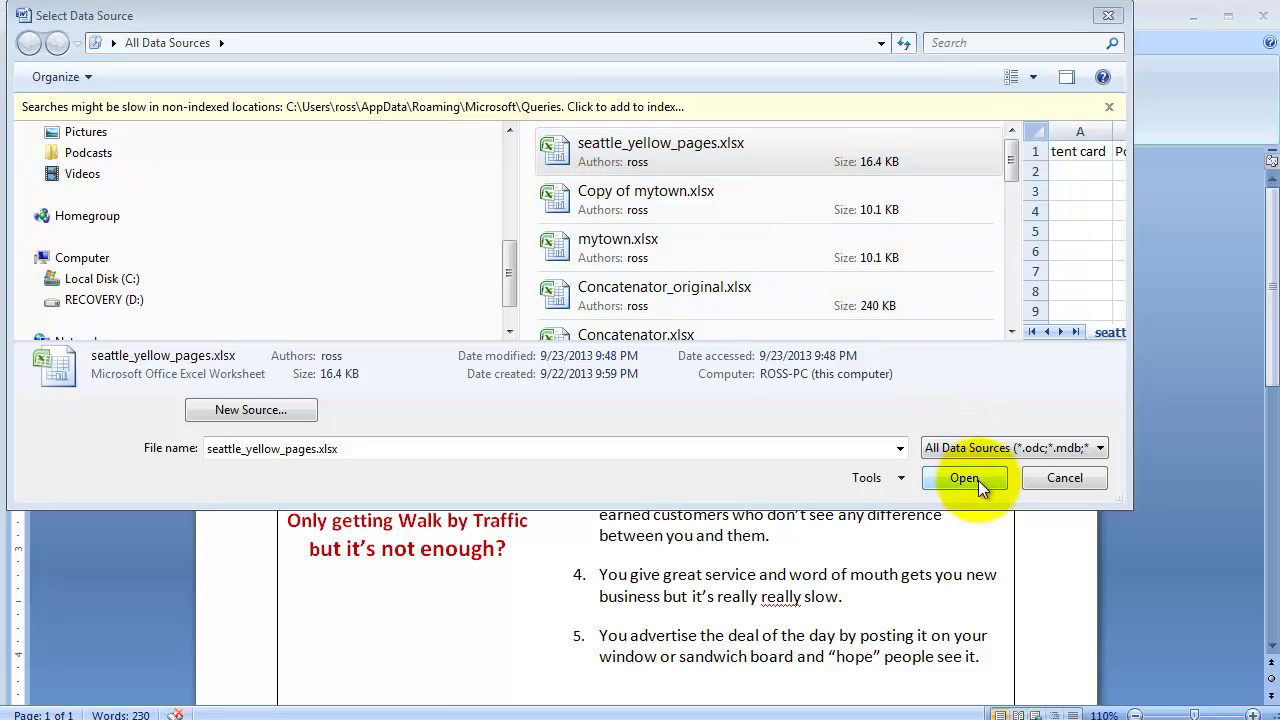
click(966, 478)
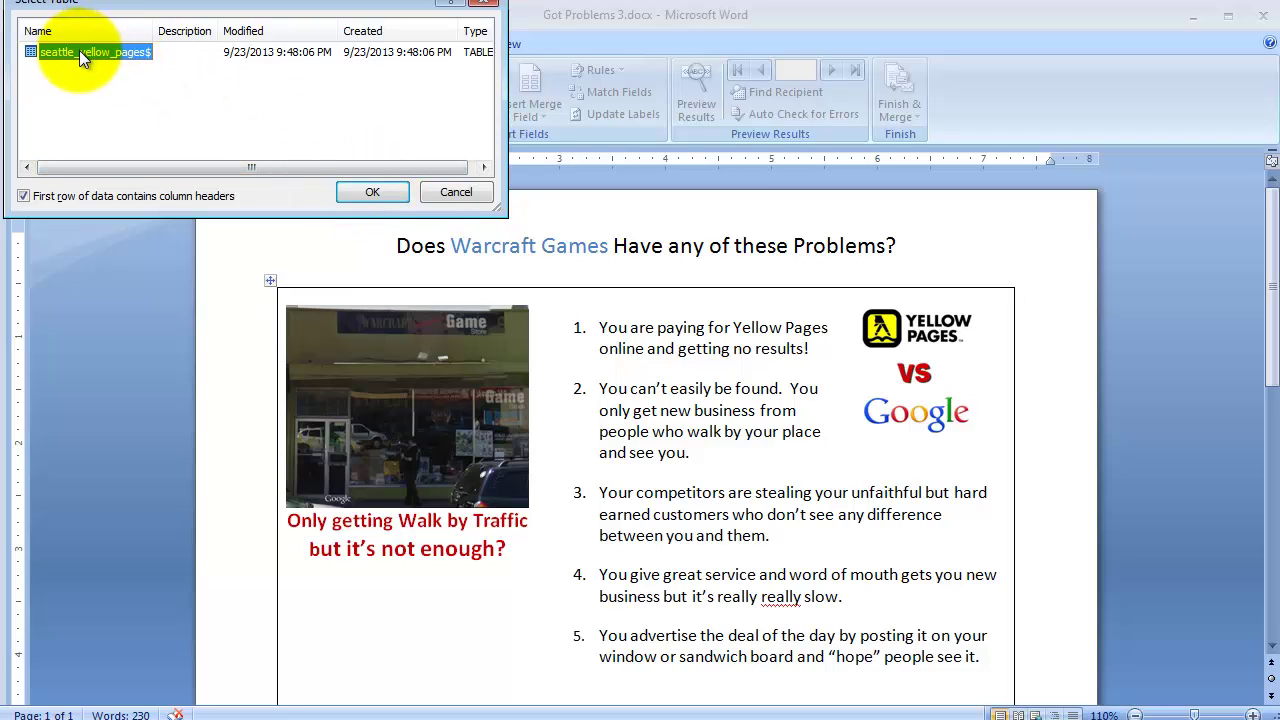
click(365, 193)
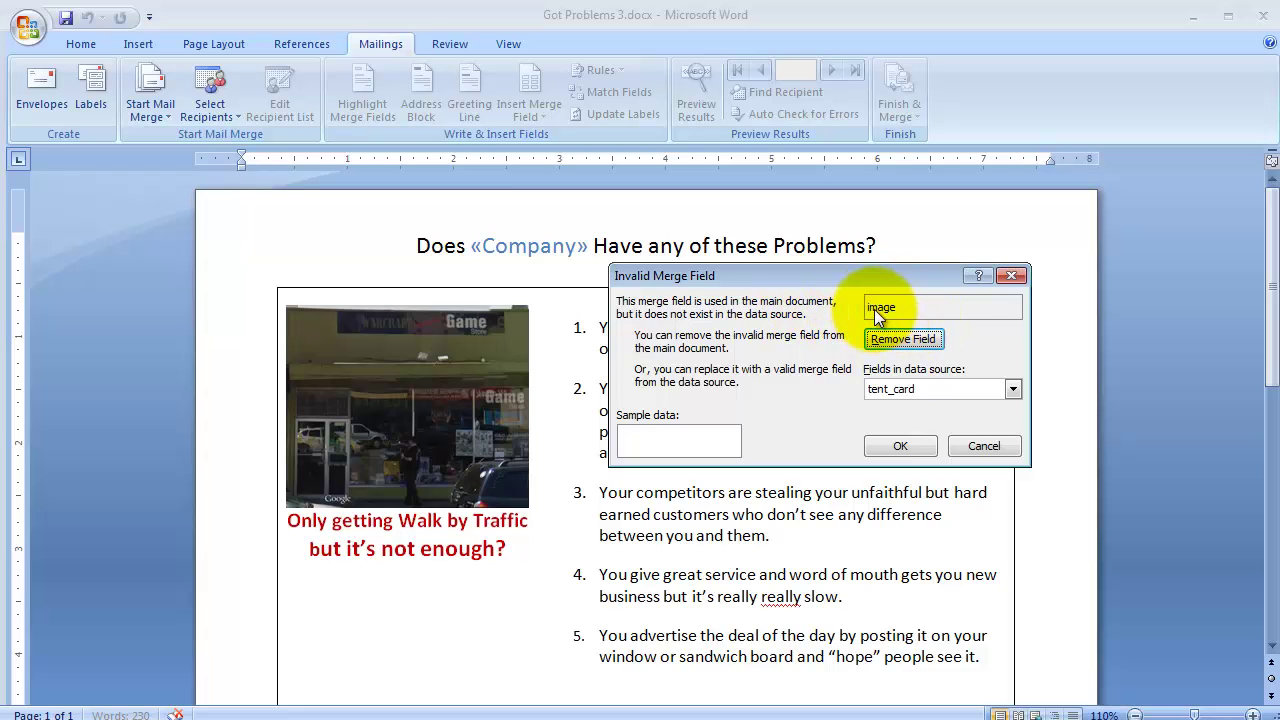
- Replace the invalid image merge field with the map field and accept the offered tent_card field for its second occurrence
click(1012, 390)
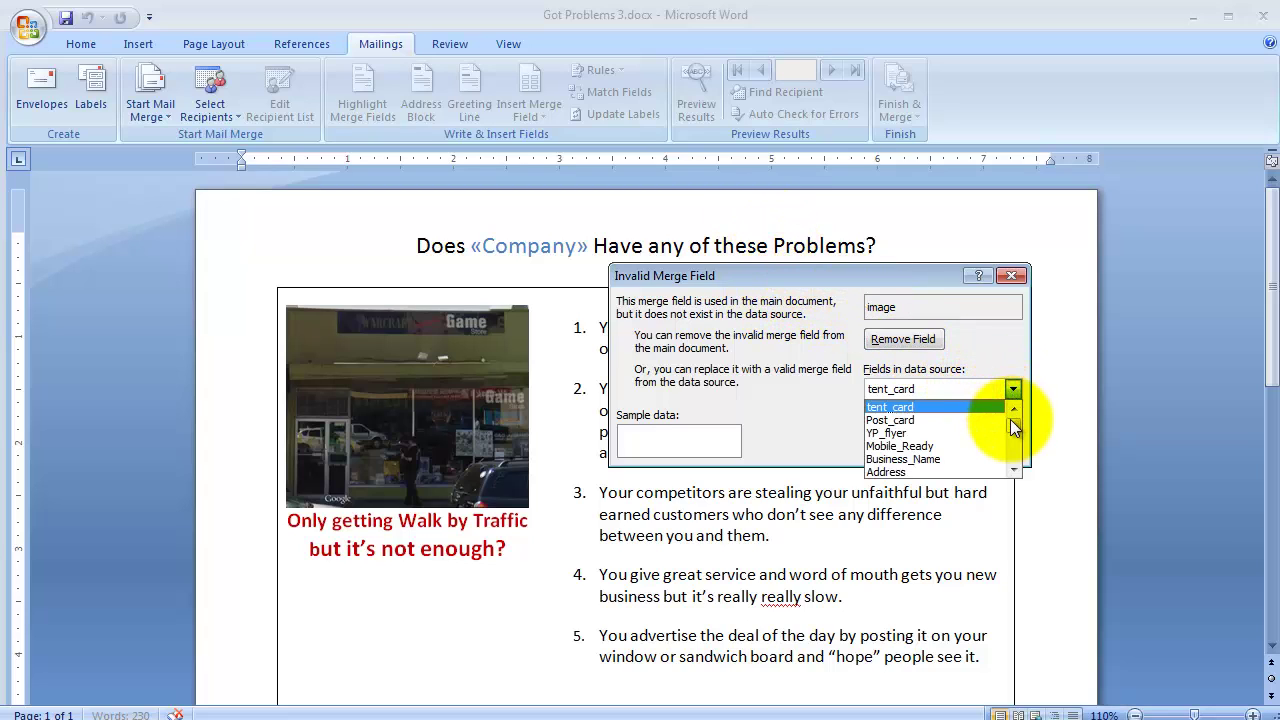
drag(1013, 424, 1013, 450)
click(915, 458)
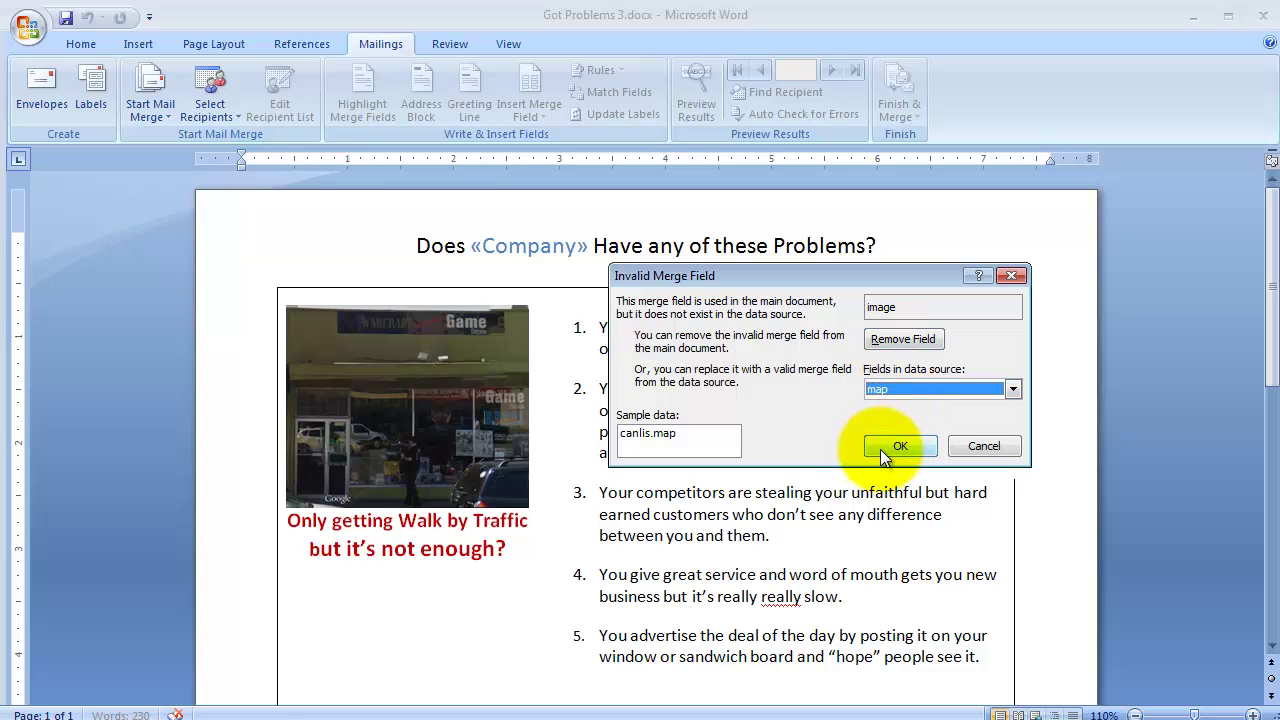
click(887, 445)
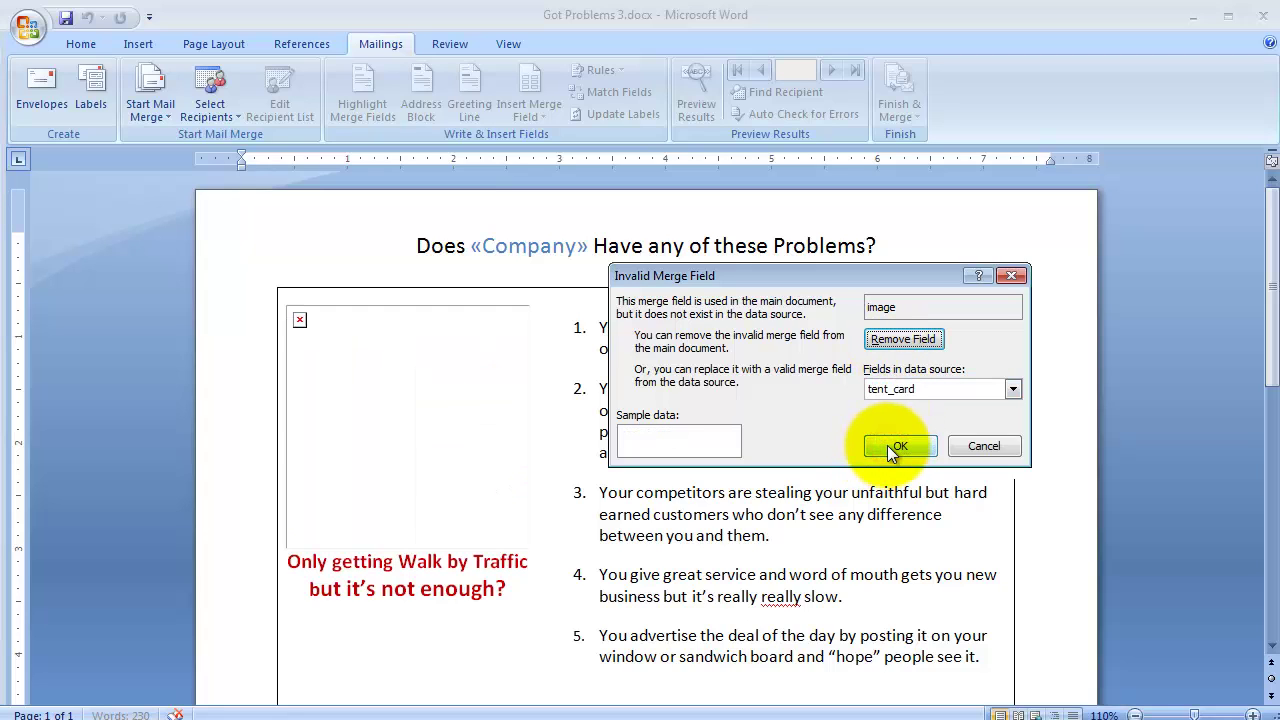
click(887, 445)
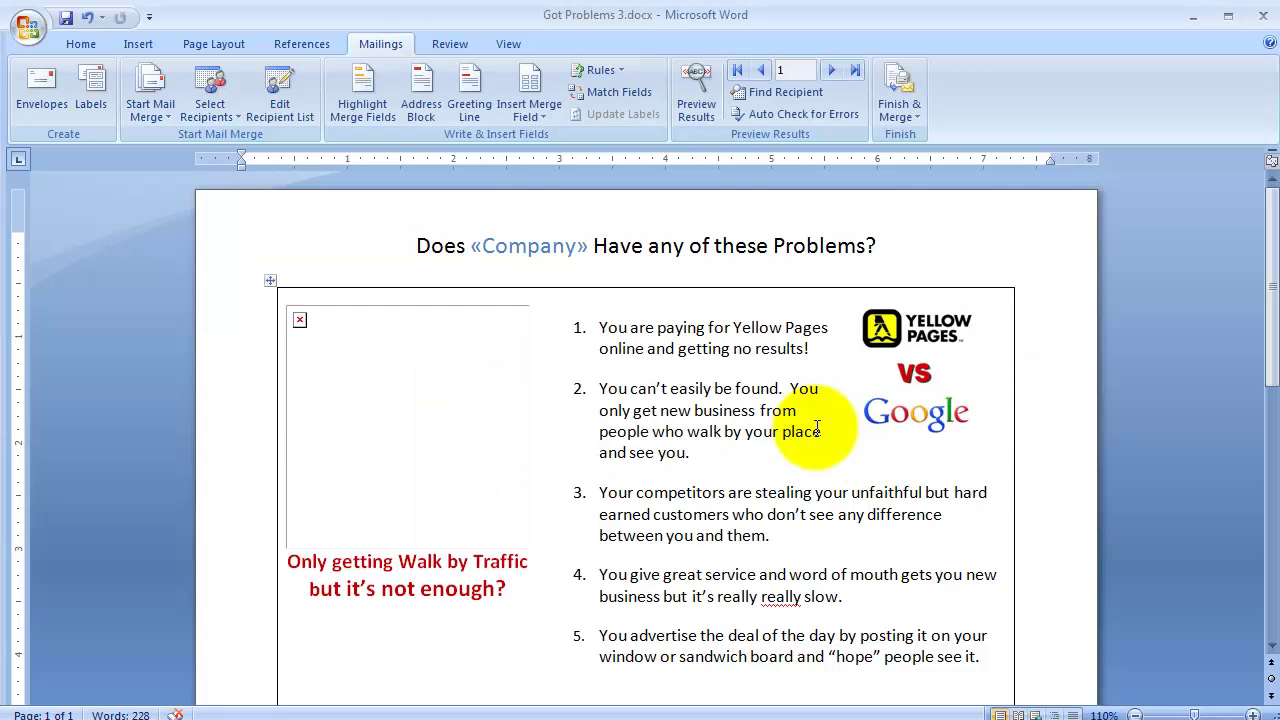
- Preview the merge results, replacing both invalid Company merge fields with Business_Name from the data source
click(686, 91)
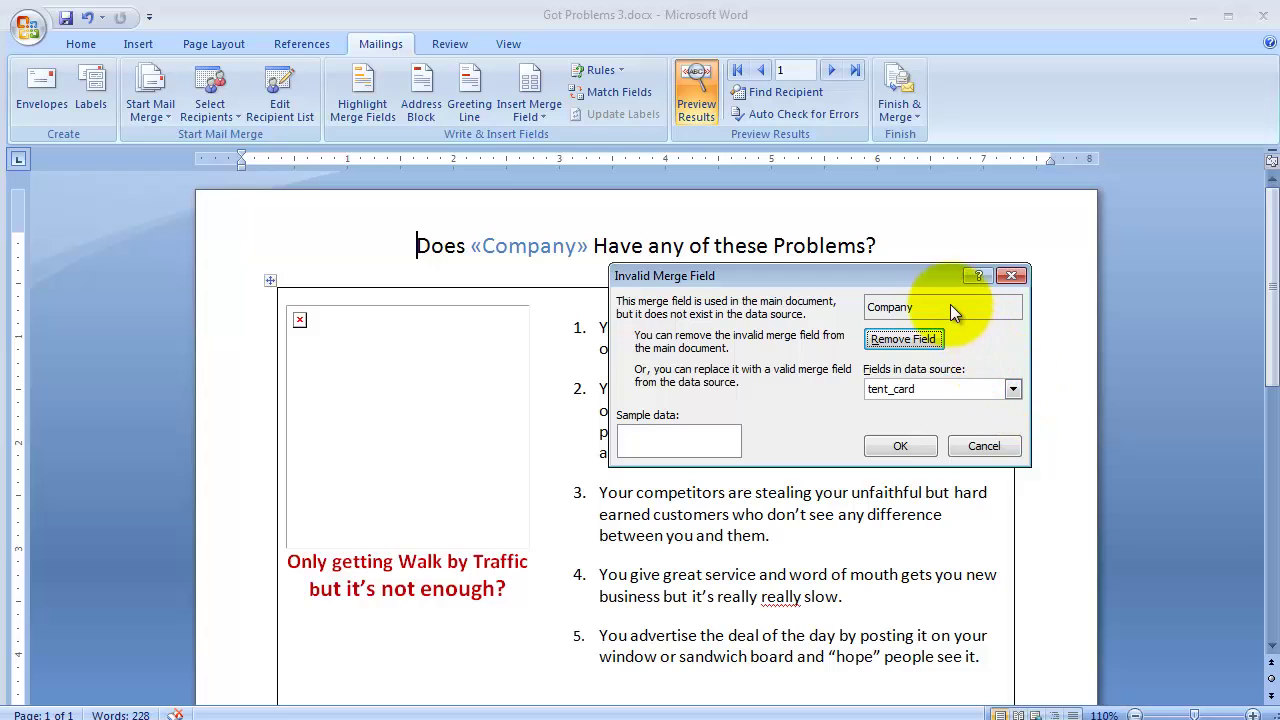
click(1012, 389)
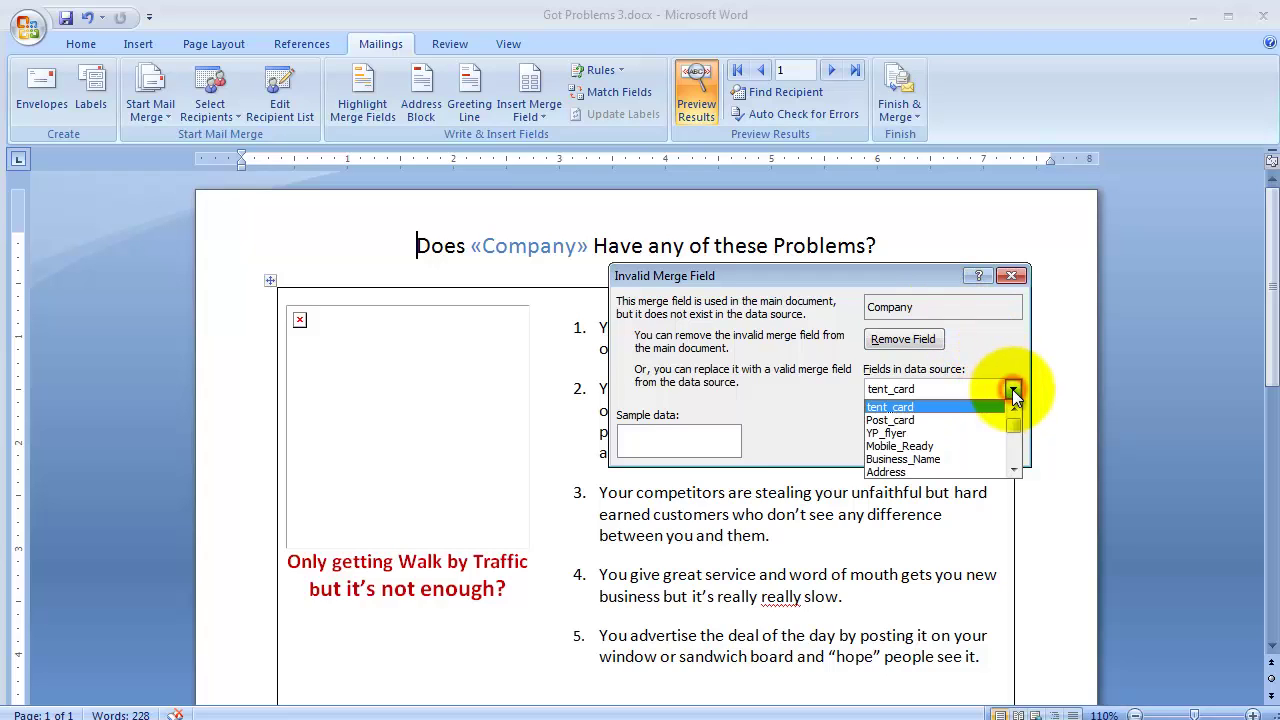
click(948, 456)
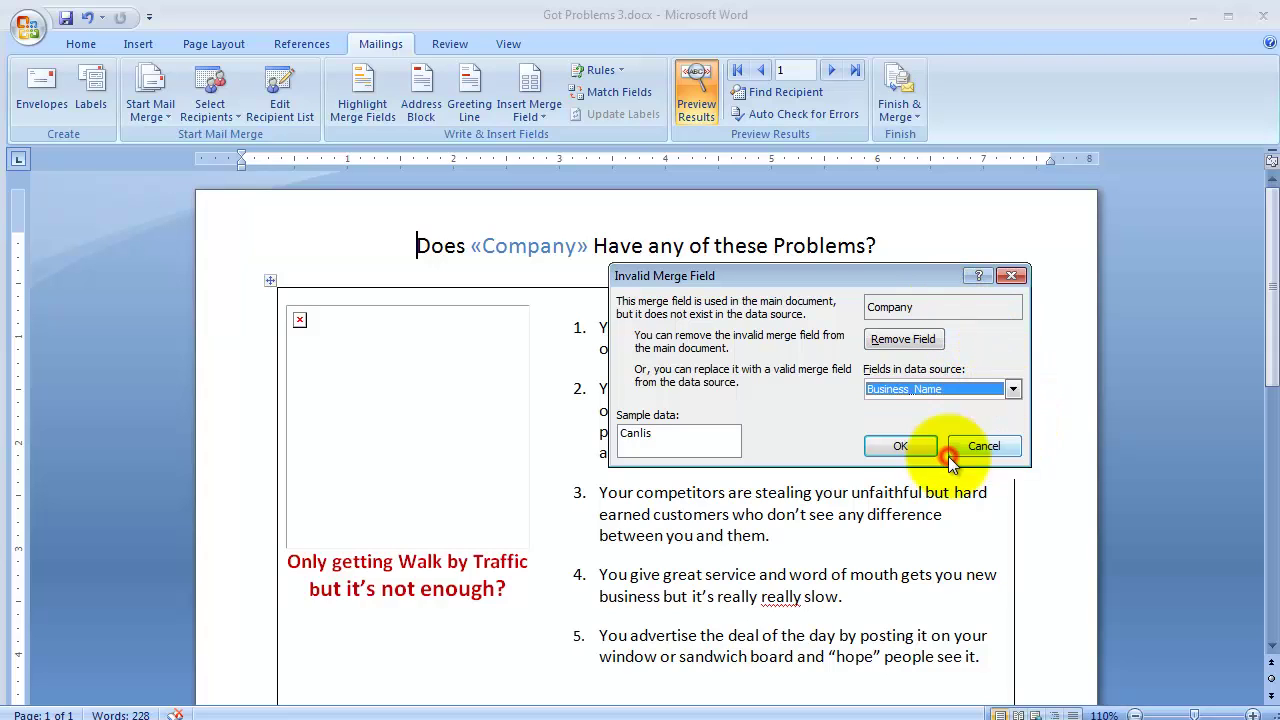
click(906, 445)
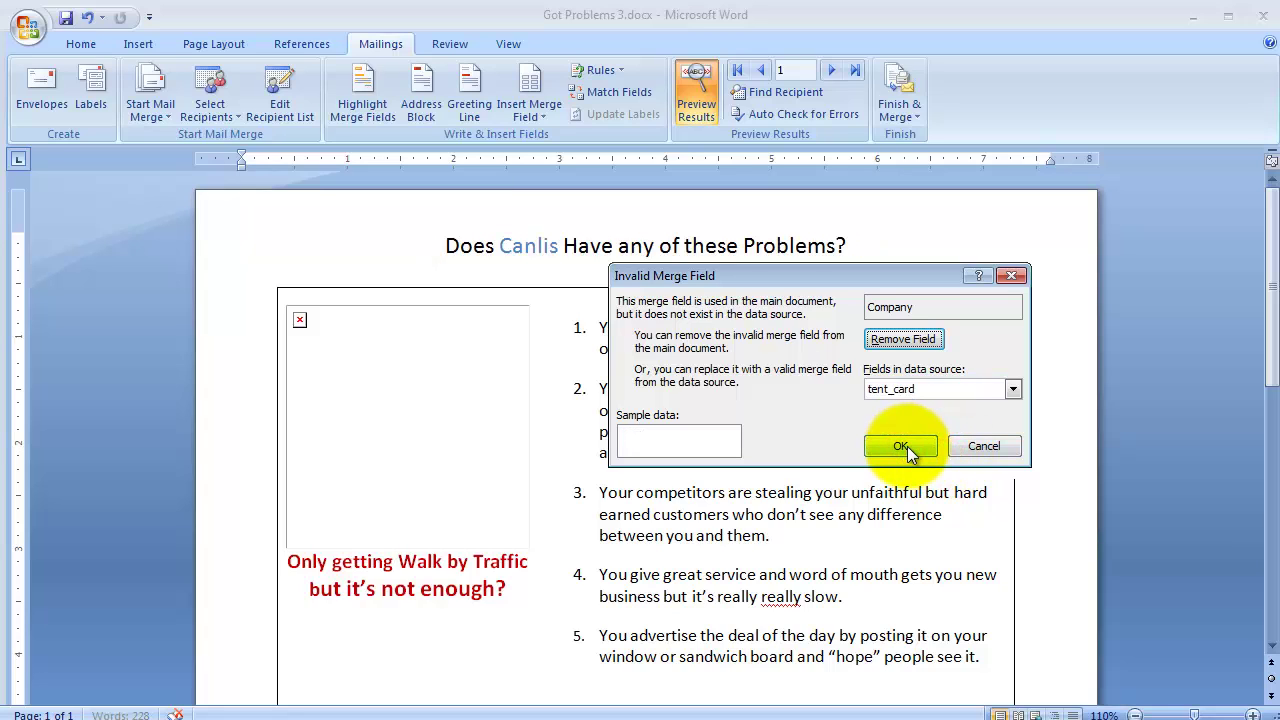
click(1012, 392)
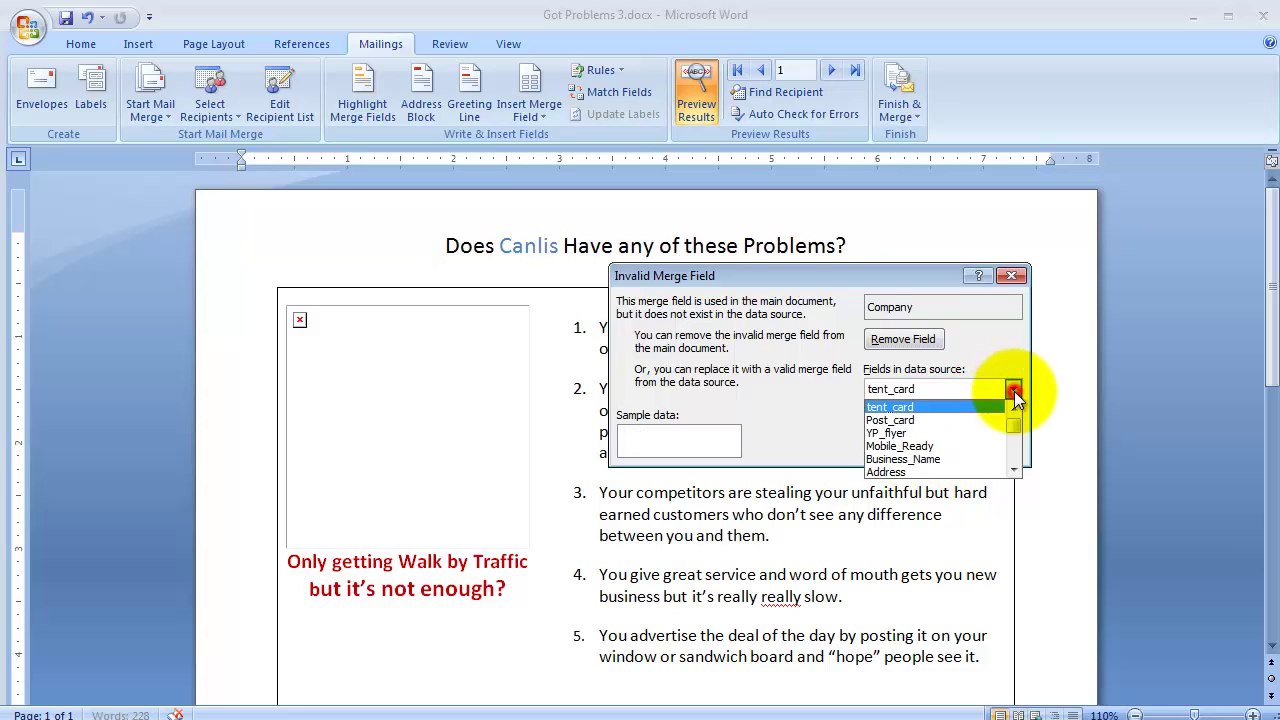
click(938, 455)
click(928, 450)
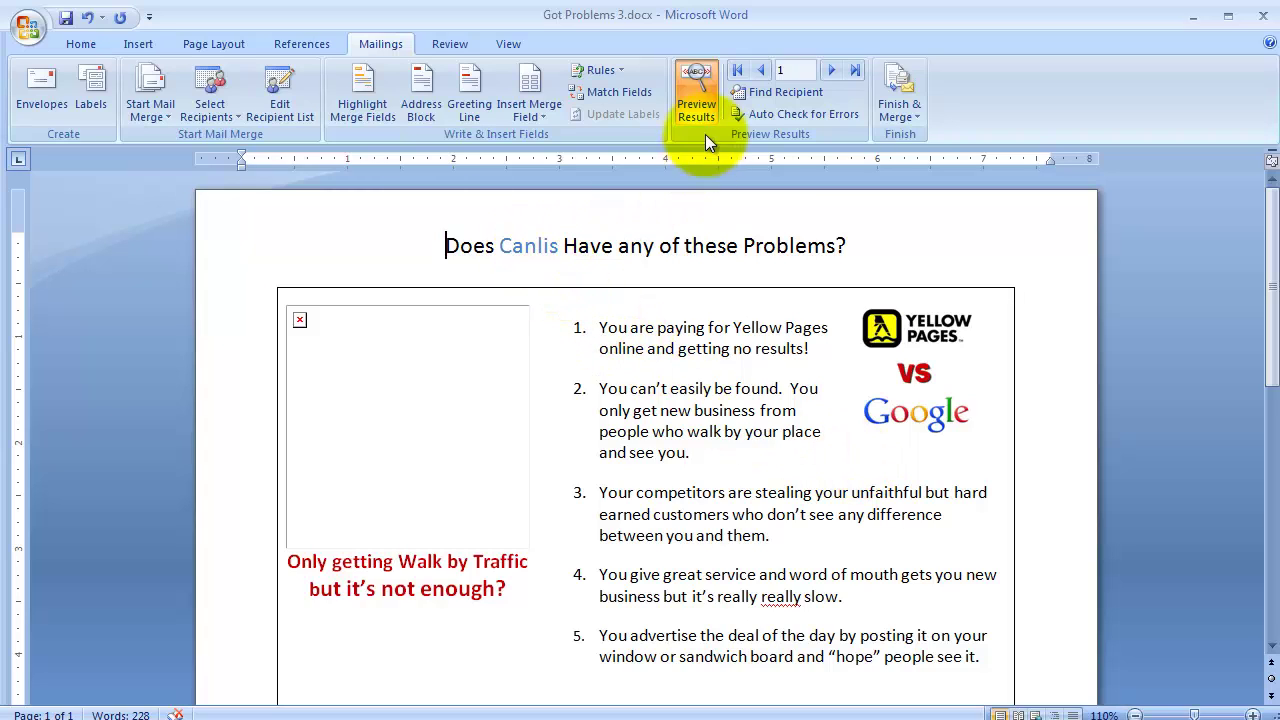
- Turn off the results preview and check the business name merge field on the flyer's phone graphic
click(699, 88)
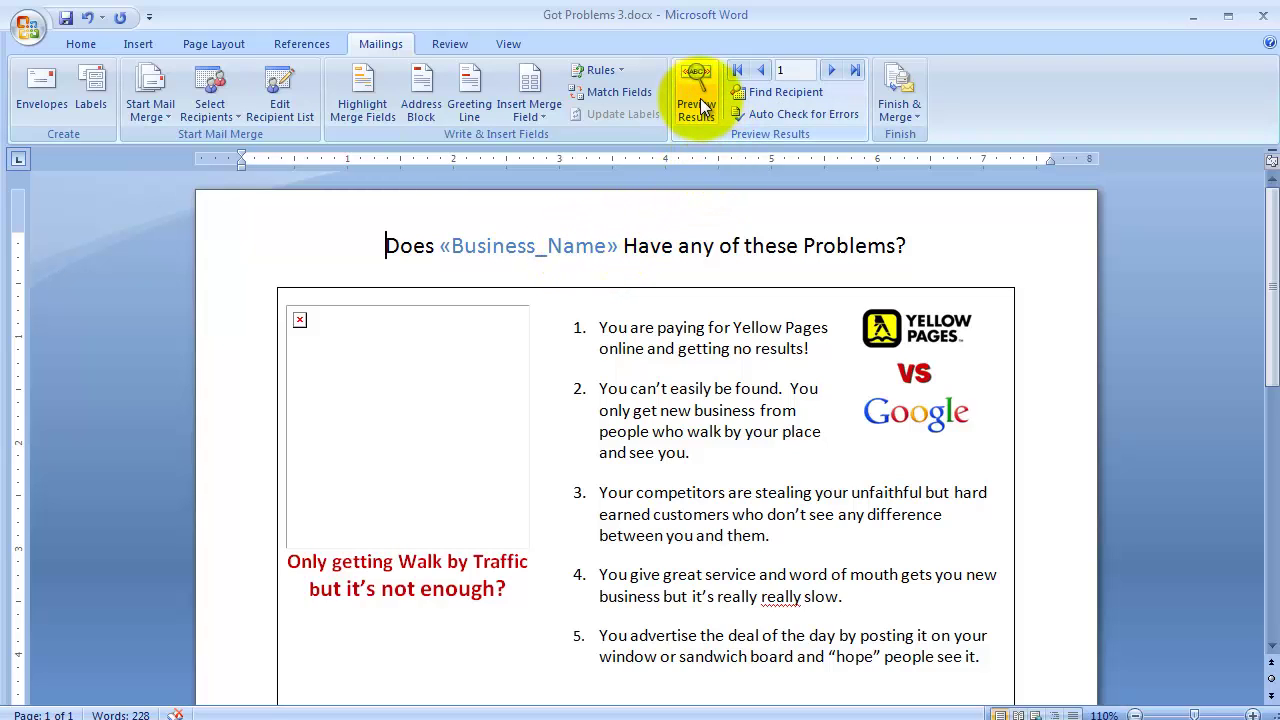
scroll(768, 405, down, 12)
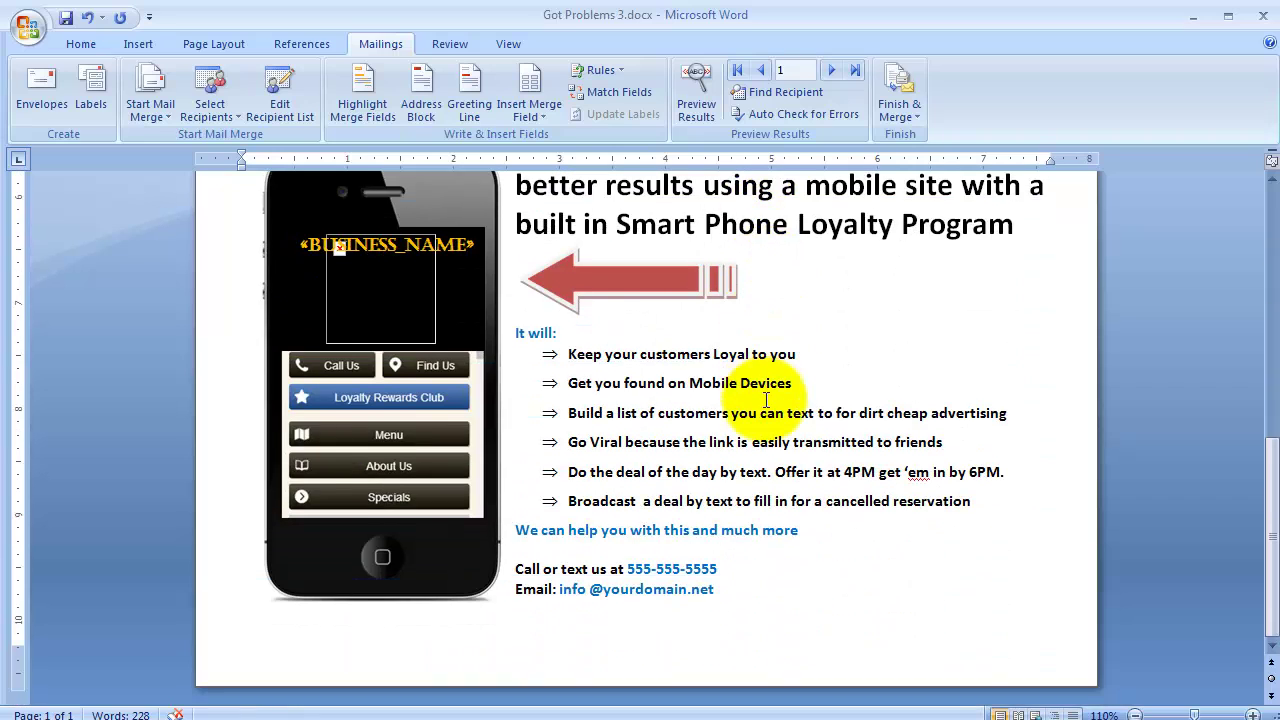
scroll(766, 400, up, 1)
click(423, 294)
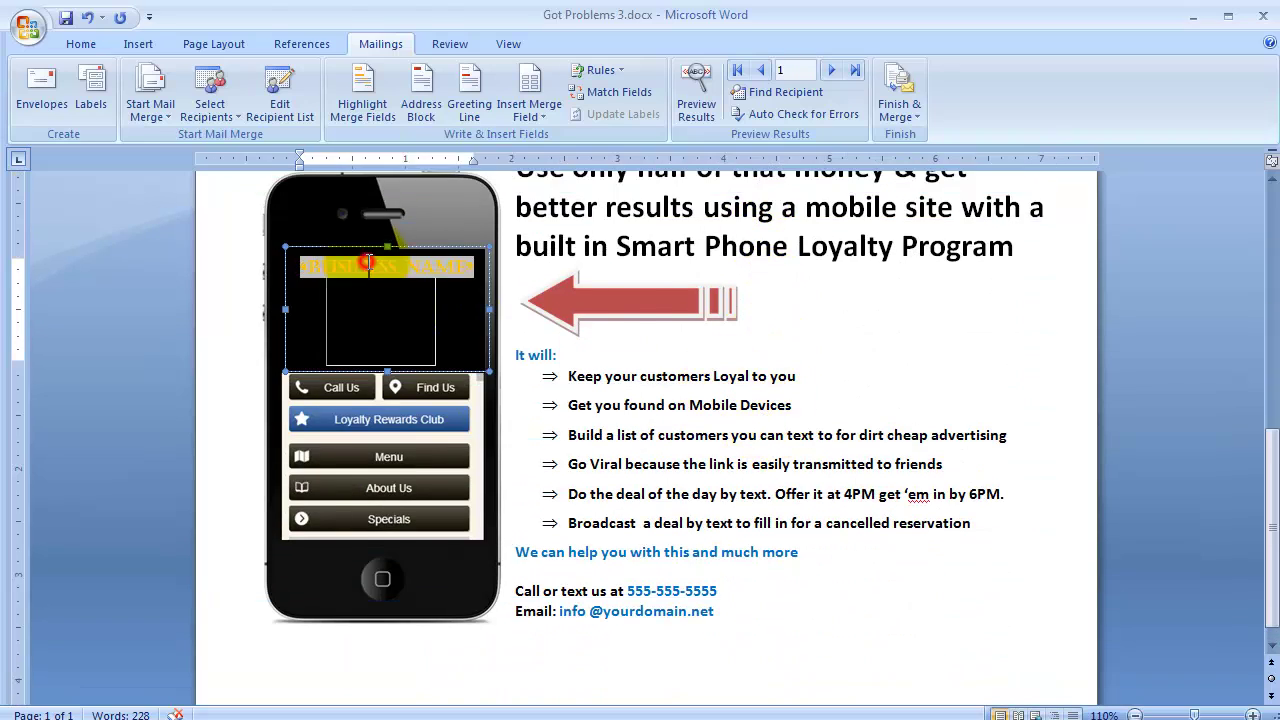
scroll(743, 337, up, 12)
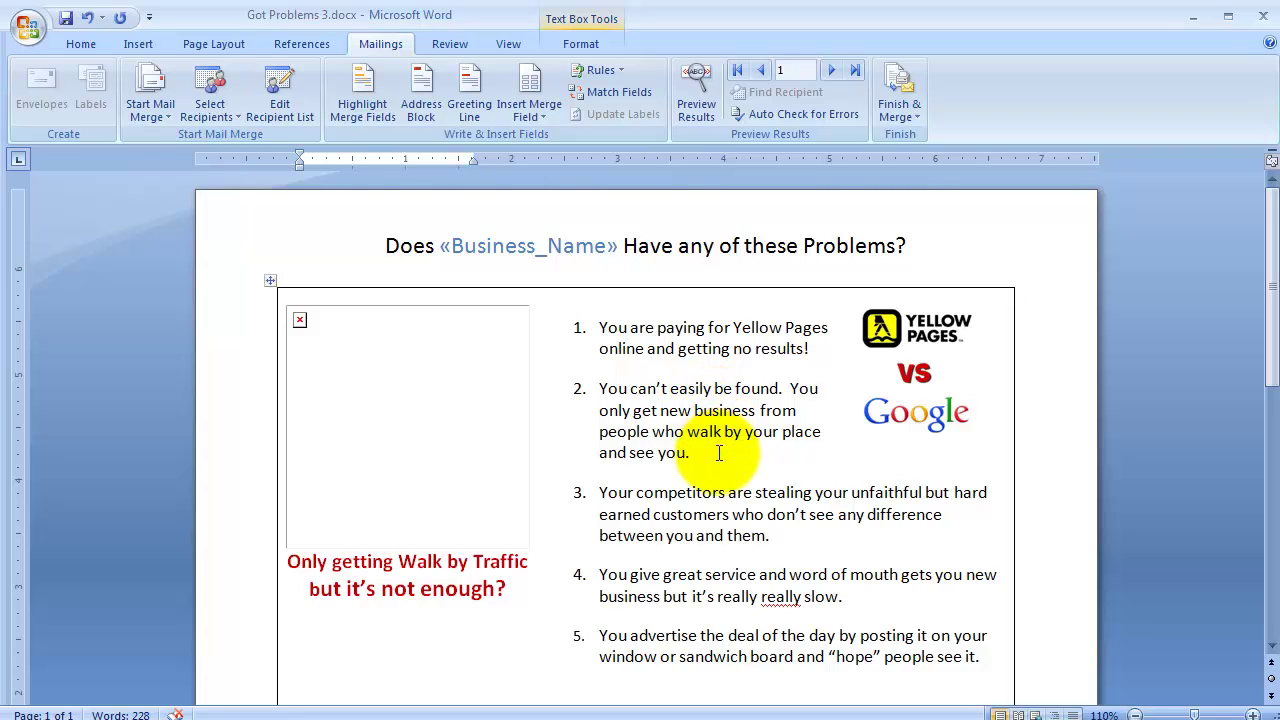
- Extend the INCLUDEPICTURE path above the walk-by traffic caption to C:\prospects\Seattle\food\map\ in the field codes and load record 2's picture
key(alt+F9)
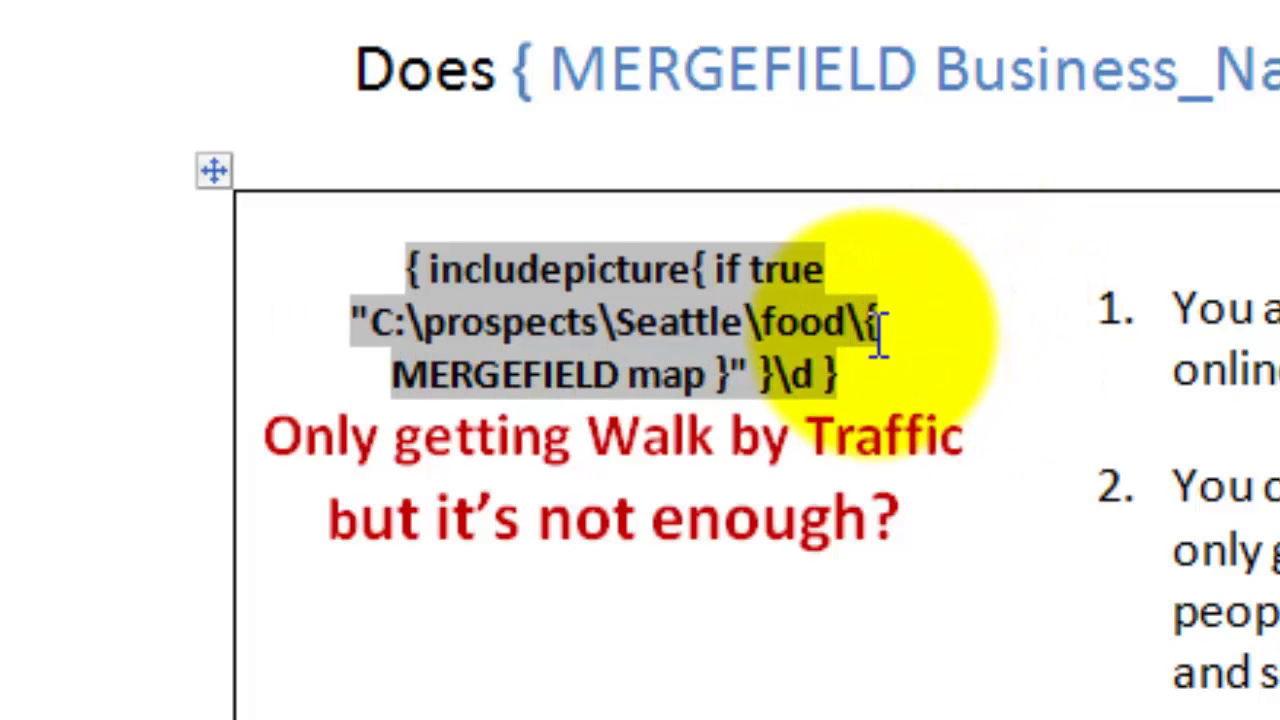
click(866, 320)
text(map)
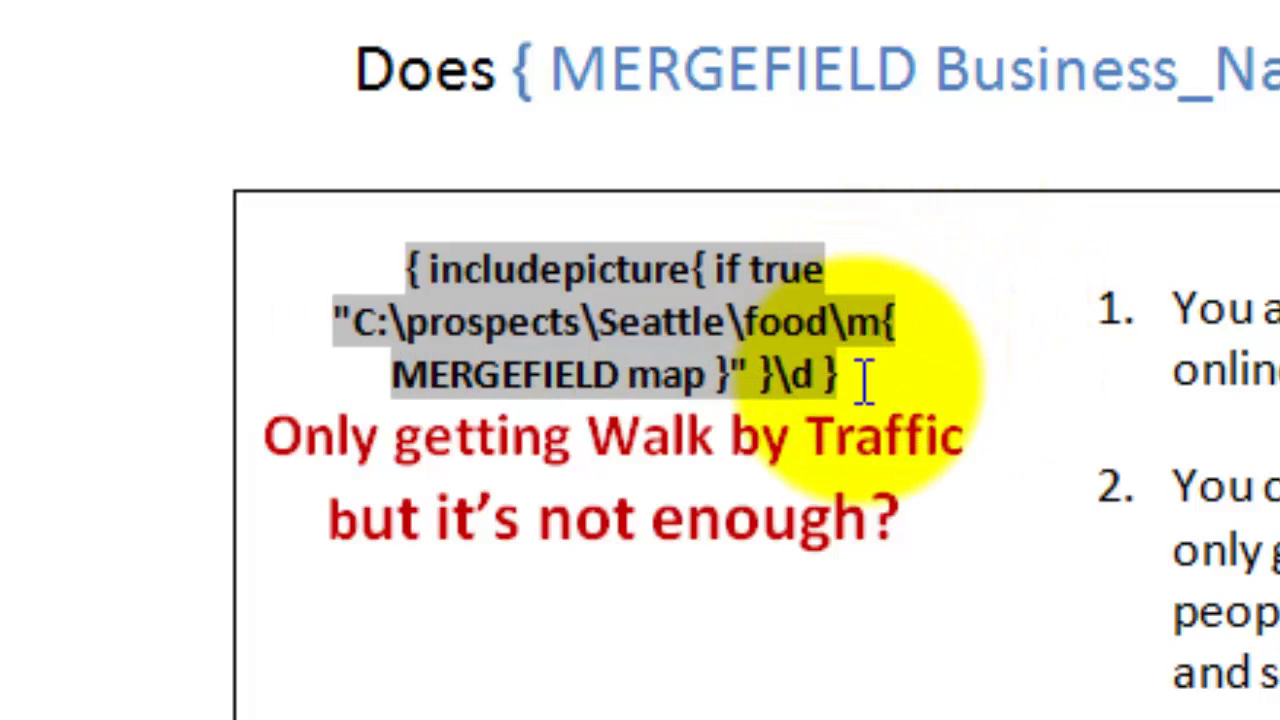
text(\)
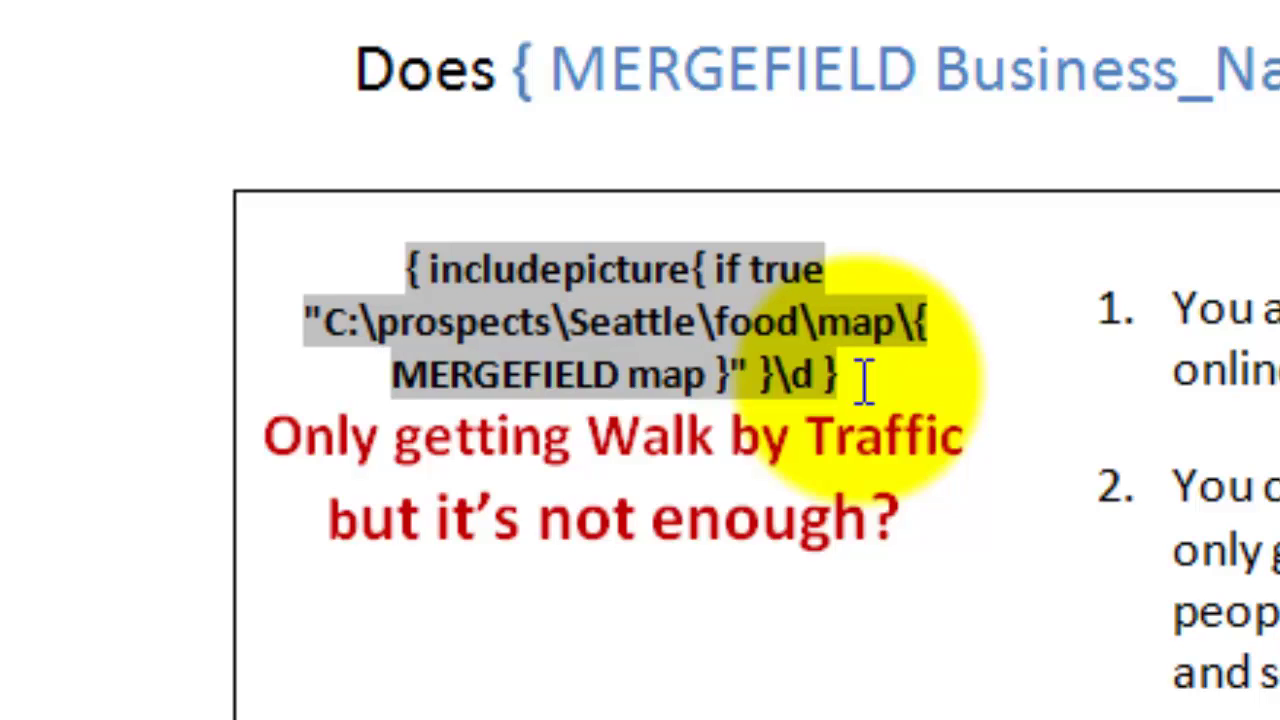
click(652, 437)
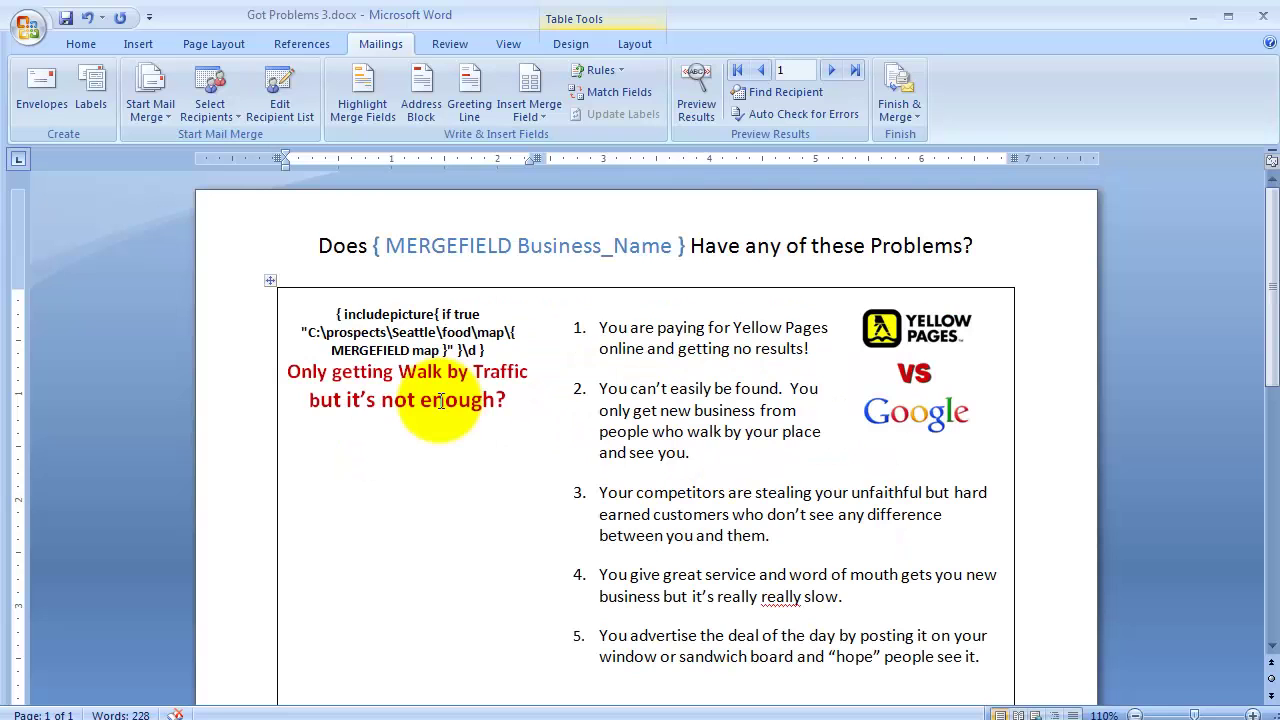
key(alt+F9)
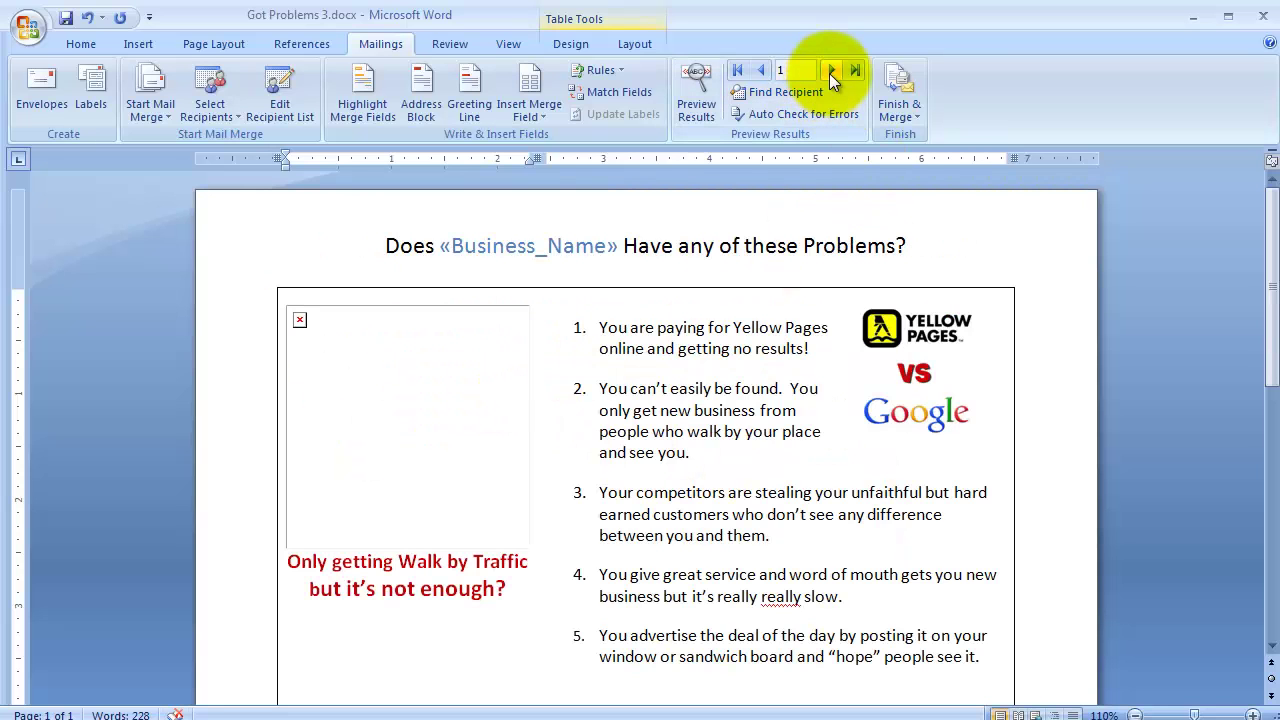
click(831, 71)
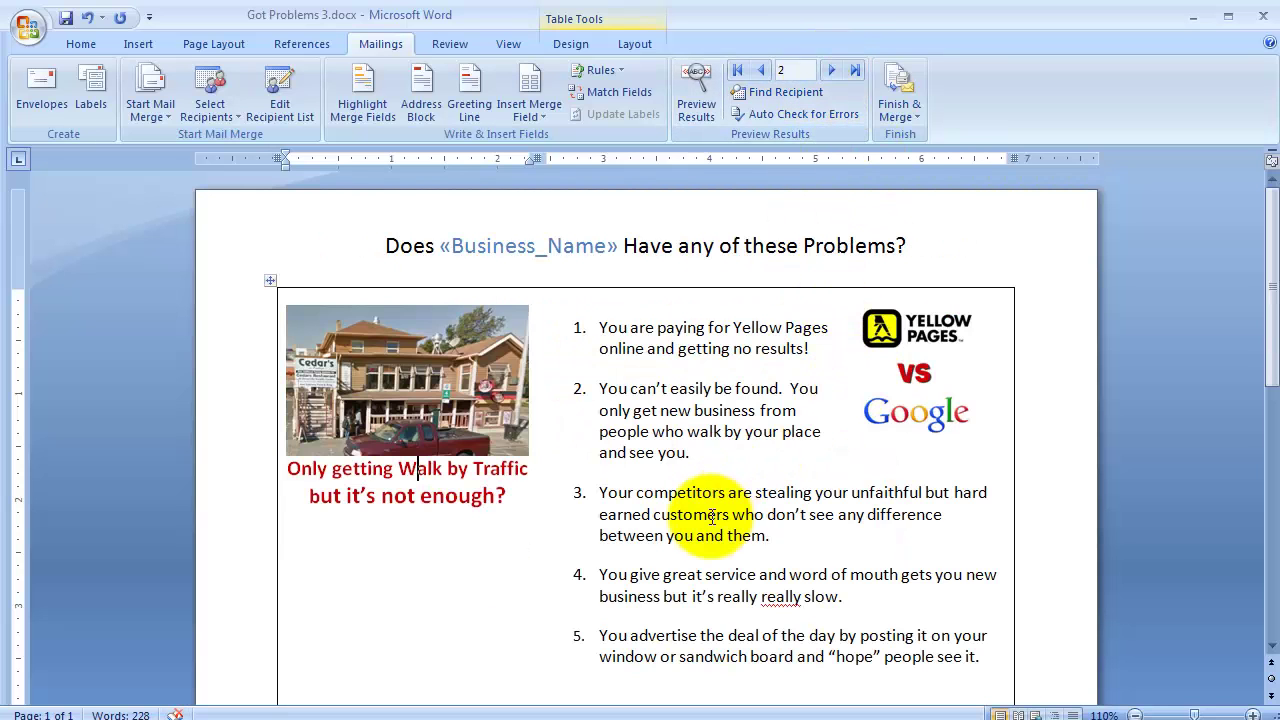
- Move the business name text box off the phone graphic, over the red arrow, to expose the picture field beneath
scroll(722, 518, down, 8)
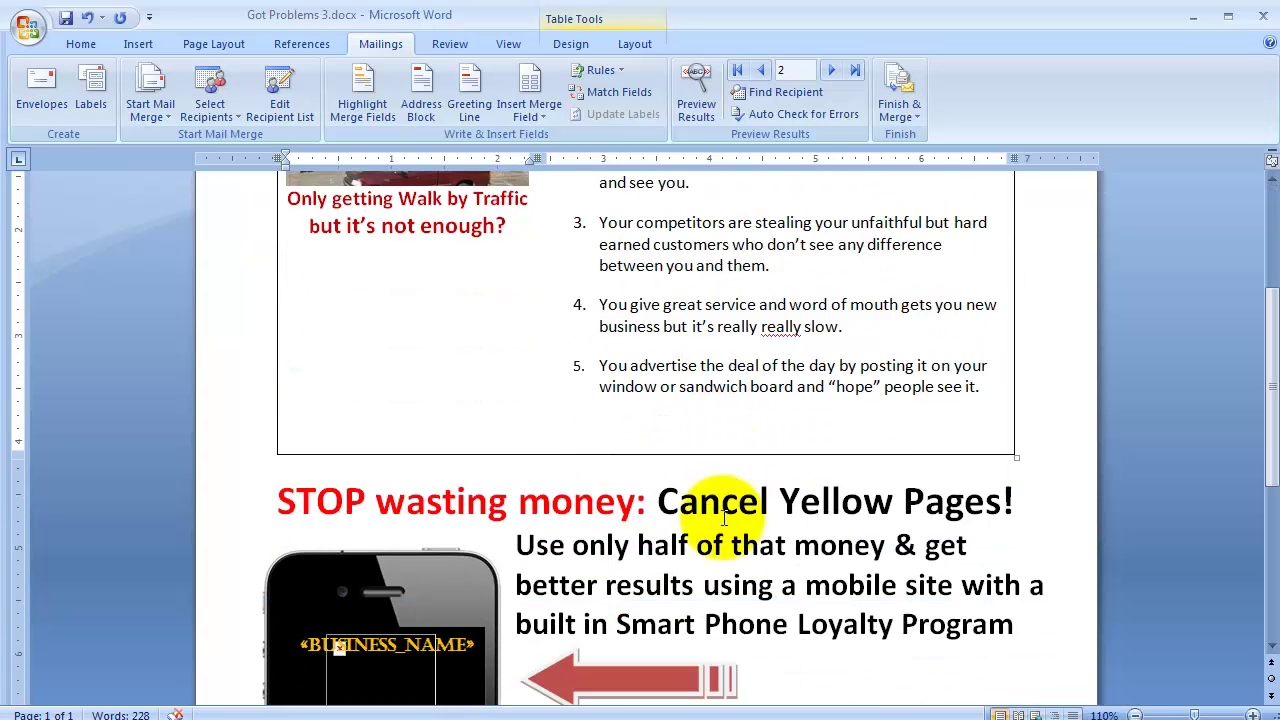
scroll(722, 518, down, 1)
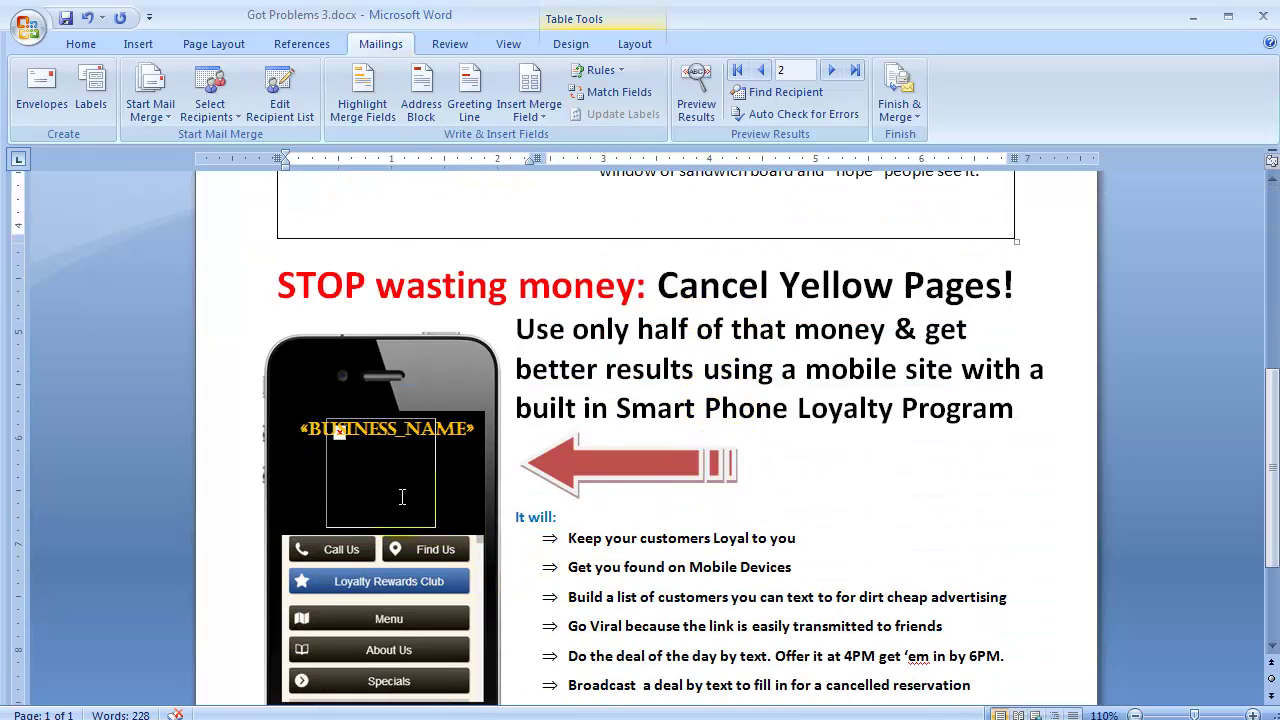
click(392, 432)
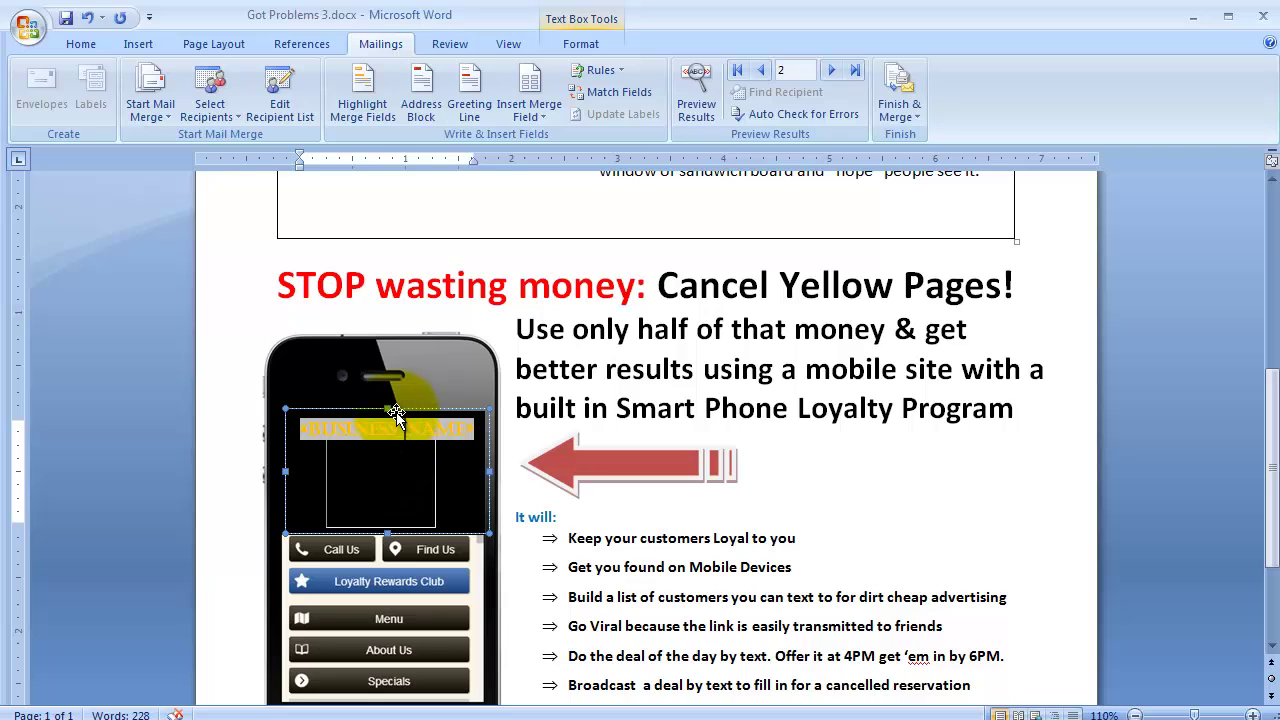
drag(396, 414, 677, 372)
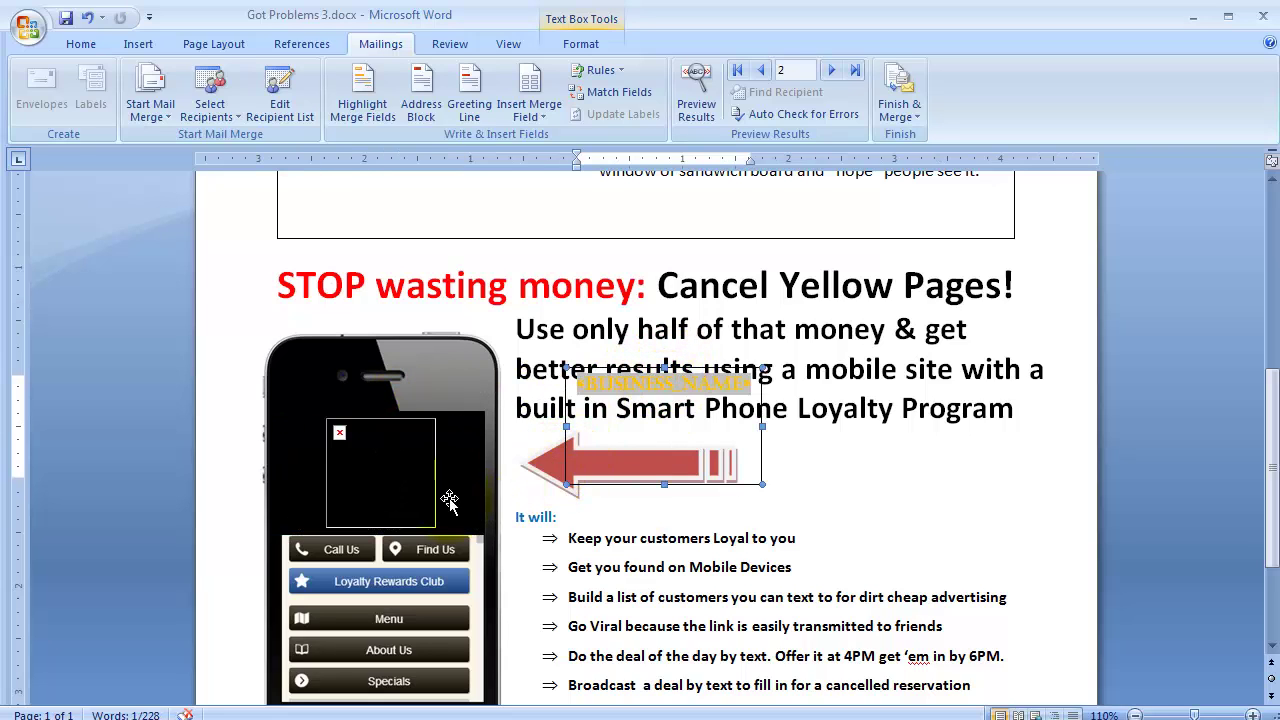
- In the phone picture's field code, replace Mission with Seattle in the INCLUDEPICTURE path and return to the field results
click(409, 487)
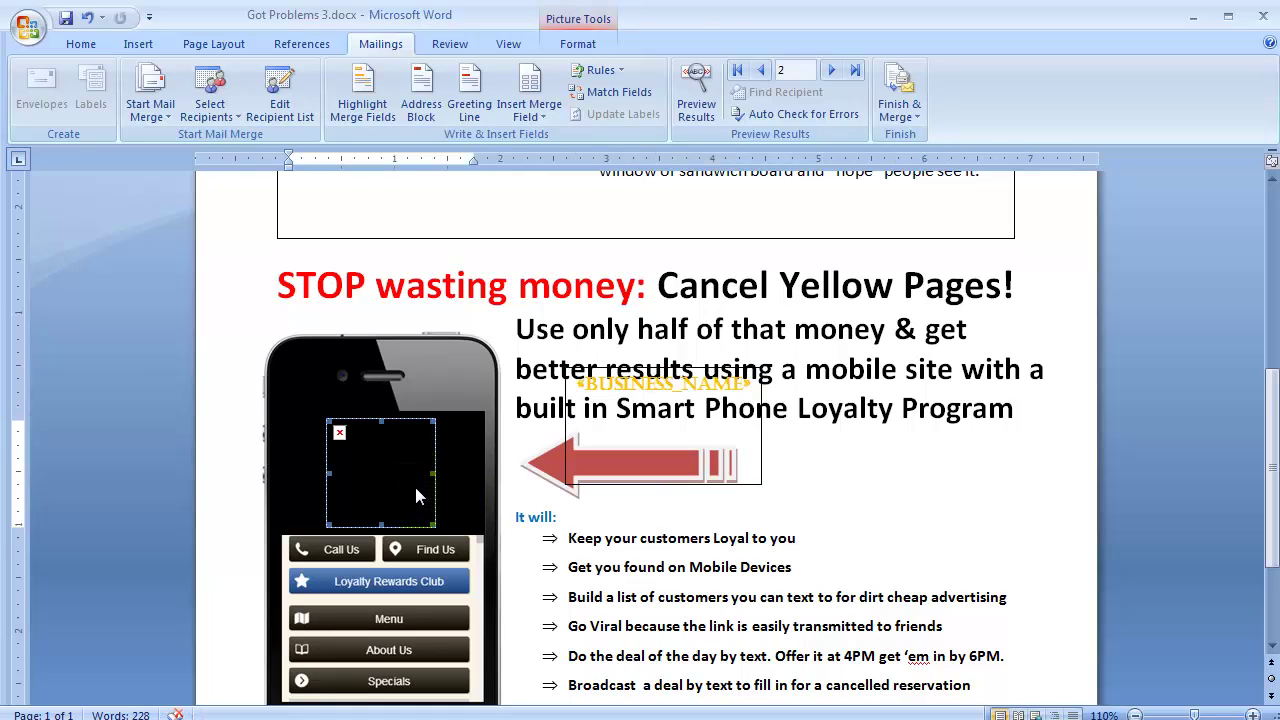
key(alt+F9)
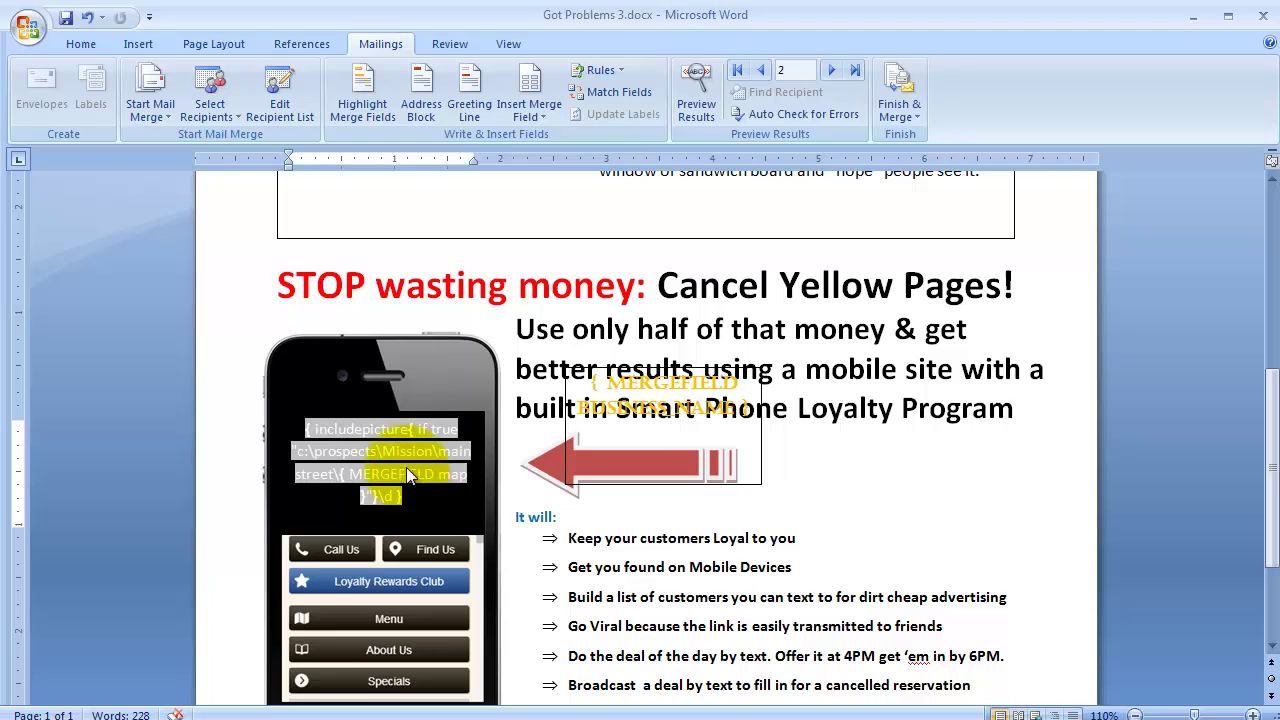
click(406, 465)
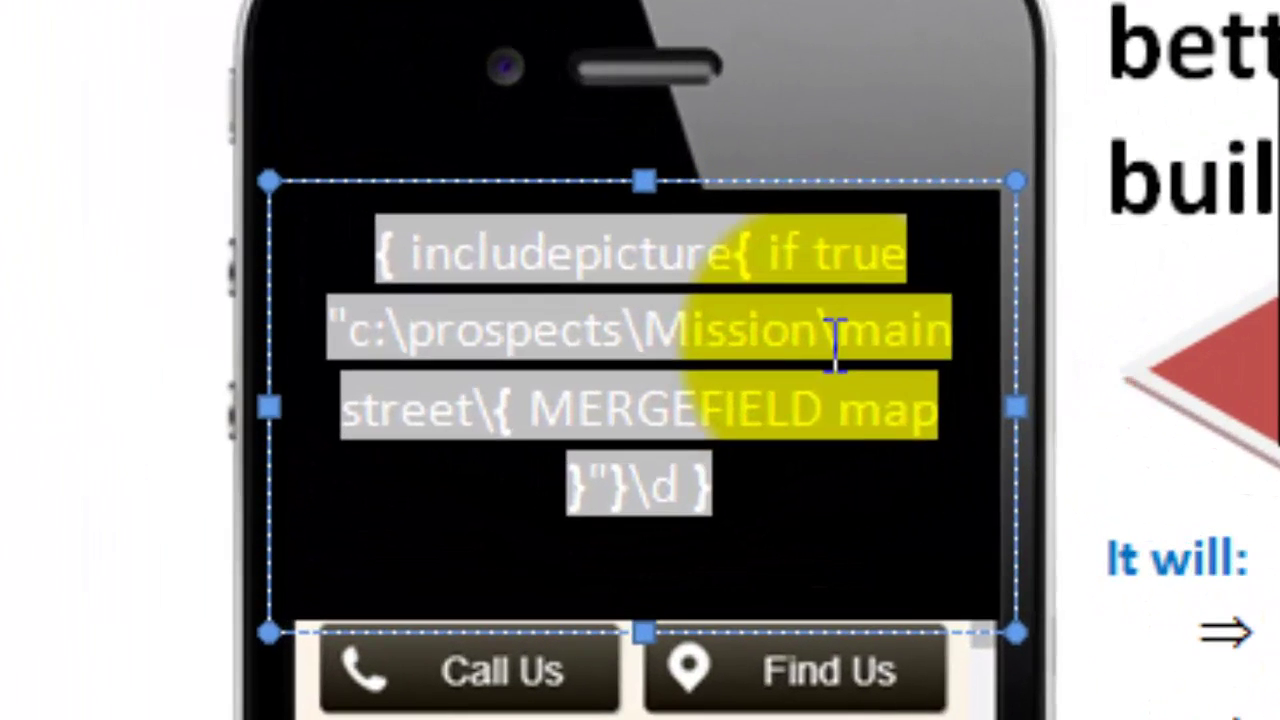
click(435, 453)
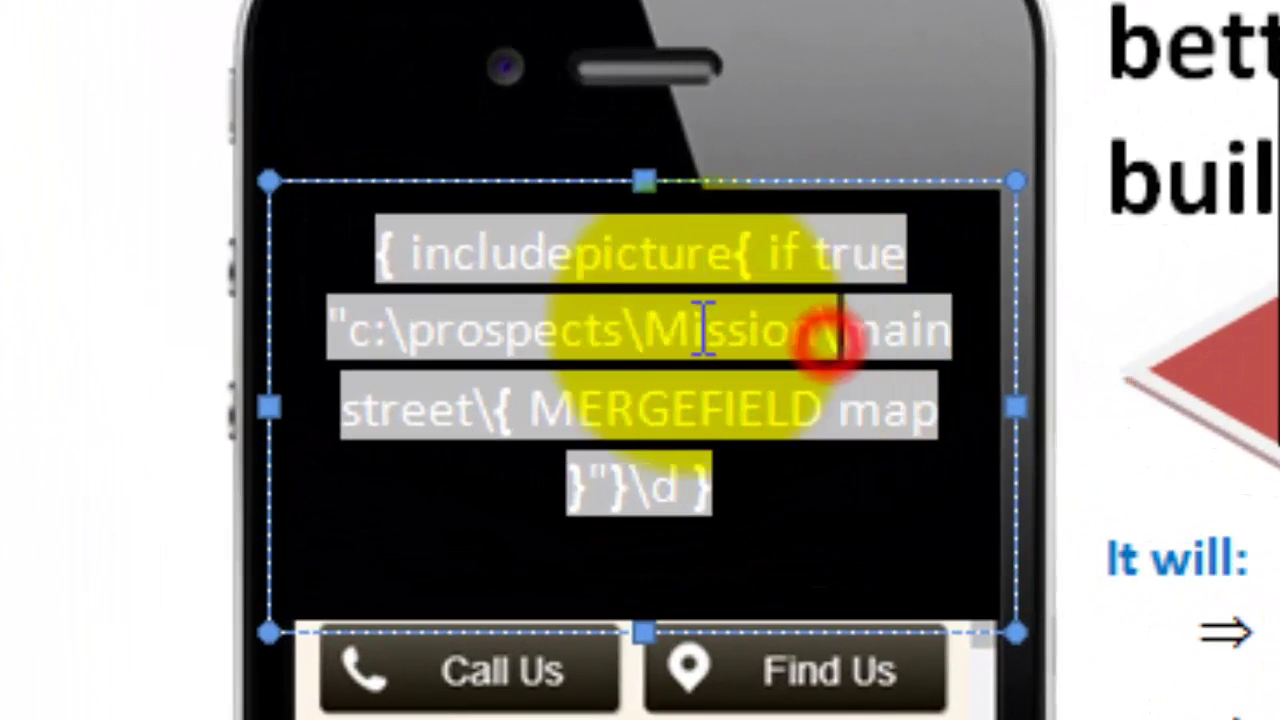
drag(645, 330, 812, 345)
text(Seattle)
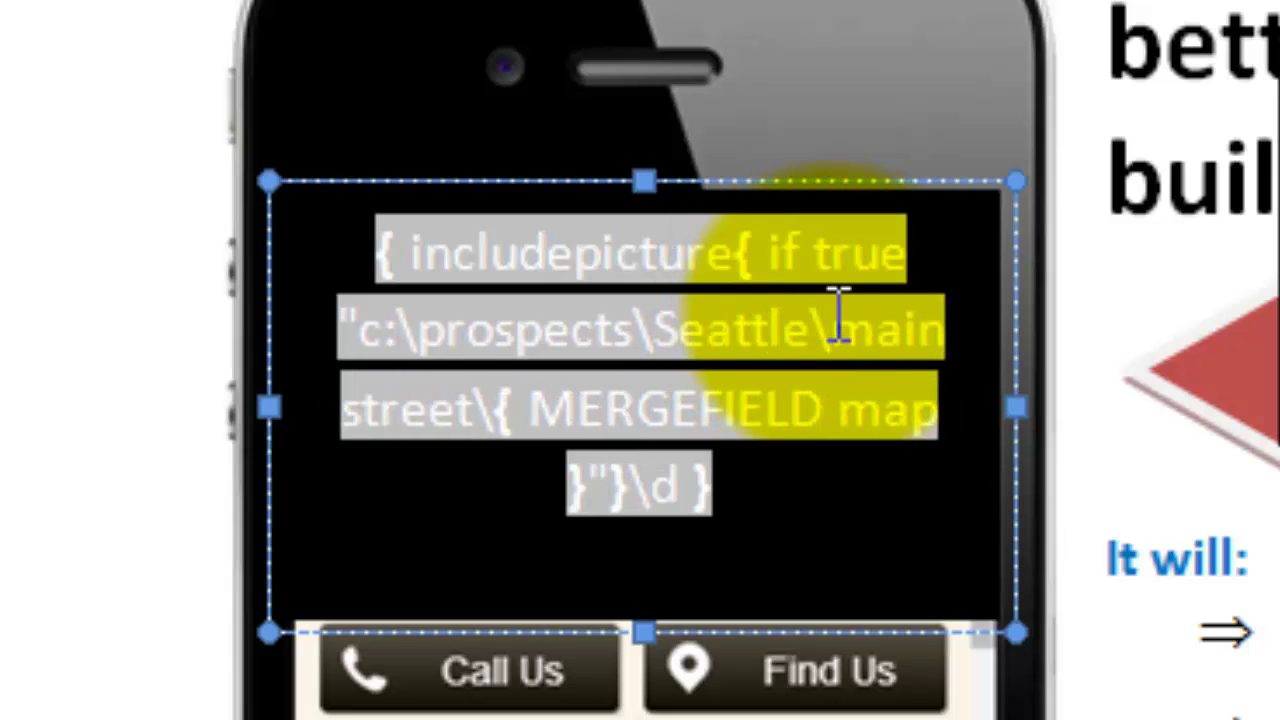
key(F9)
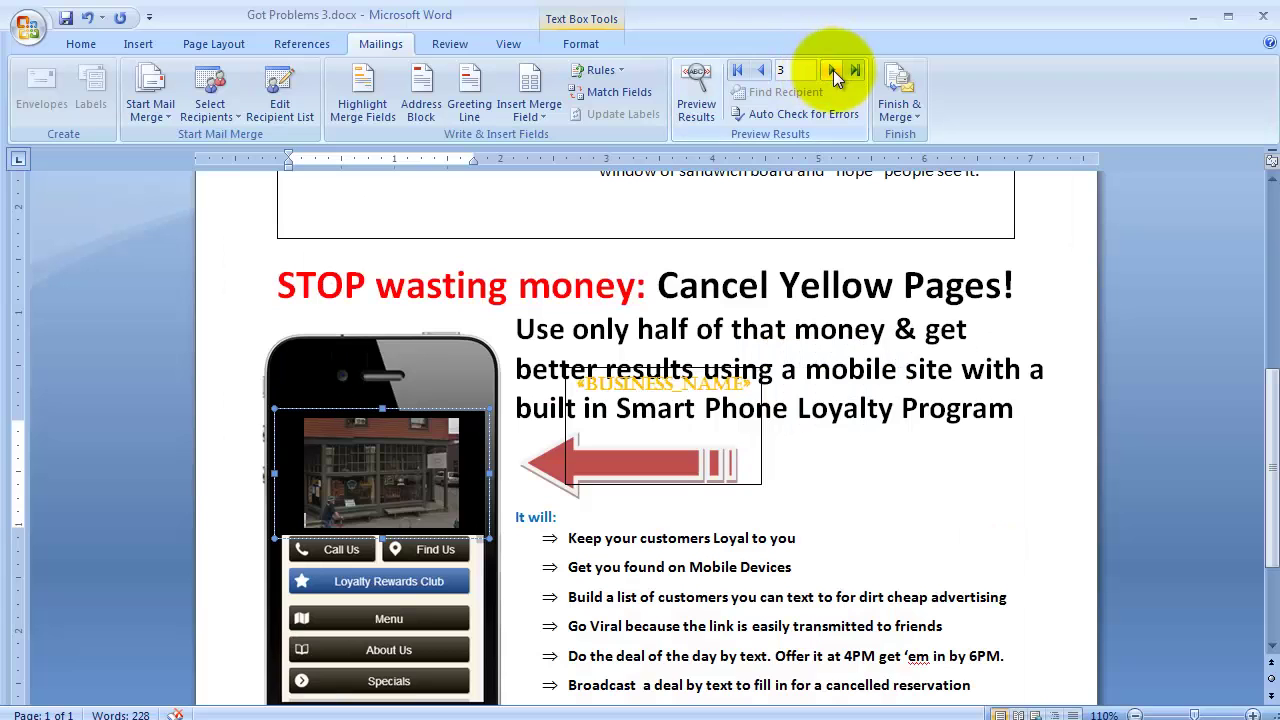
- Browse the merge records up to record 7 to check the phone's storefront picture
click(833, 70)
click(833, 70)
click(833, 70)
click(833, 70)
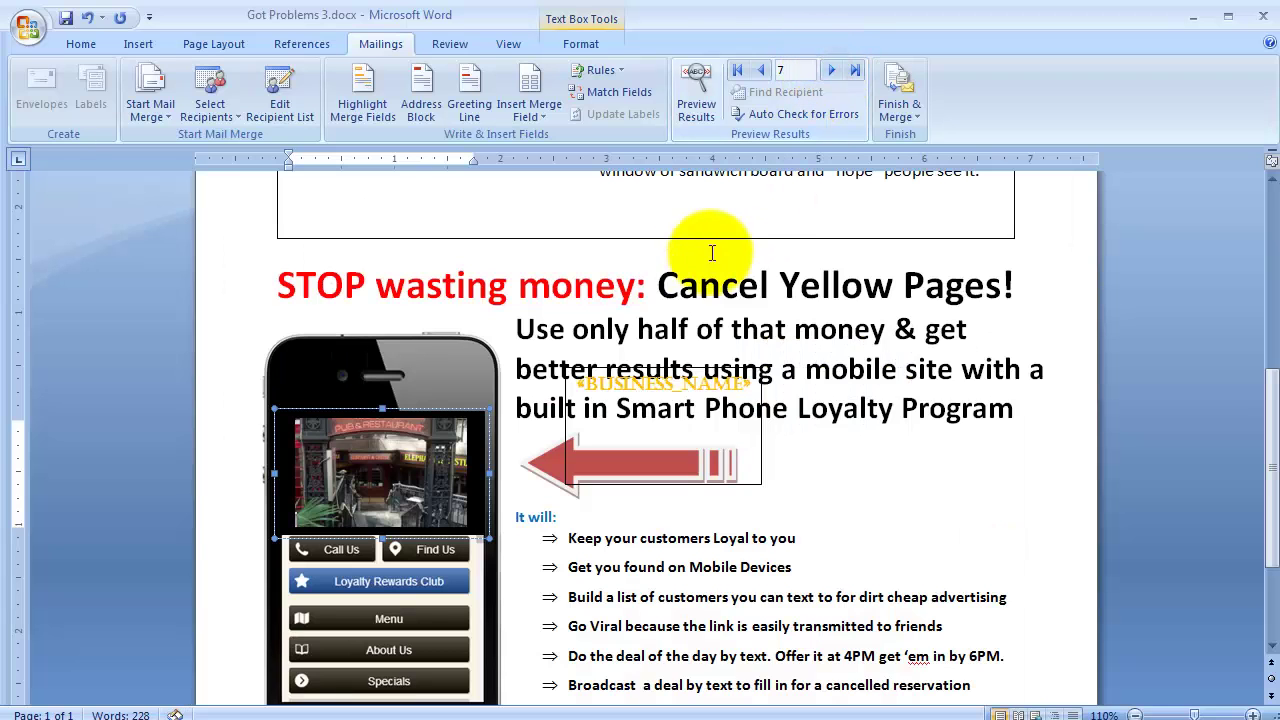
- Turn on the merge results preview and advance to record 12, checking the business name against the phone picture
click(627, 368)
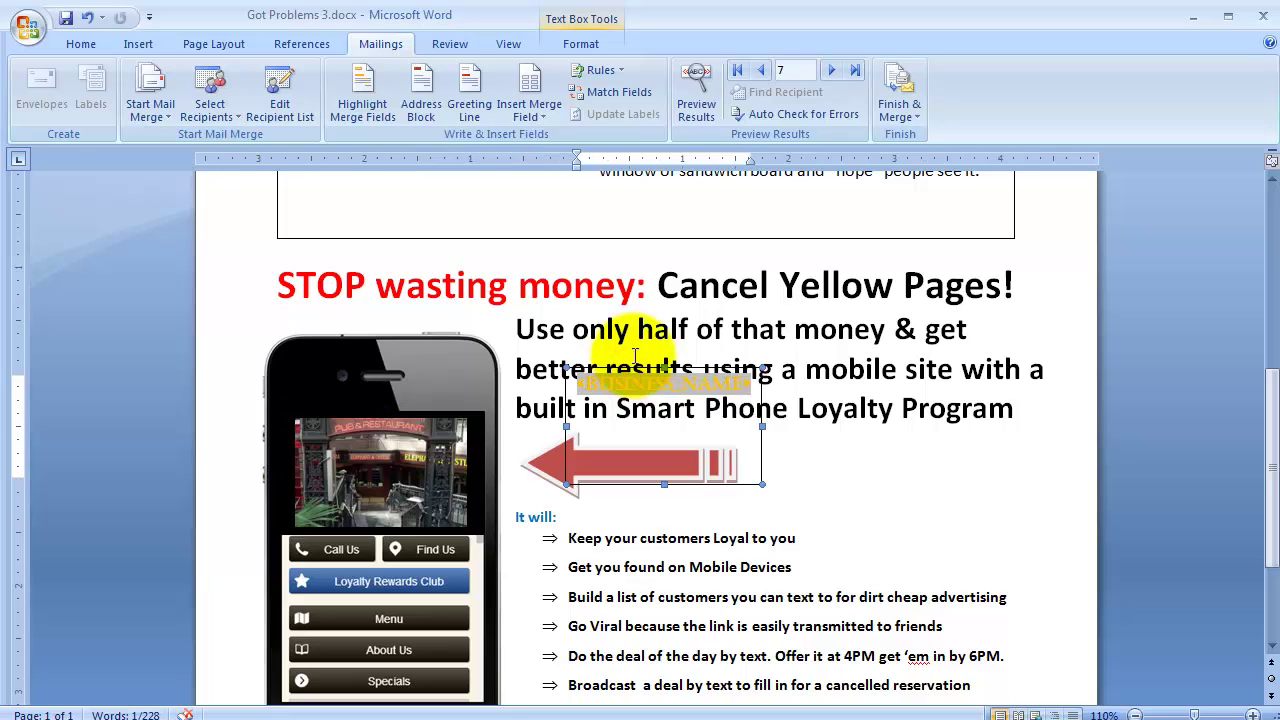
click(692, 85)
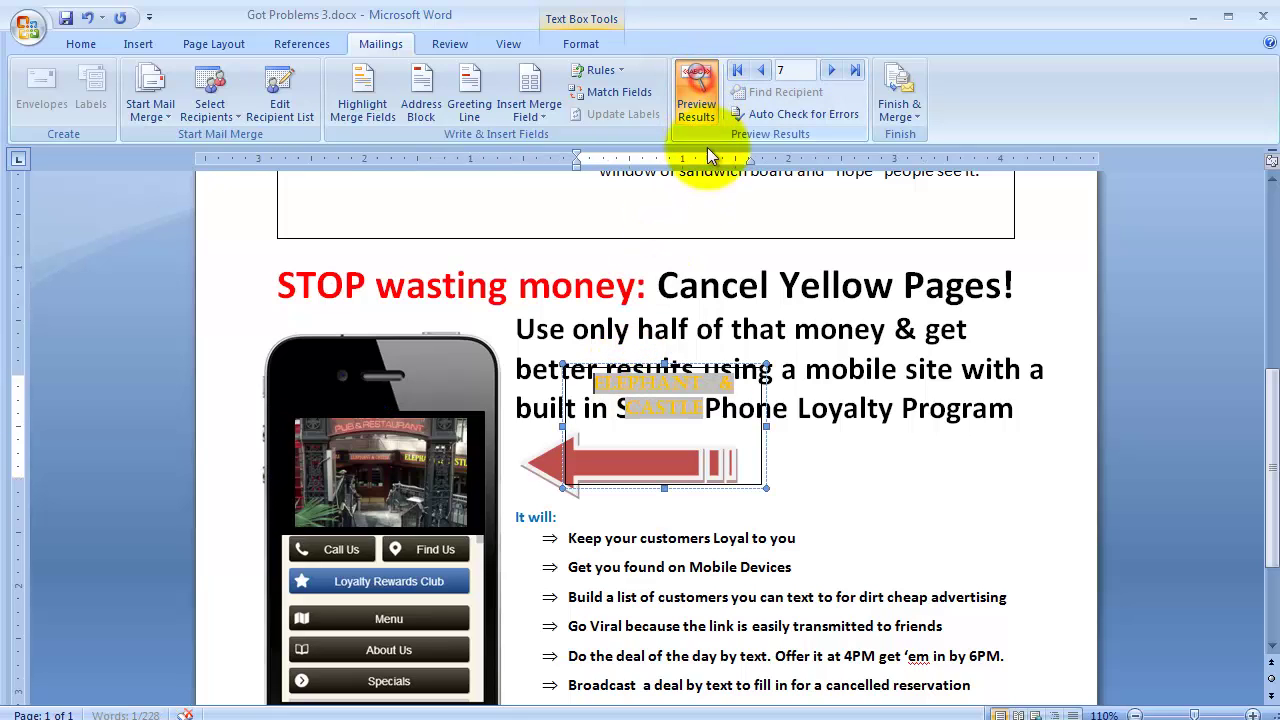
click(830, 68)
click(831, 70)
click(831, 70)
click(831, 70)
click(831, 70)
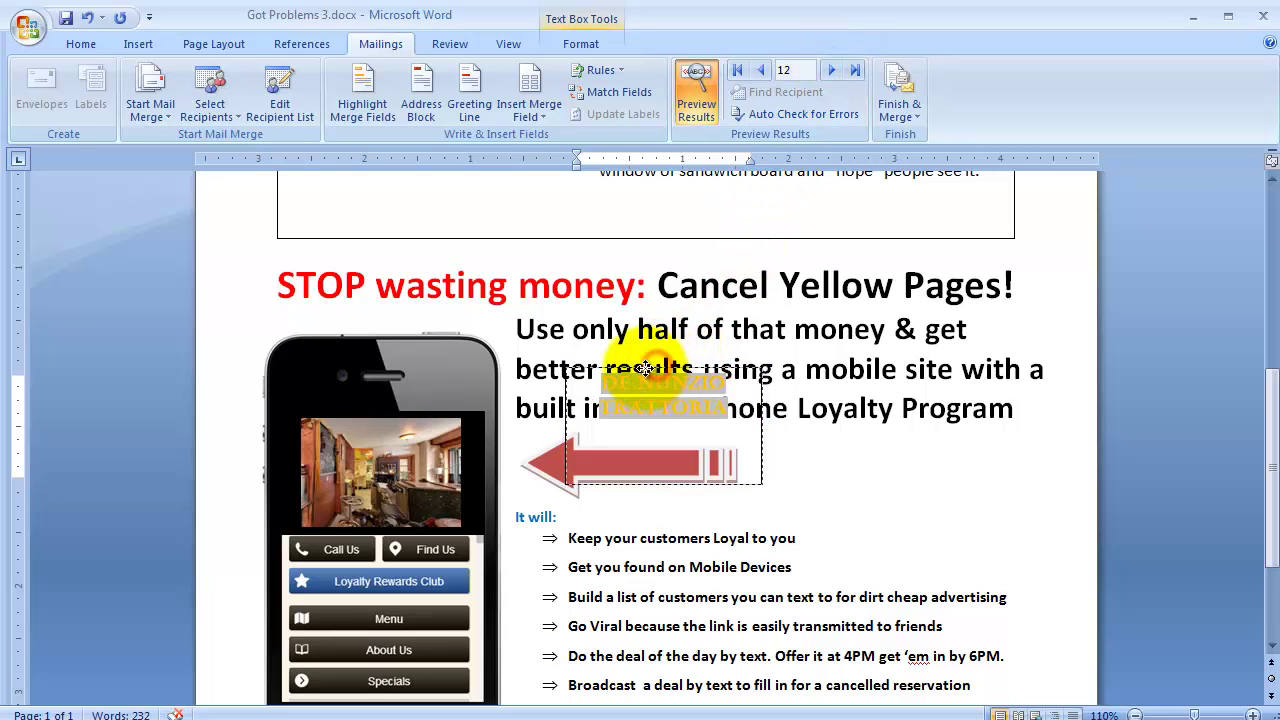
- Move the business name text box back over the picture on the phone graphic and deselect it
click(390, 412)
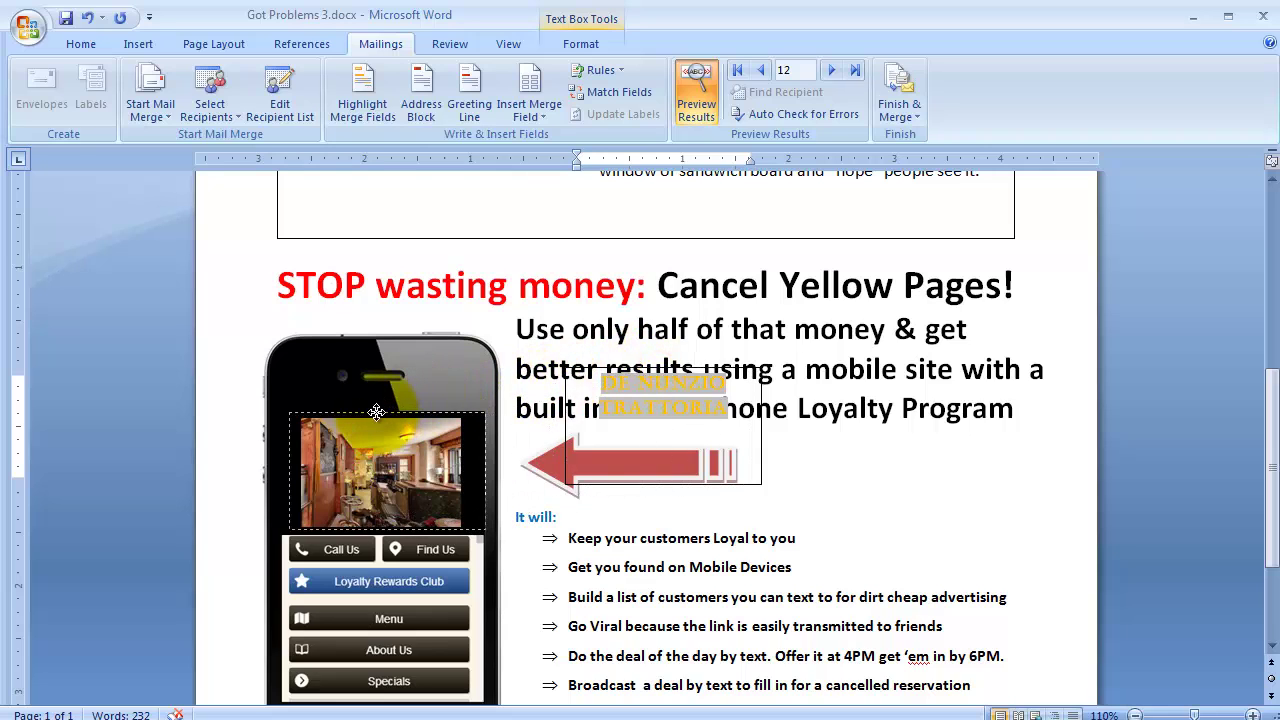
drag(375, 412, 375, 412)
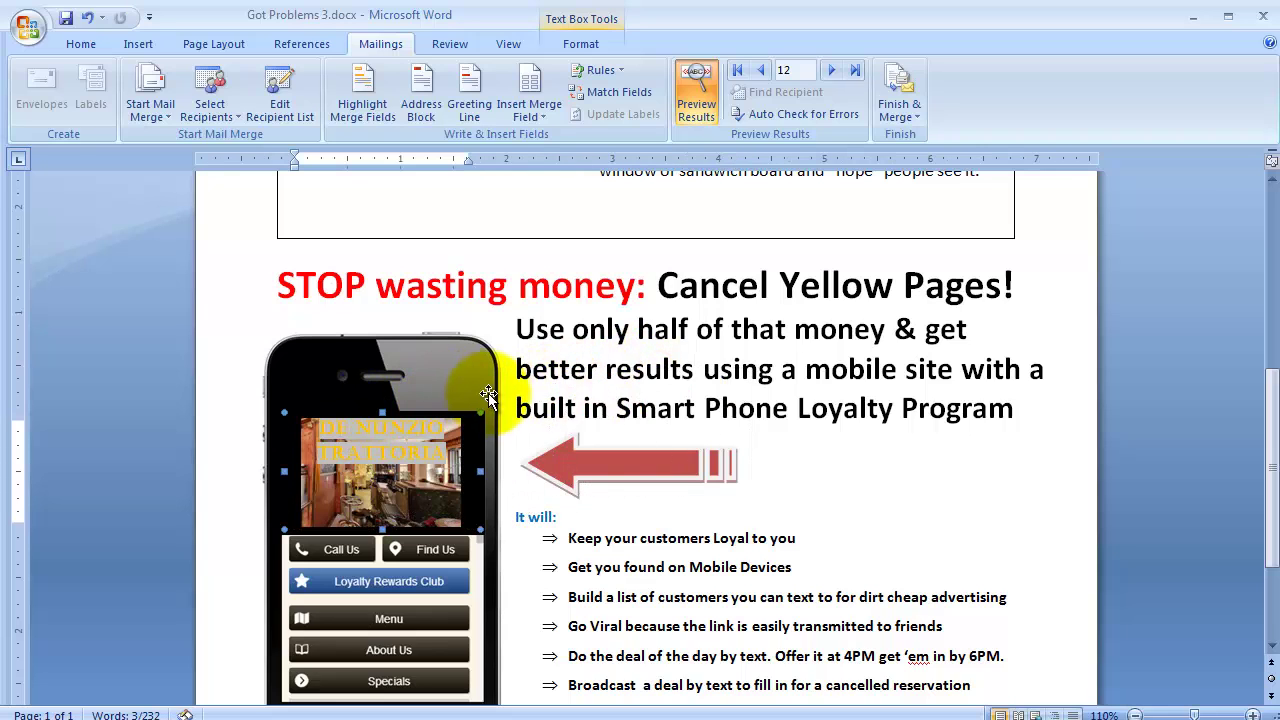
click(830, 69)
click(782, 450)
- Go back through the previewed records to record 1, checking each phone picture and business name
click(763, 72)
click(763, 72)
click(763, 72)
click(763, 72)
click(763, 72)
click(763, 72)
click(763, 72)
click(763, 72)
click(763, 72)
click(763, 72)
click(763, 72)
click(763, 72)
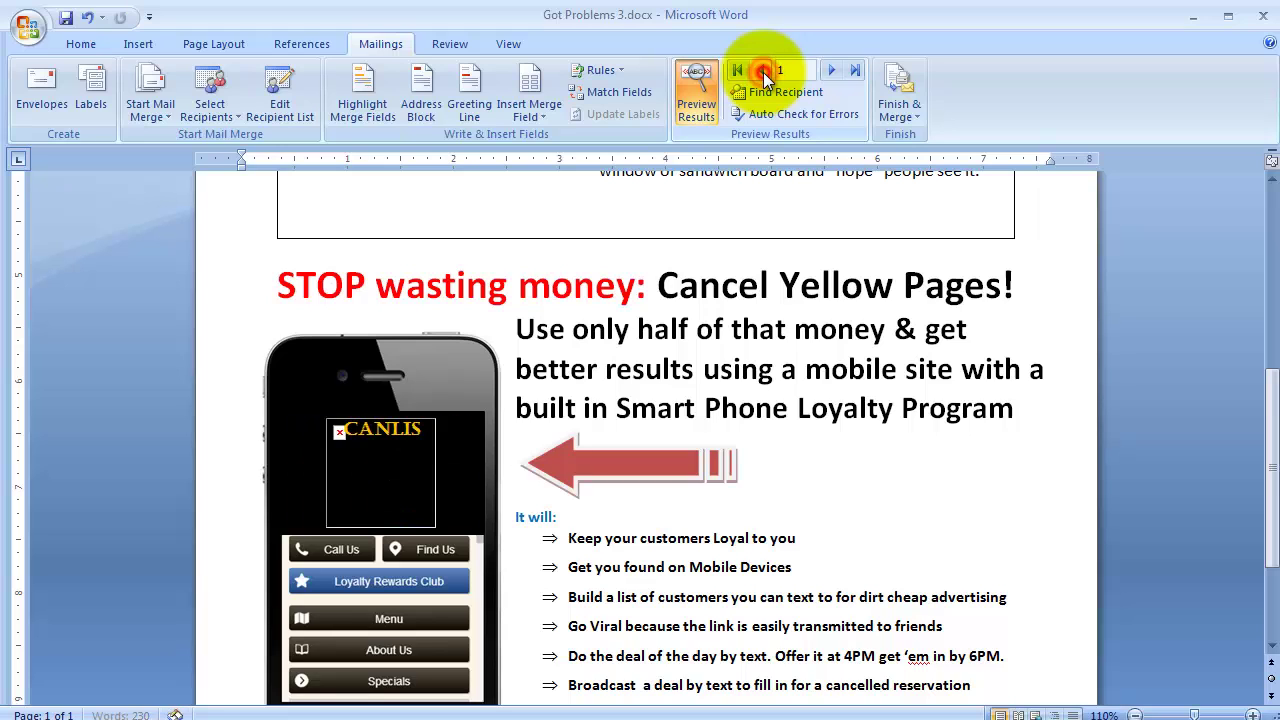
- Advance through the previewed records to record 20, checking that each one shows its own picture and business name
click(830, 71)
click(830, 71)
click(830, 71)
click(830, 71)
click(830, 71)
click(830, 71)
click(830, 71)
click(830, 71)
click(830, 71)
click(830, 71)
click(830, 71)
click(830, 71)
click(830, 71)
click(830, 71)
click(830, 71)
click(830, 71)
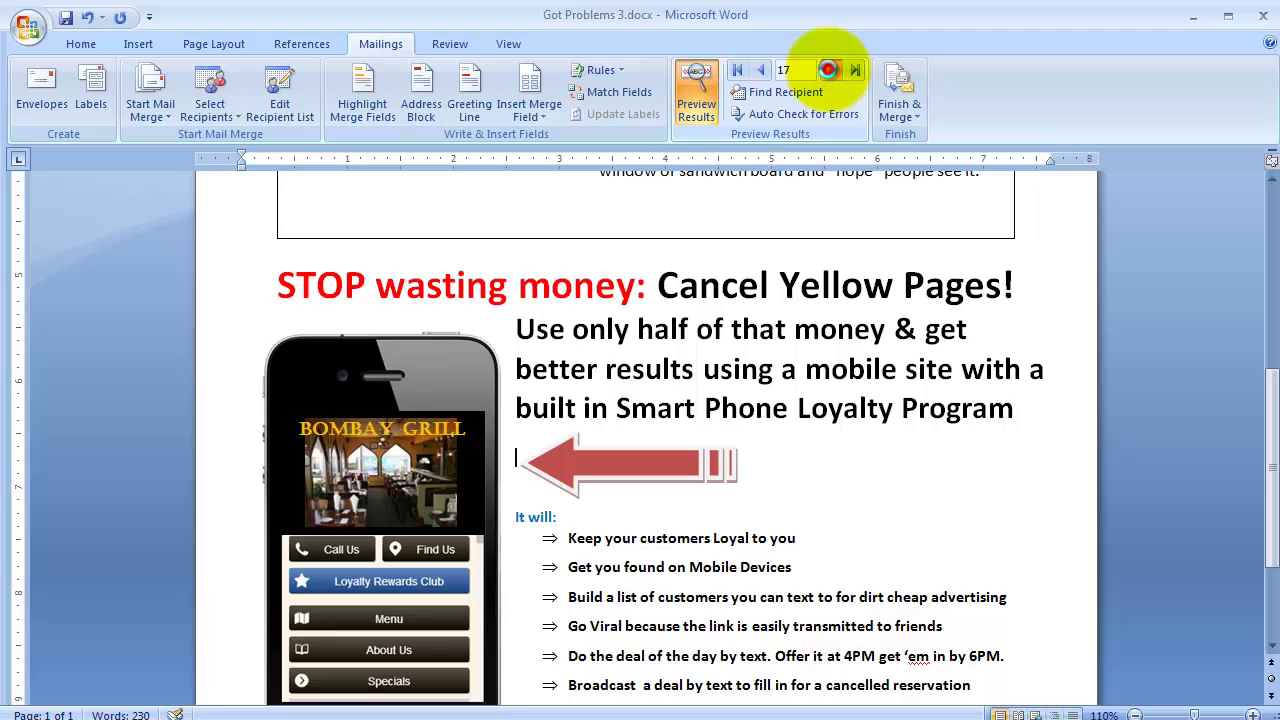
click(830, 71)
click(830, 71)
click(830, 71)
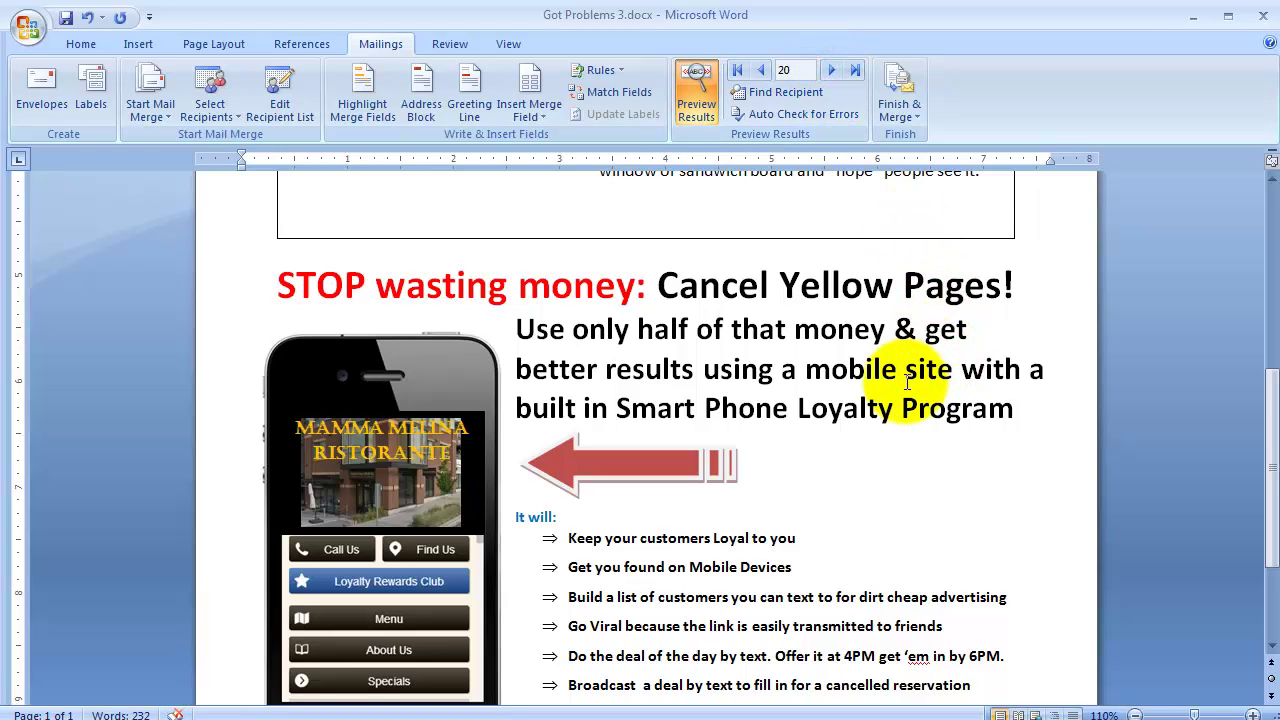
- Save the flyer, close Word, and open seattle_yellow_pages.xlsx in Excel
scroll(915, 400, up, 6)
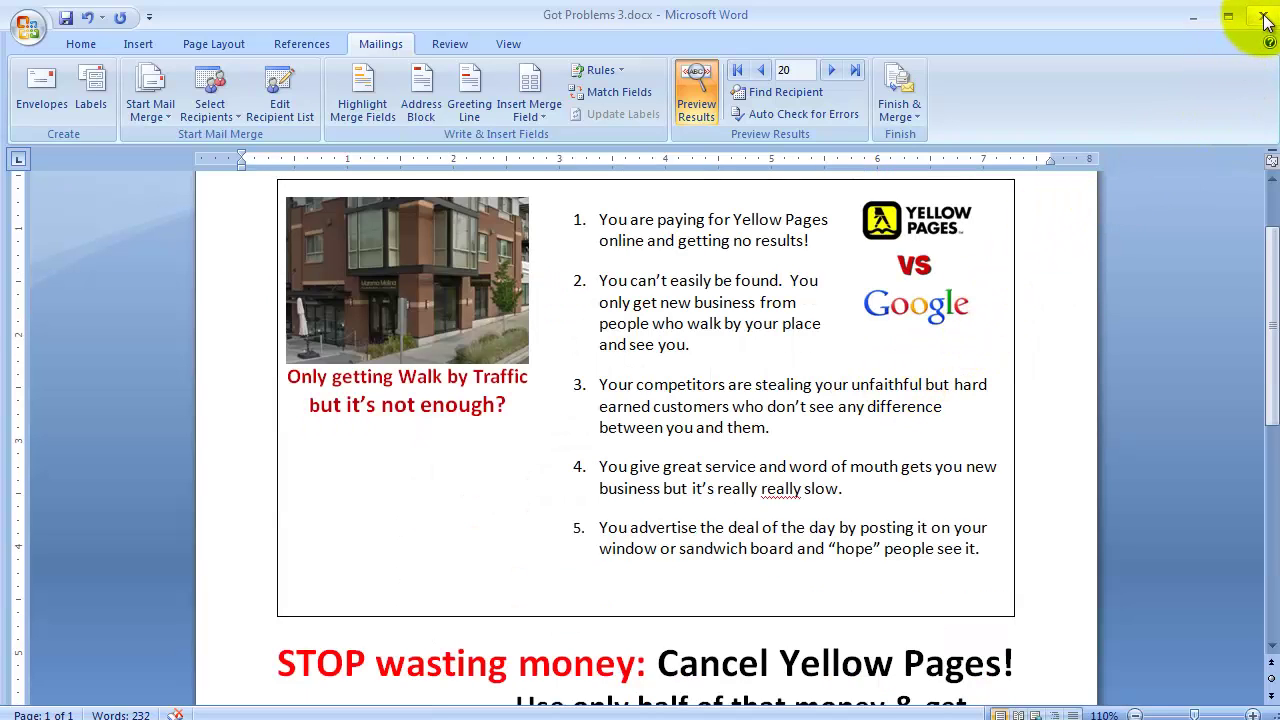
click(62, 20)
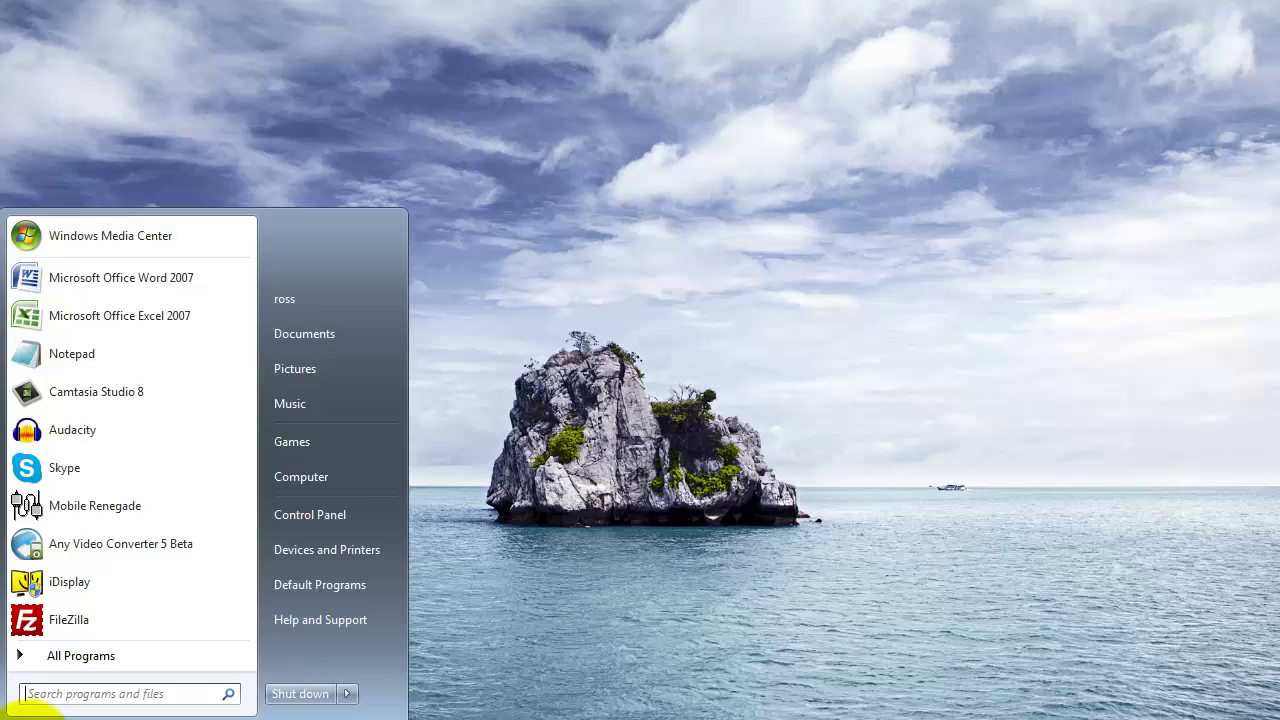
click(243, 315)
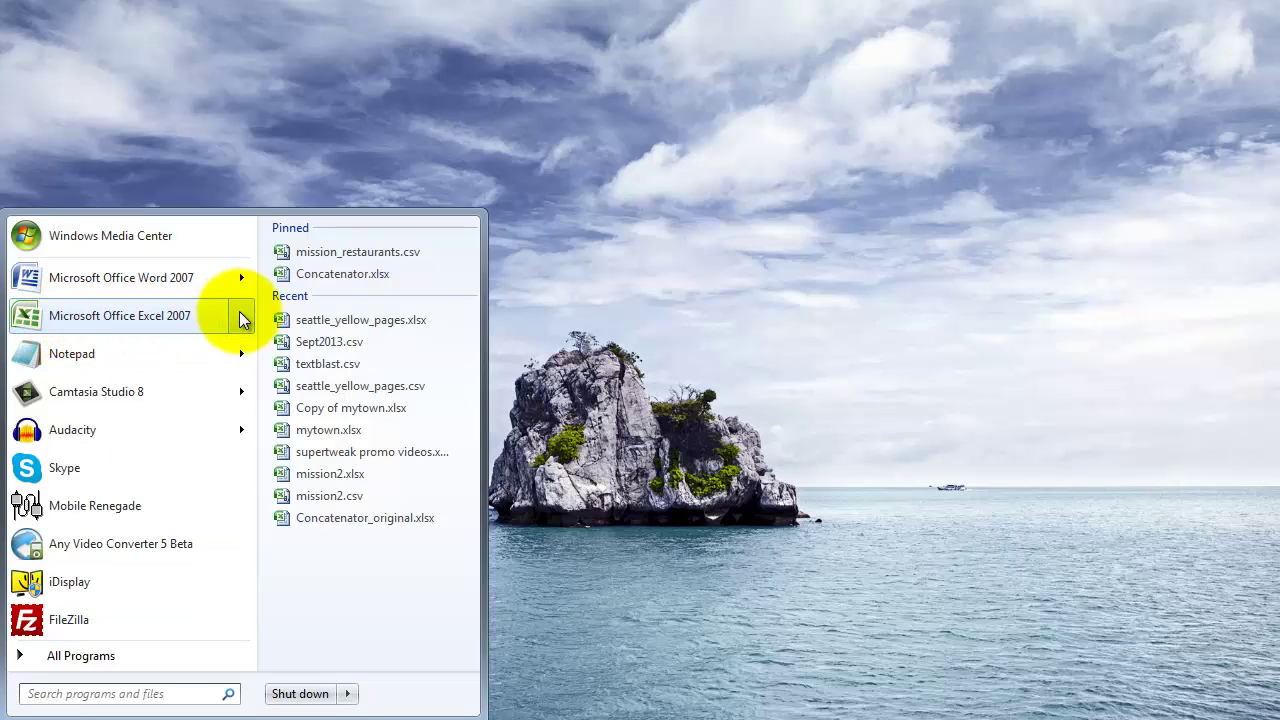
click(321, 316)
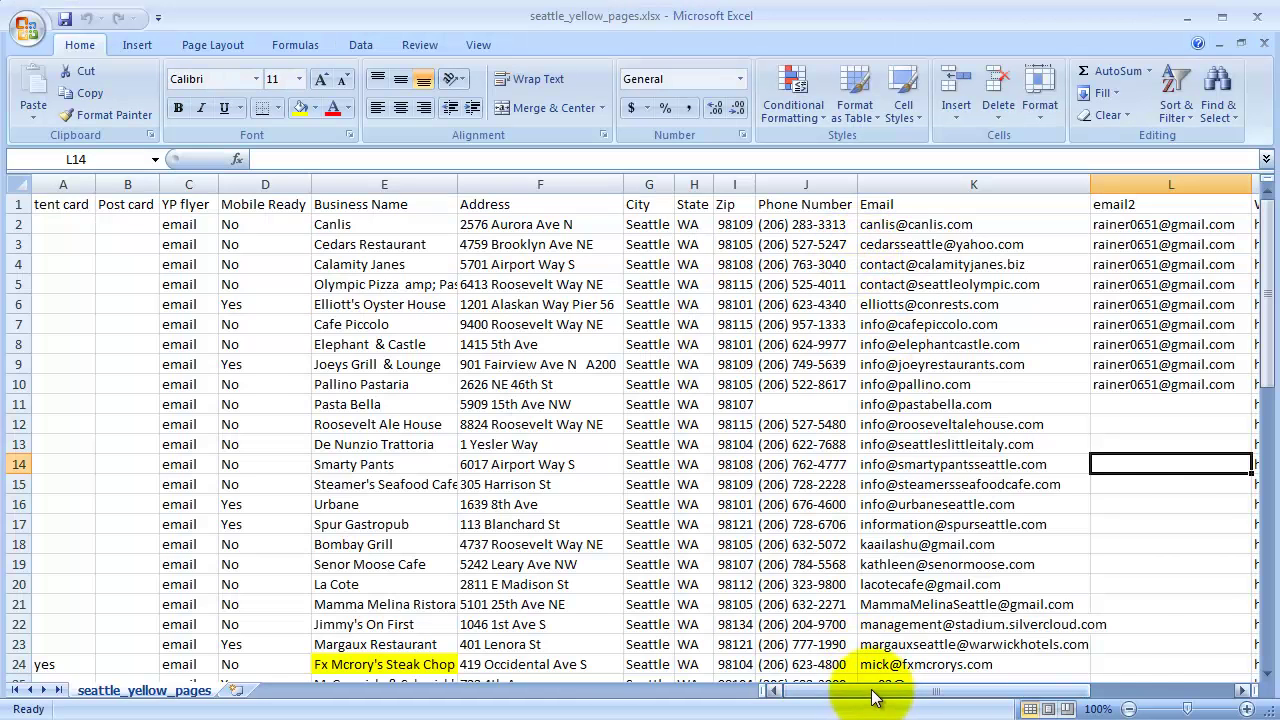
- Correct the map file name for Canlis in R2 to canlismap.jpg and save the workbook
drag(872, 697, 1000, 600)
click(1024, 226)
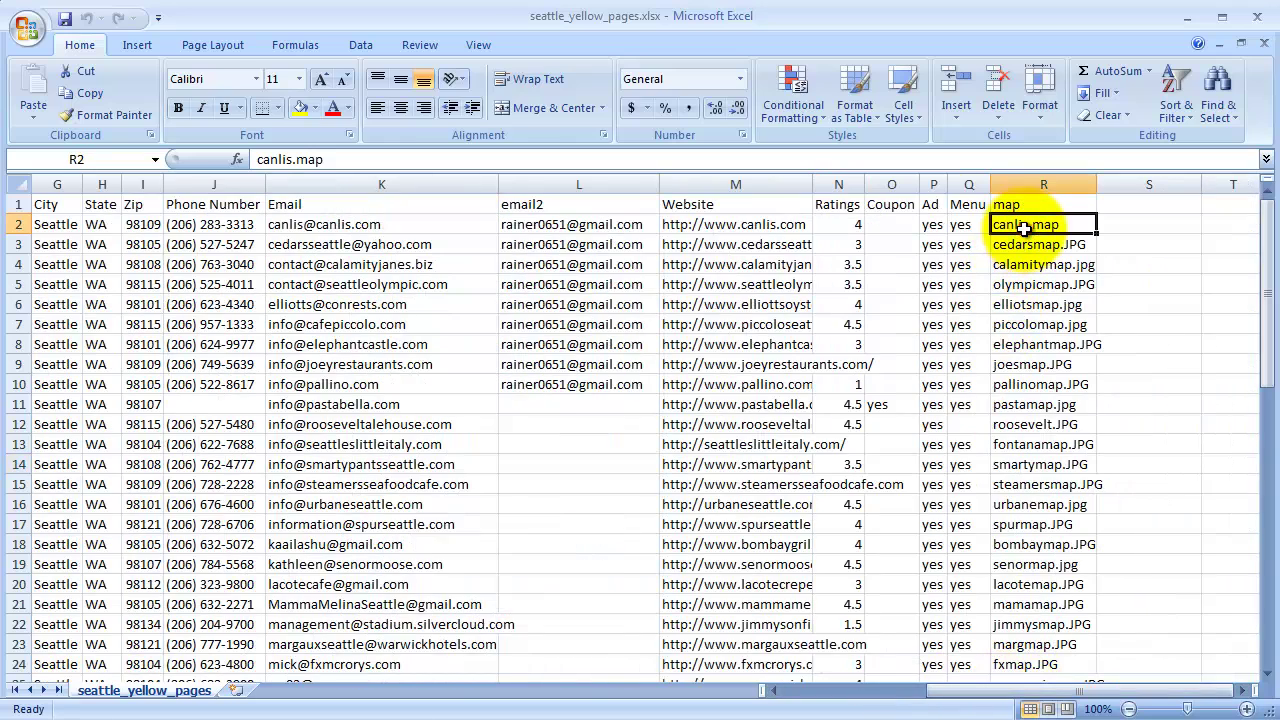
click(299, 162)
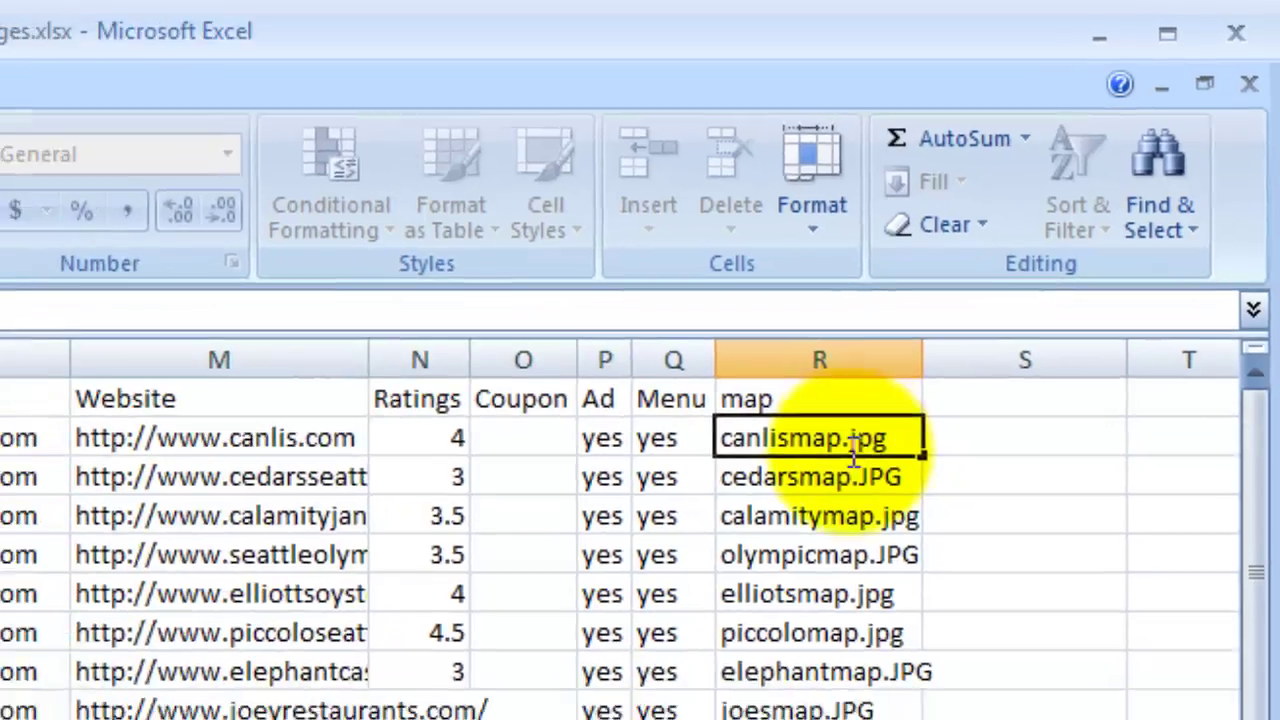
click(790, 623)
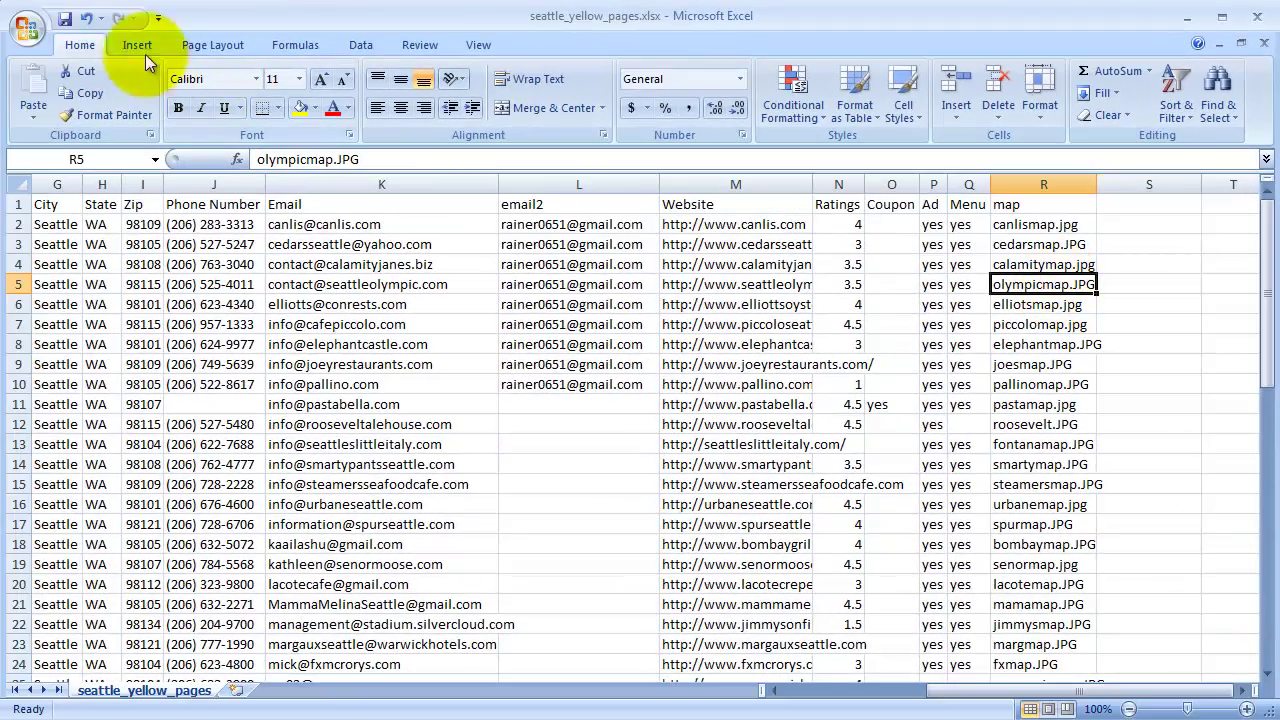
click(65, 18)
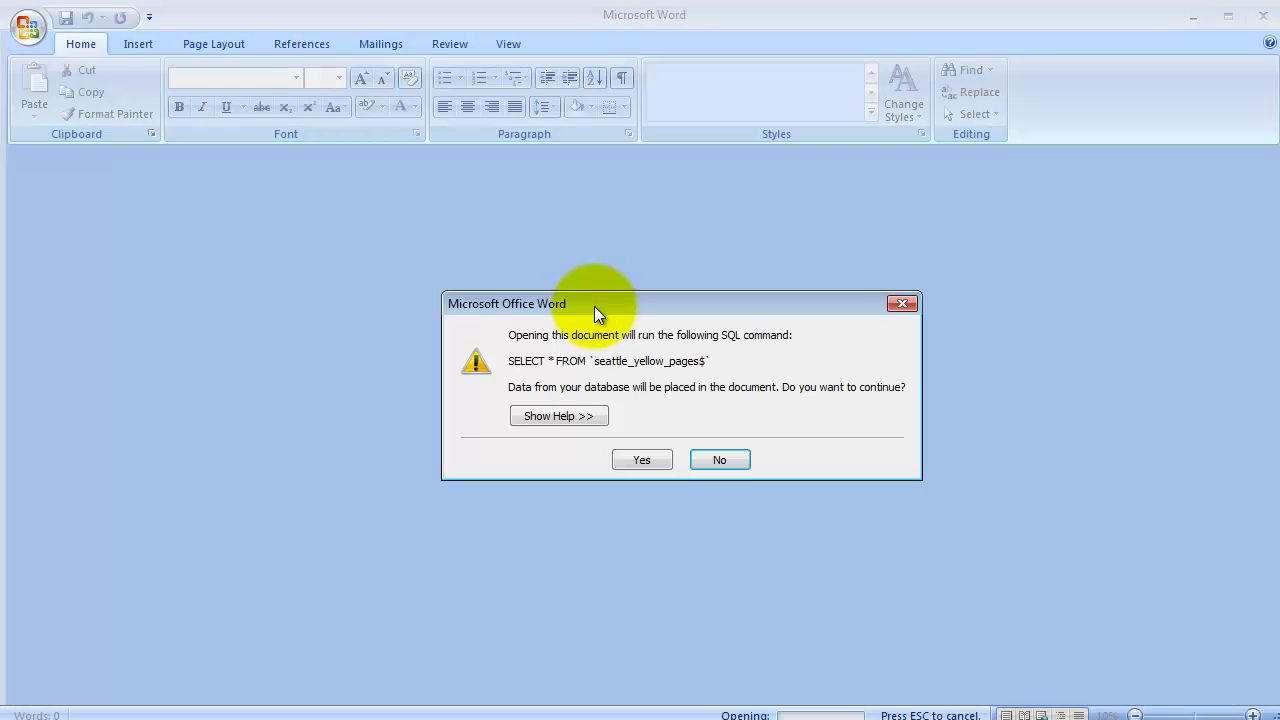
- Reopen Got Problems 3.docx in Word, allow its seattle_yellow_pages$ query to run, and look over the flyer
click(641, 460)
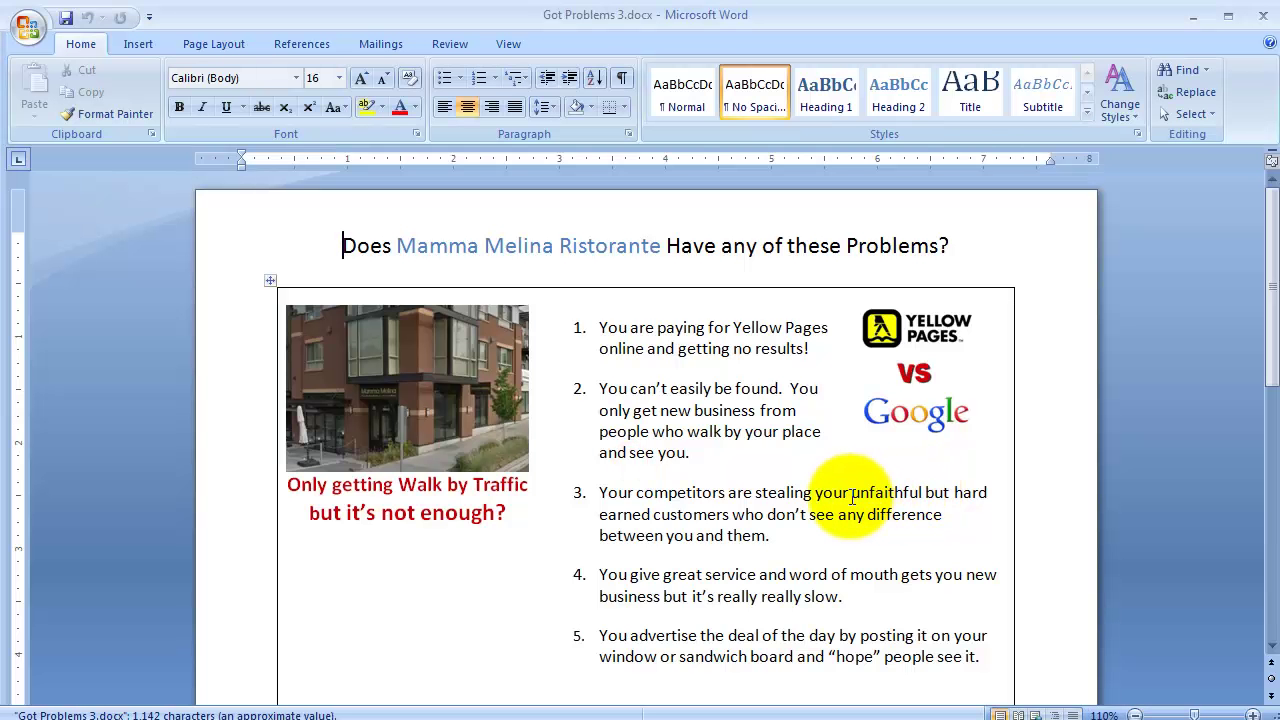
scroll(851, 497, down, 12)
scroll(849, 494, up, 11)
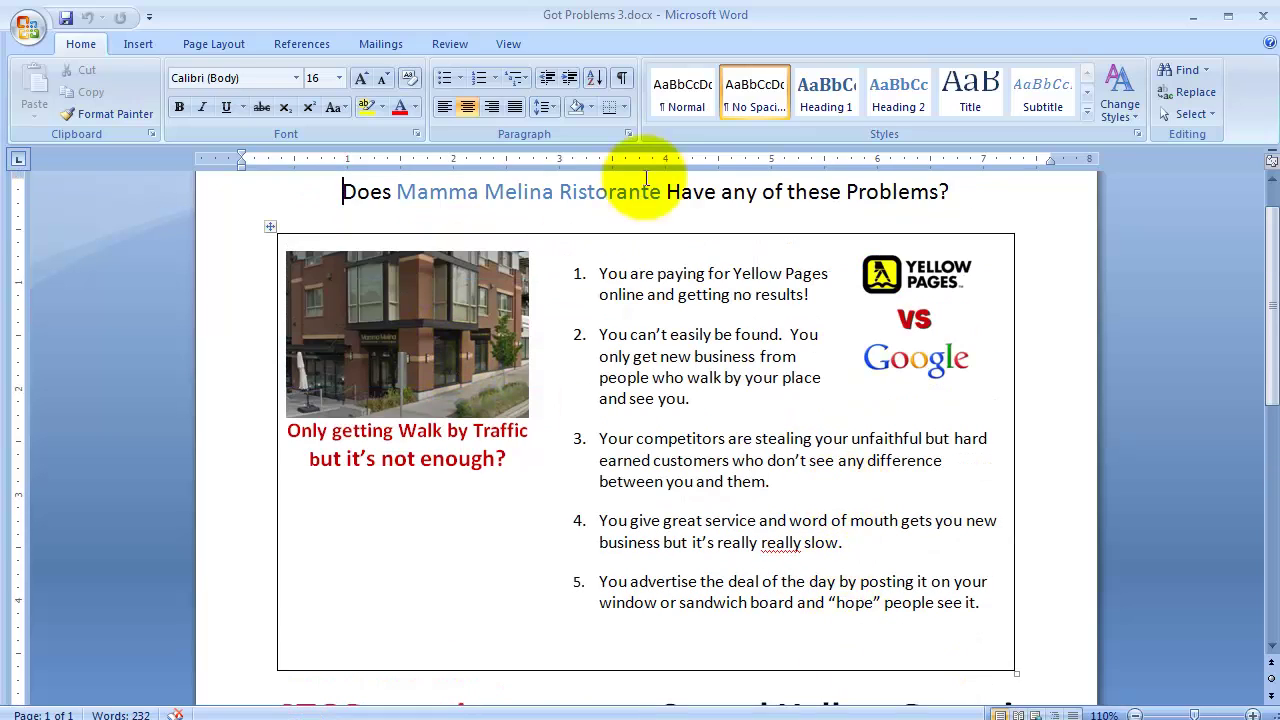
- Preview the mail merge from Canlis at record 1 through record 32, checking each flyer's business name and picture
click(381, 44)
click(696, 88)
click(829, 70)
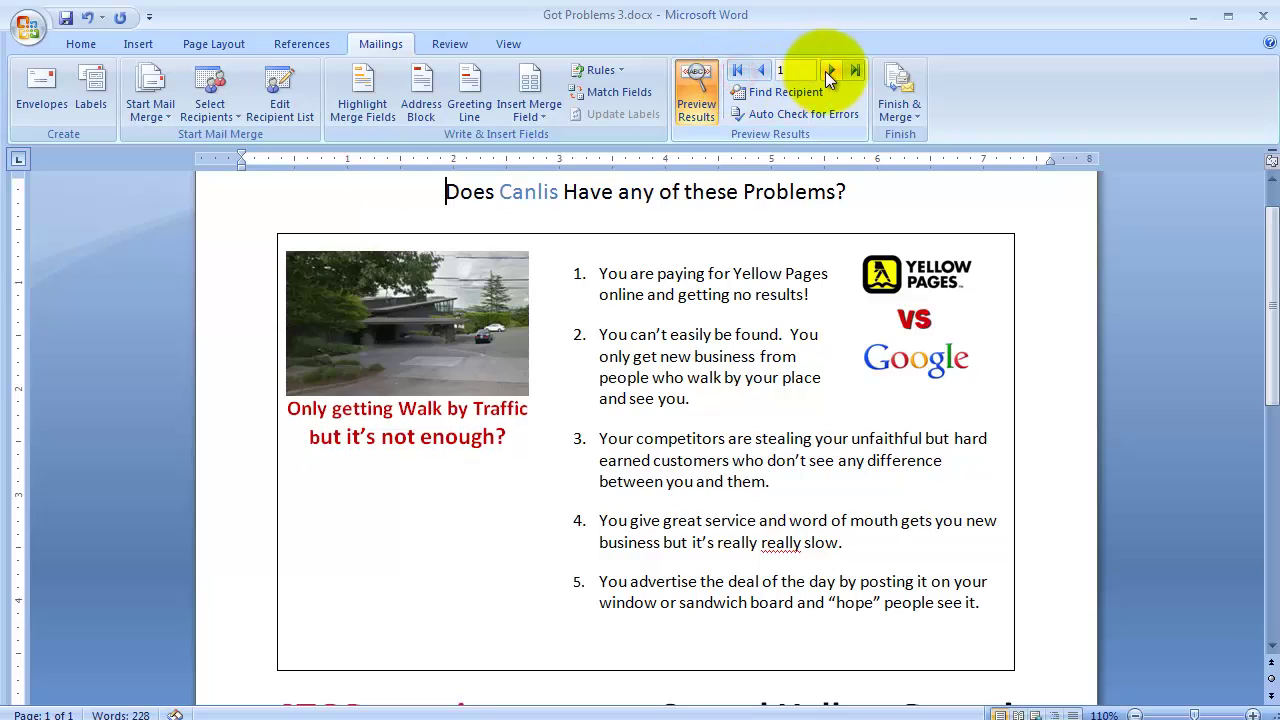
click(830, 71)
click(830, 71)
click(831, 71)
click(831, 71)
click(832, 71)
click(832, 71)
click(832, 71)
click(832, 71)
click(832, 71)
click(832, 71)
click(832, 71)
click(832, 71)
click(832, 71)
click(832, 71)
click(832, 71)
click(832, 71)
click(832, 71)
click(832, 71)
click(832, 71)
click(832, 71)
click(832, 71)
click(832, 71)
click(832, 71)
click(832, 71)
click(832, 71)
click(832, 71)
click(832, 71)
click(832, 71)
click(832, 71)
click(832, 71)
click(832, 71)
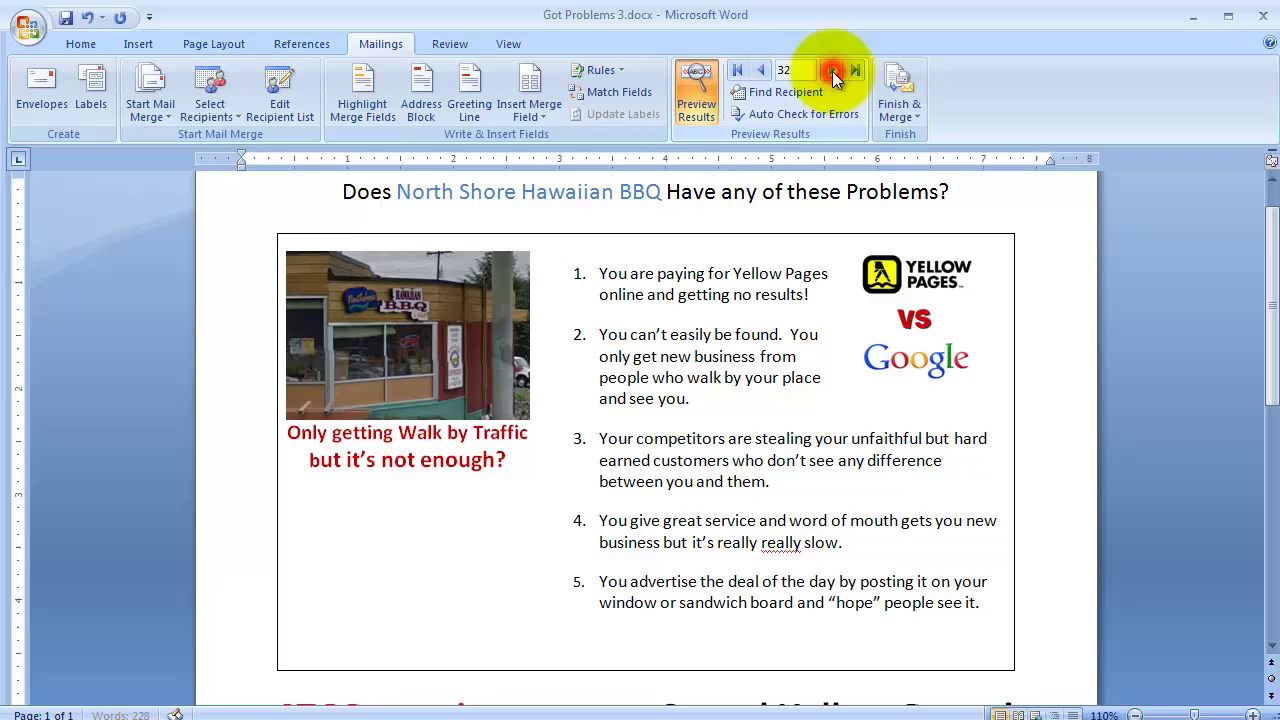
- Go back to Bluwater Bistro at record 30 and check the pictures of the records up to Mac's Smokehouse at record 36
click(766, 74)
click(767, 74)
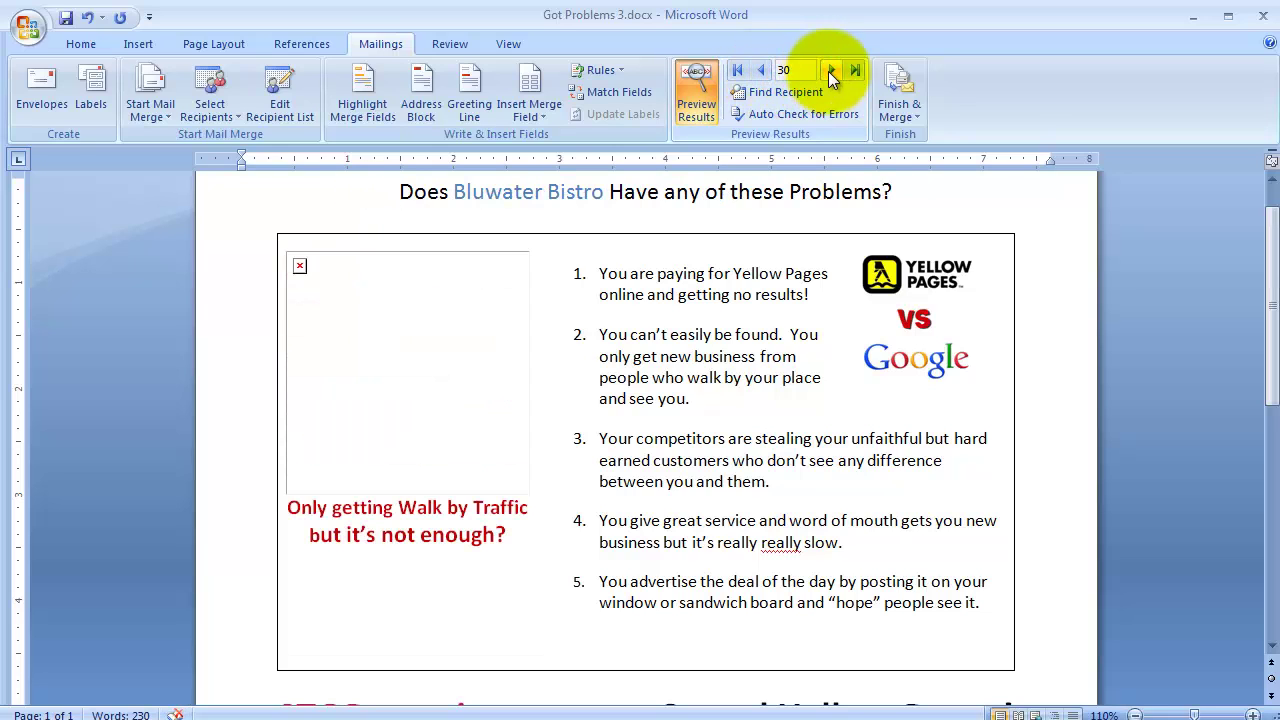
click(830, 72)
click(830, 72)
click(830, 72)
click(830, 72)
click(830, 72)
click(830, 72)
click(830, 72)
click(830, 72)
click(765, 71)
click(765, 71)
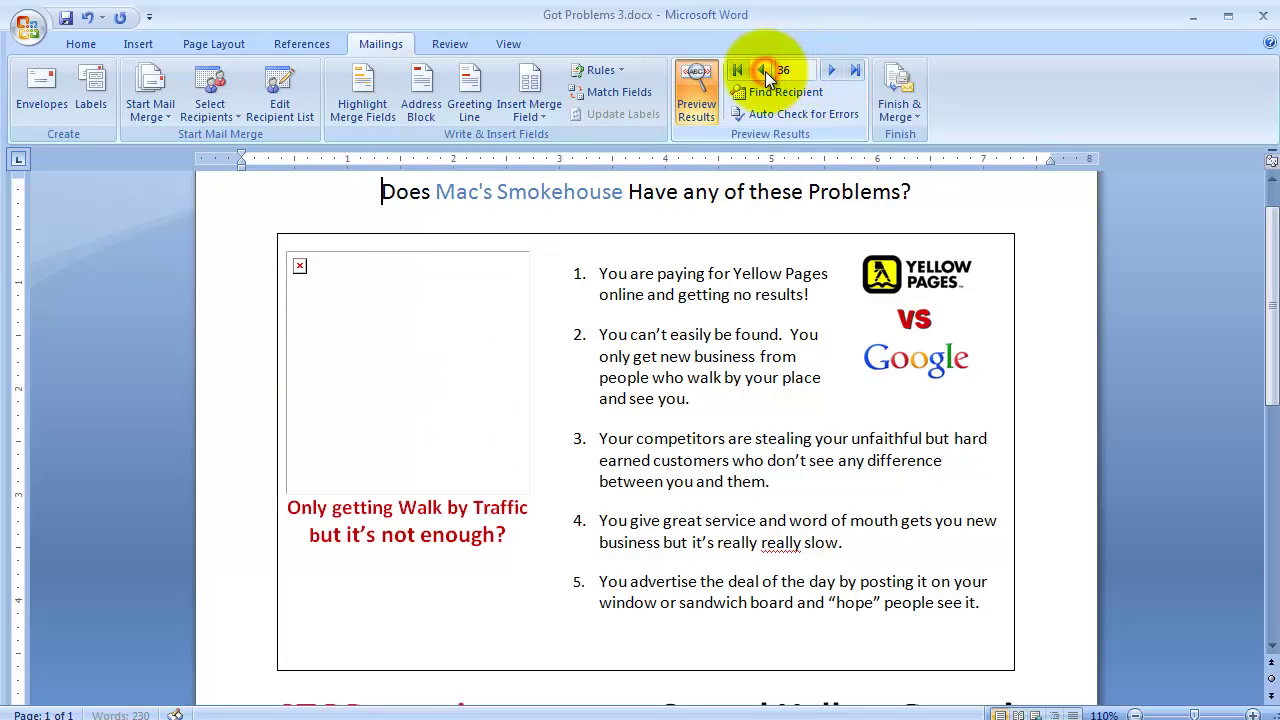
- Continue checking the previewed records up to record 46 and go back to Red Robin Gourmet Burgers at record 45
click(831, 72)
click(831, 72)
click(831, 72)
click(831, 72)
click(831, 72)
click(831, 72)
click(831, 72)
click(831, 72)
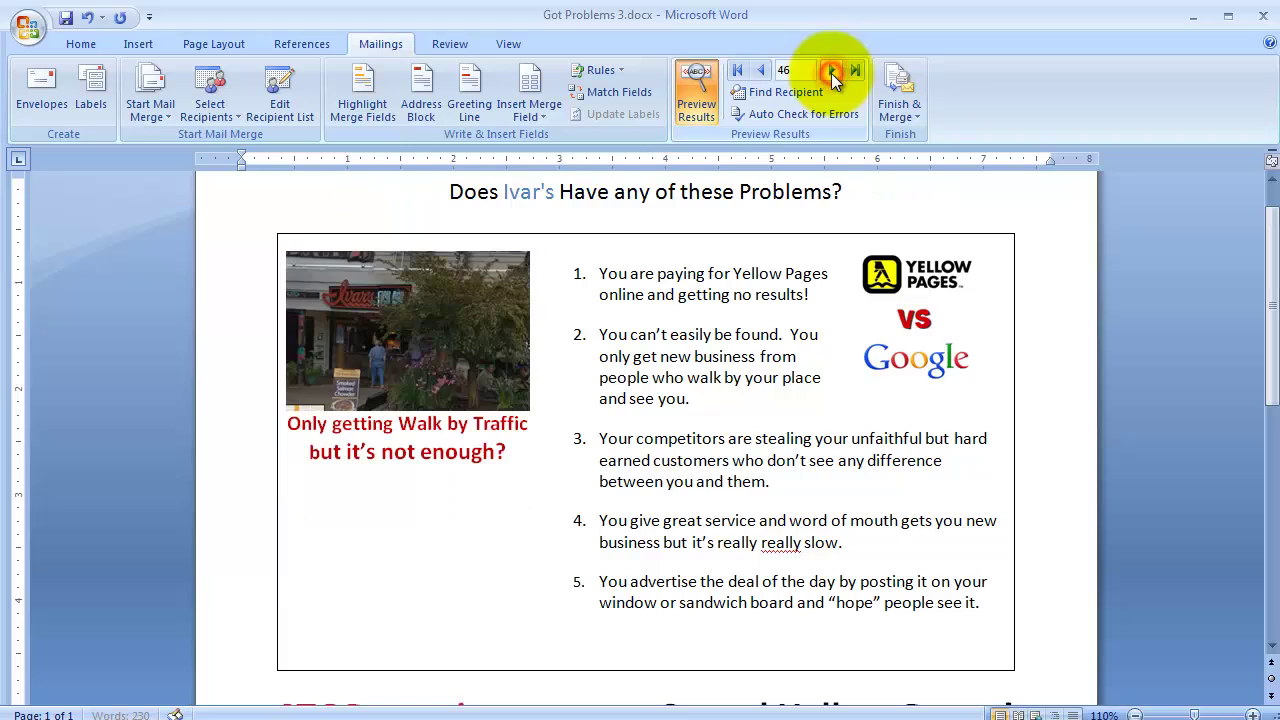
click(763, 71)
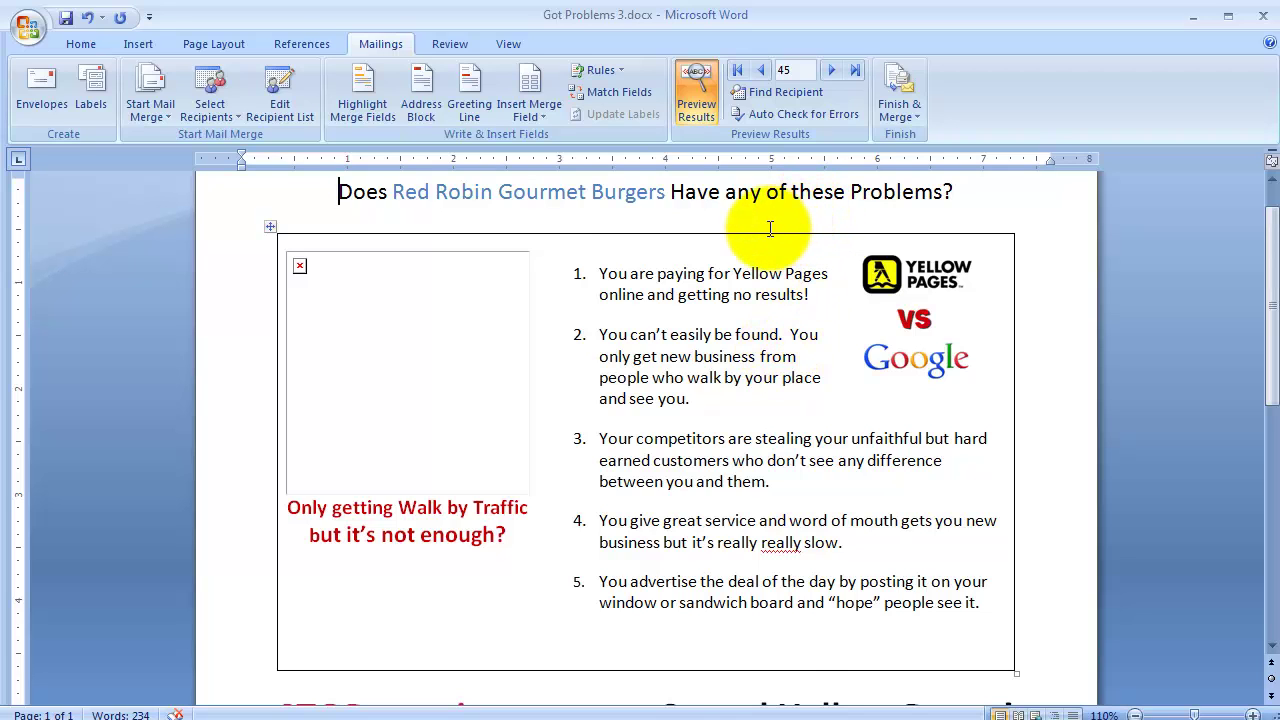
- Copy default.jpg from the Mission mainstreet folder into the Seattle food map folder and return to mainstreet
key(alt+Tab)
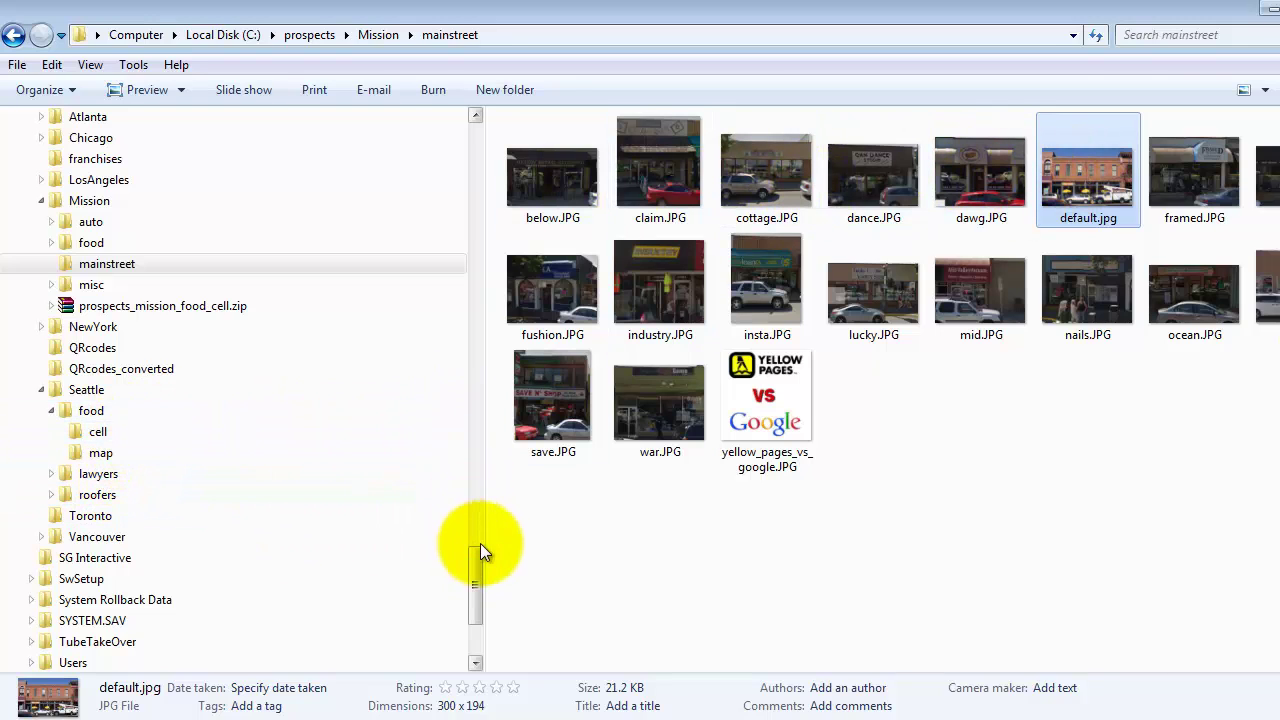
click(105, 455)
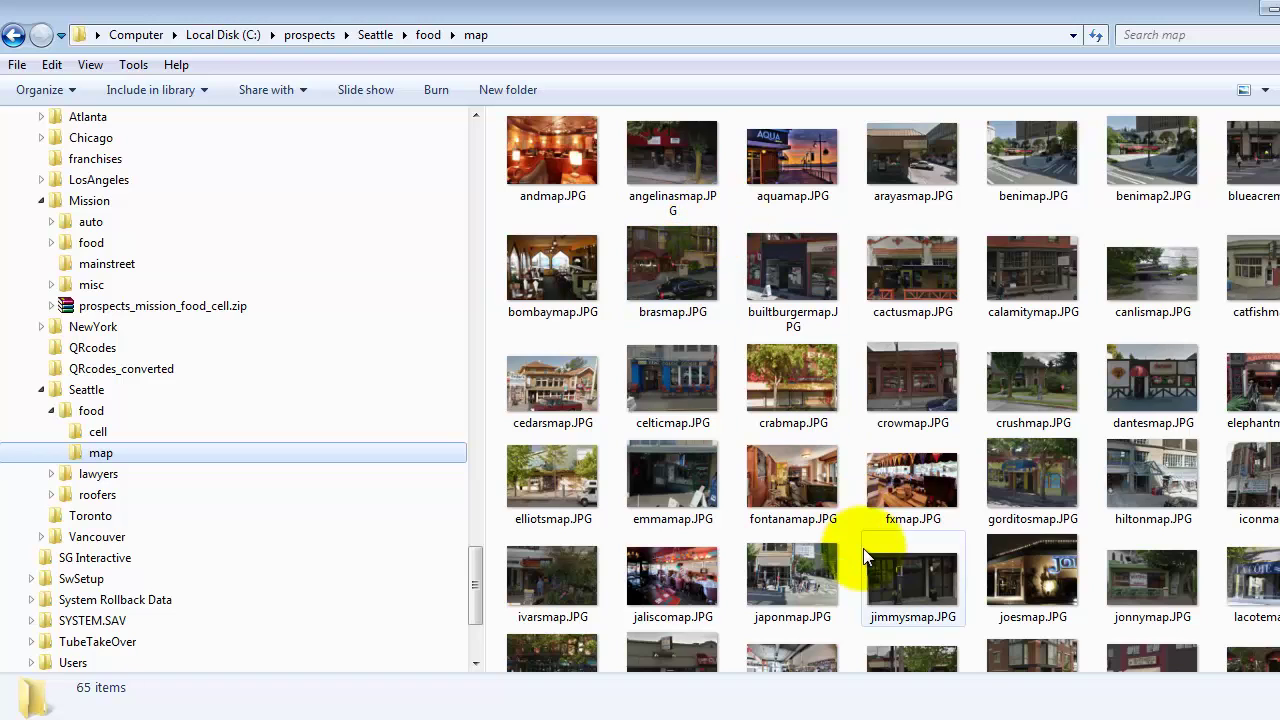
click(13, 36)
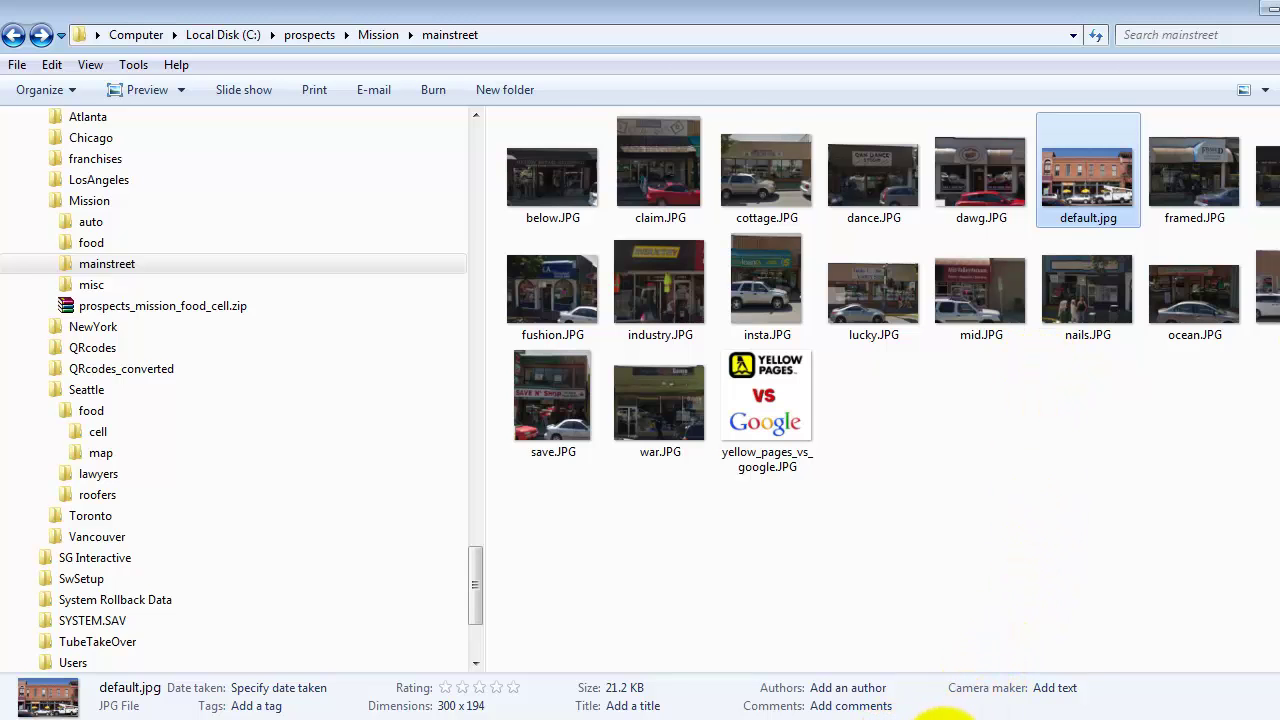
- Check the map file name in row 31 of seattle_yellow_pages.xlsx, close the workbook, and return to the flyer in Word
click(940, 715)
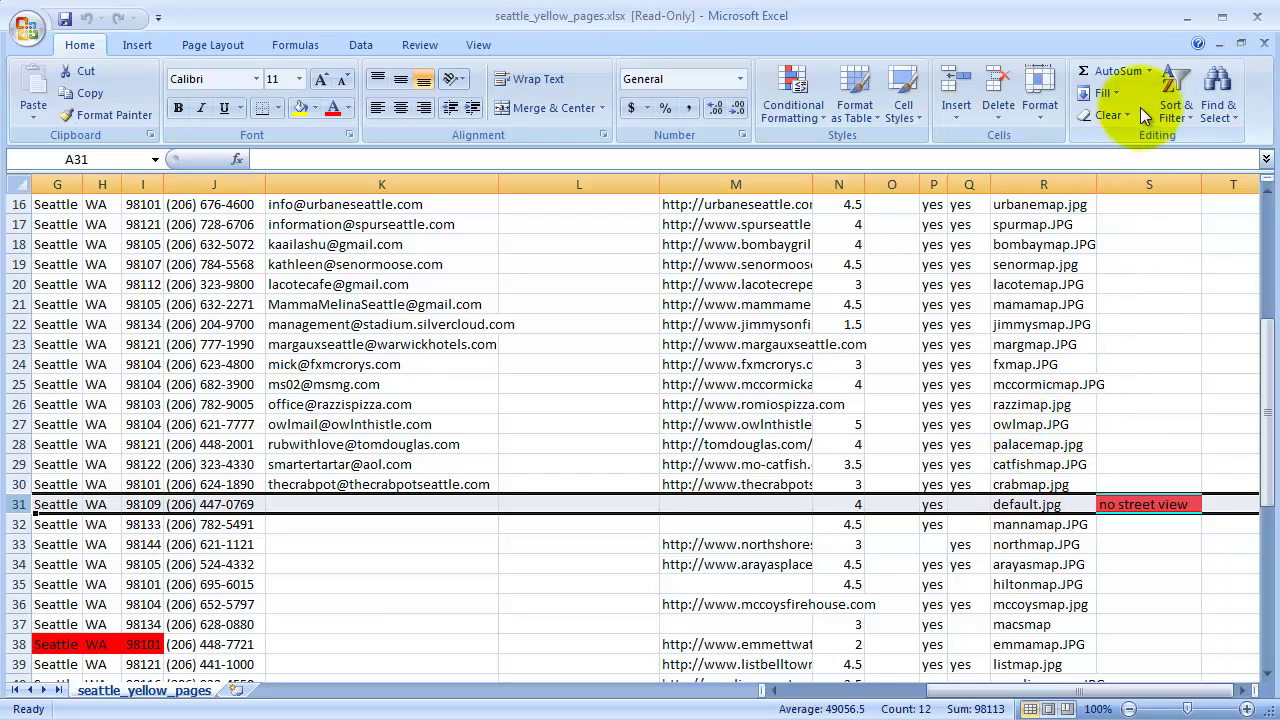
click(1256, 16)
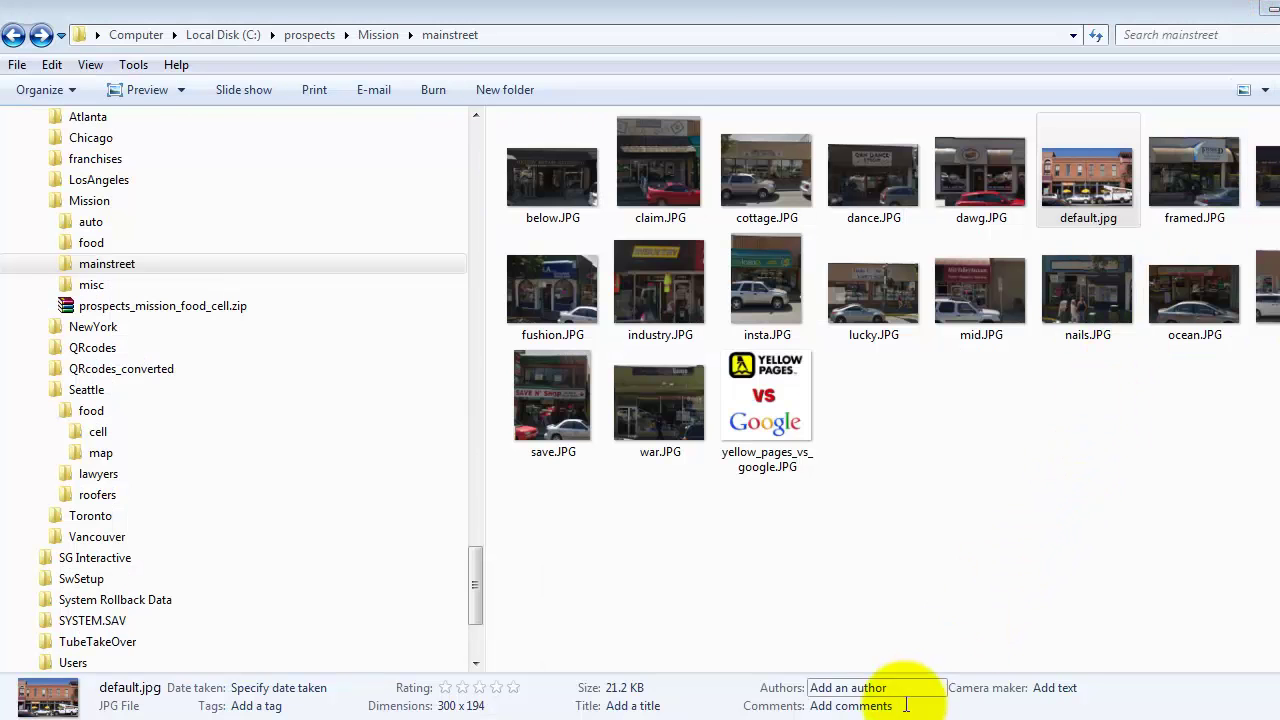
click(860, 712)
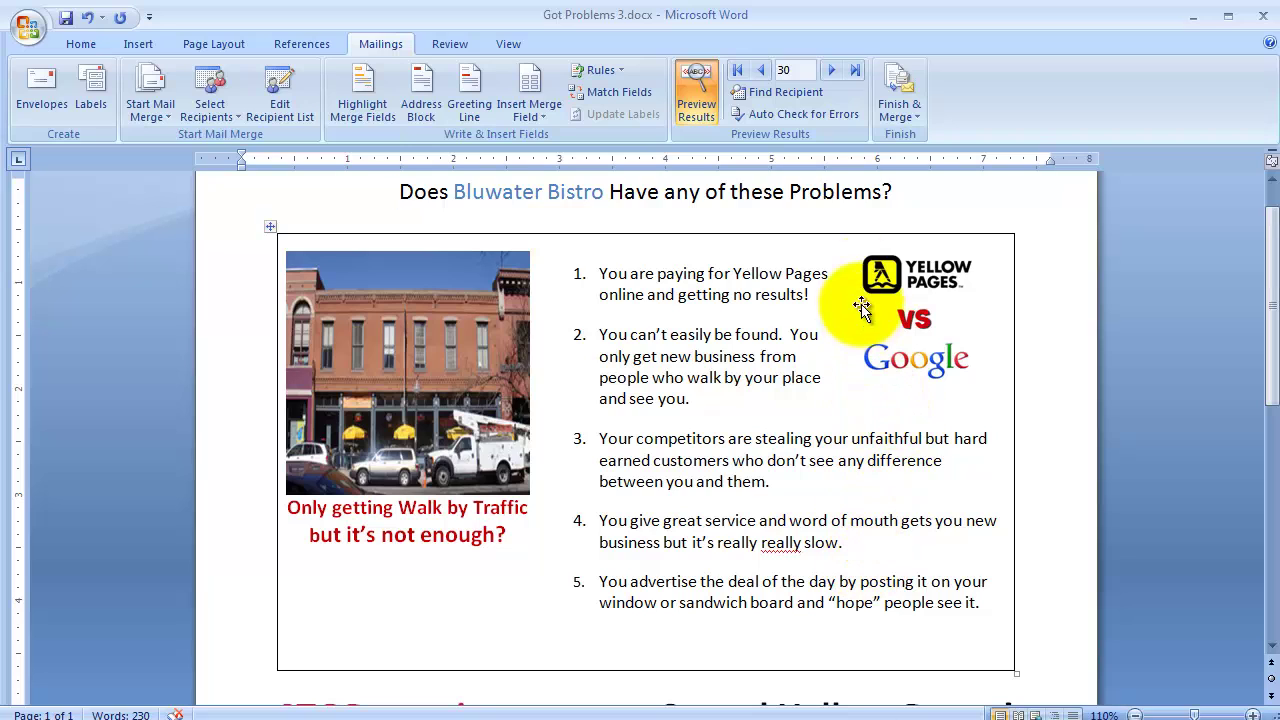
- Recheck the previewed flyers around Bluwater Bistro at record 30 and onward to record 37
click(763, 70)
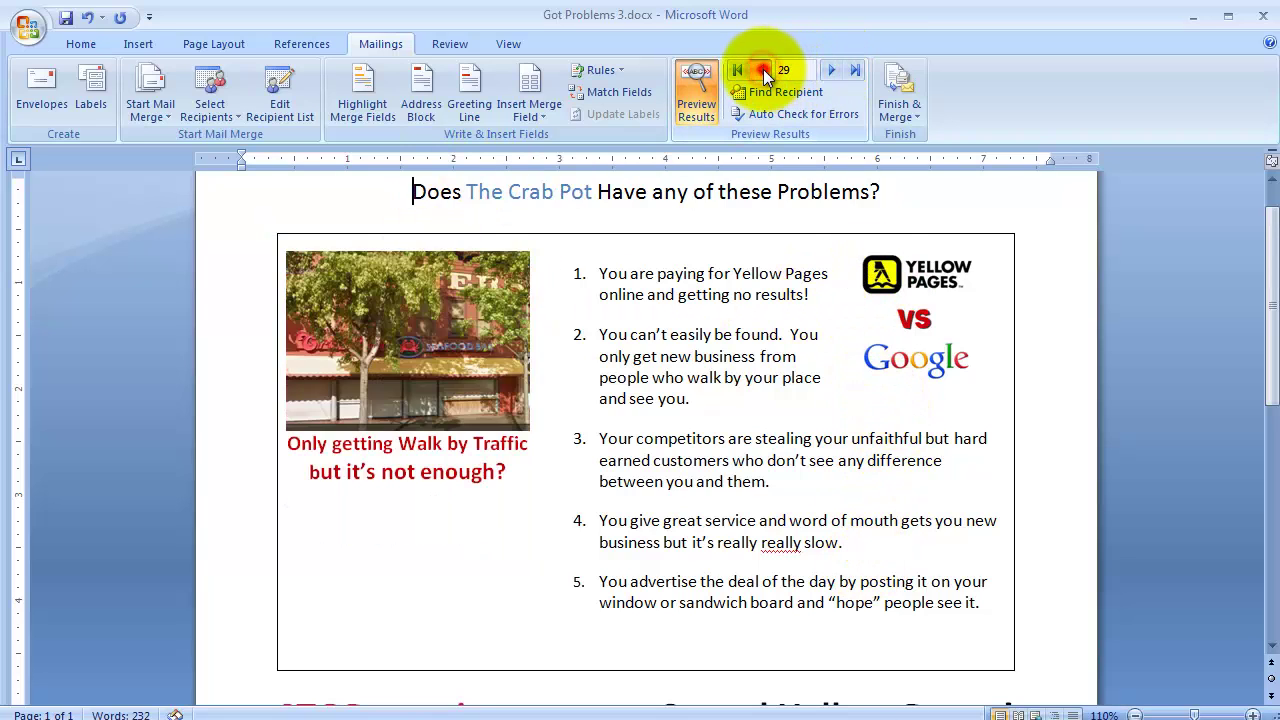
click(763, 70)
click(830, 70)
click(830, 70)
click(830, 70)
click(830, 70)
click(830, 70)
click(830, 70)
click(830, 70)
click(830, 70)
click(830, 70)
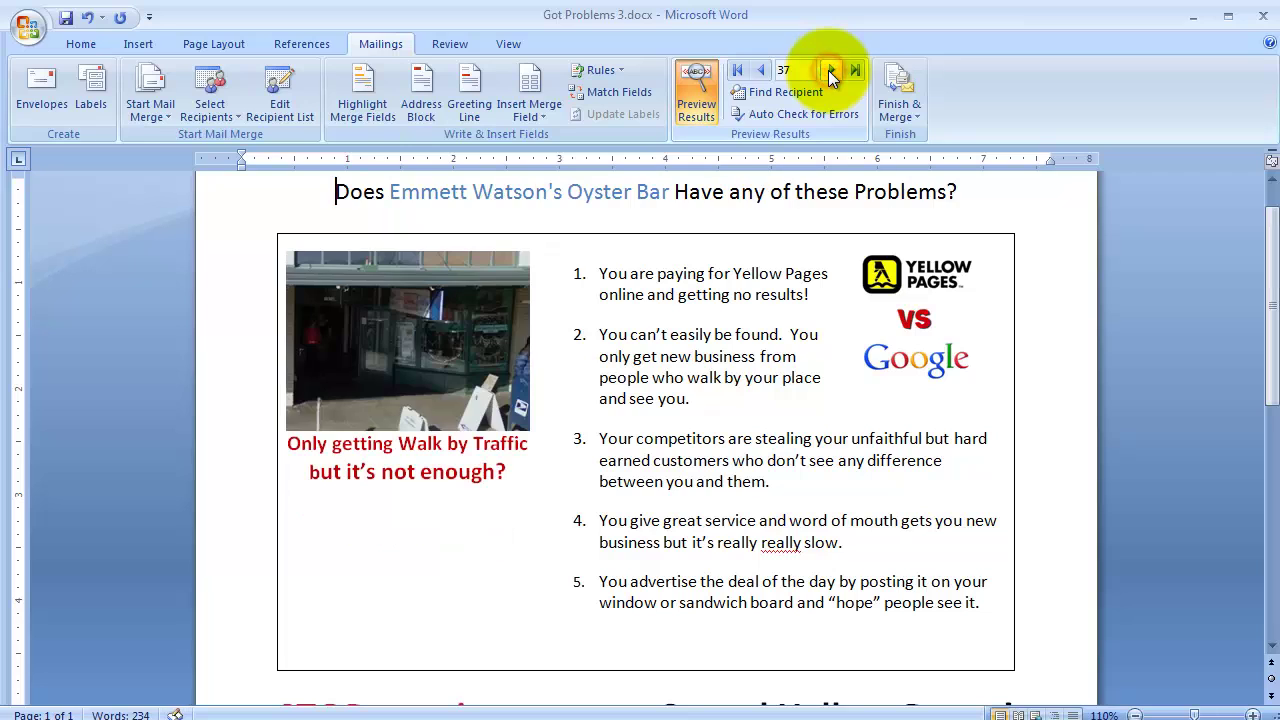
- Go back to Mac's Smokehouse at record 36, check its map file name in row 37 of the spreadsheet, and return to Word
click(763, 72)
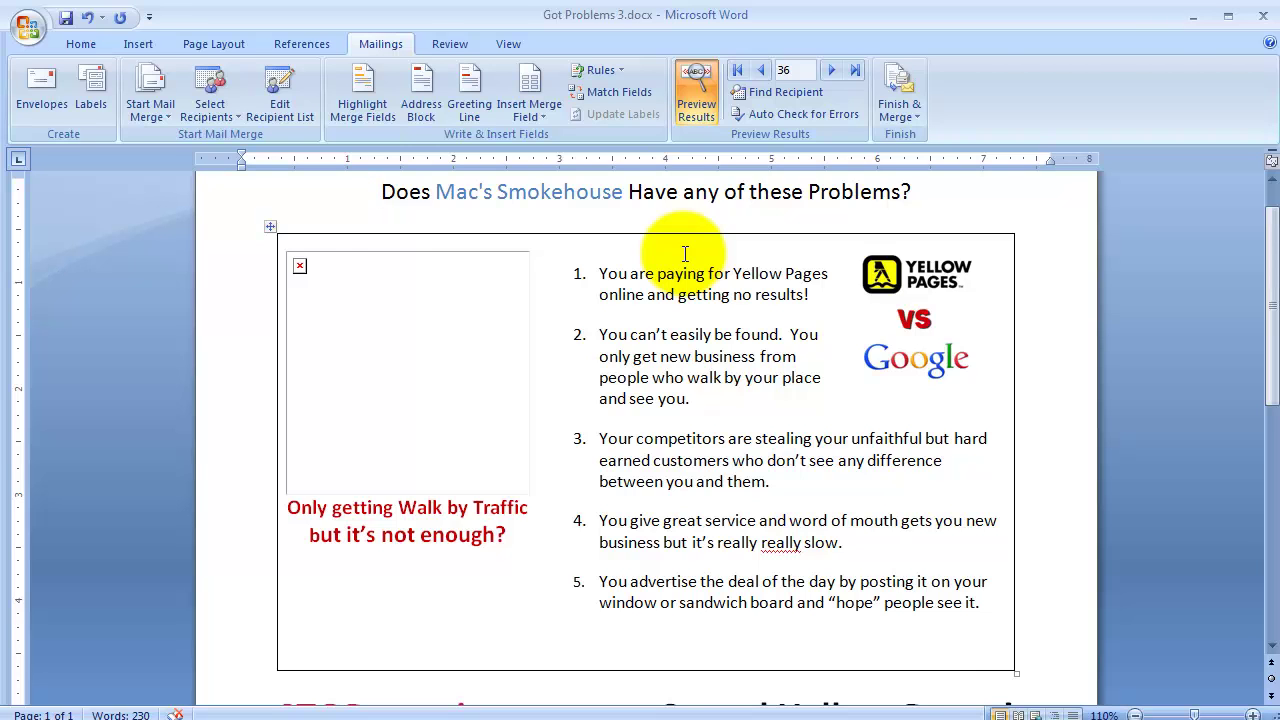
key(alt+Tab)
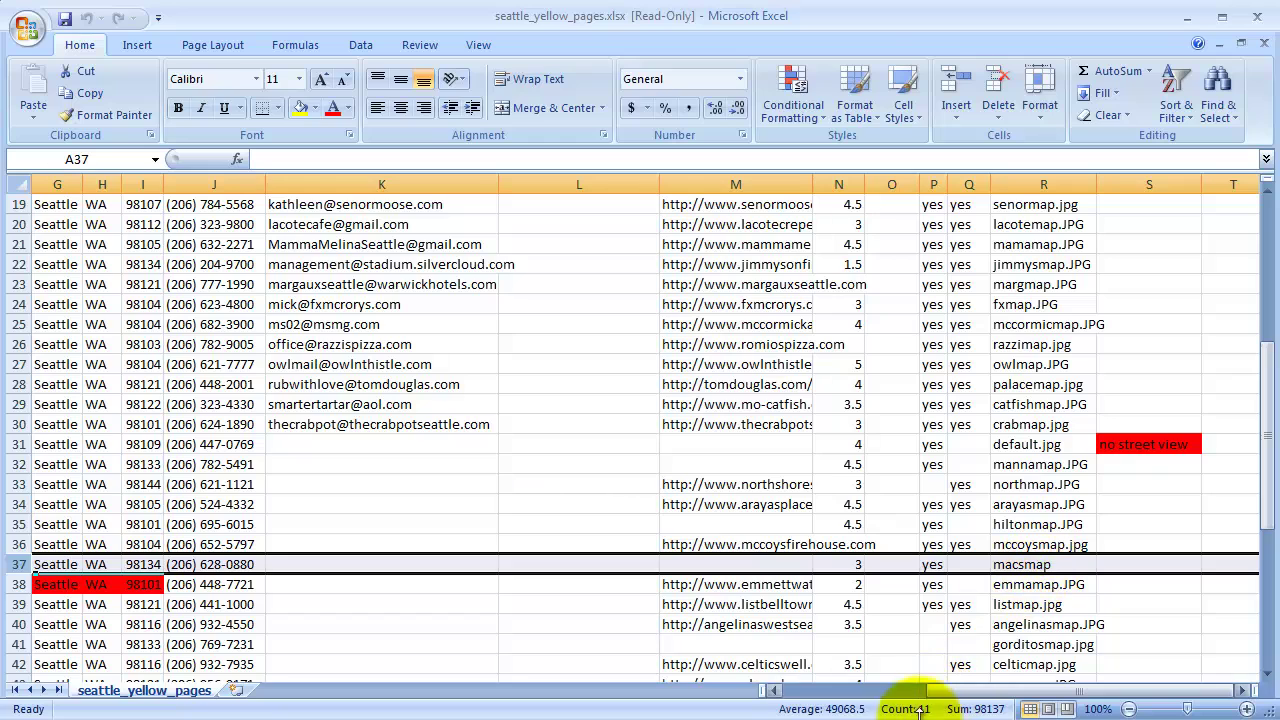
click(878, 708)
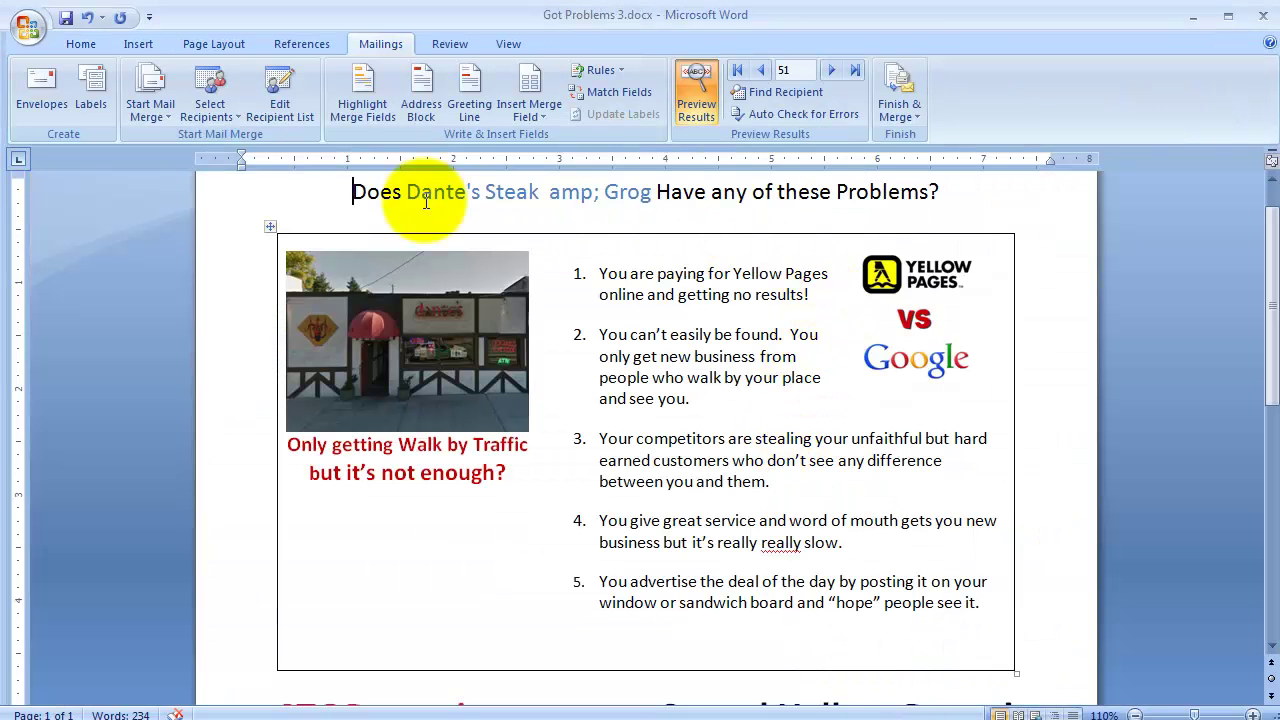
- Save the flyer, close Word and the read-only workbook, and reopen seattle_yellow_pages.xlsx for editing
click(66, 18)
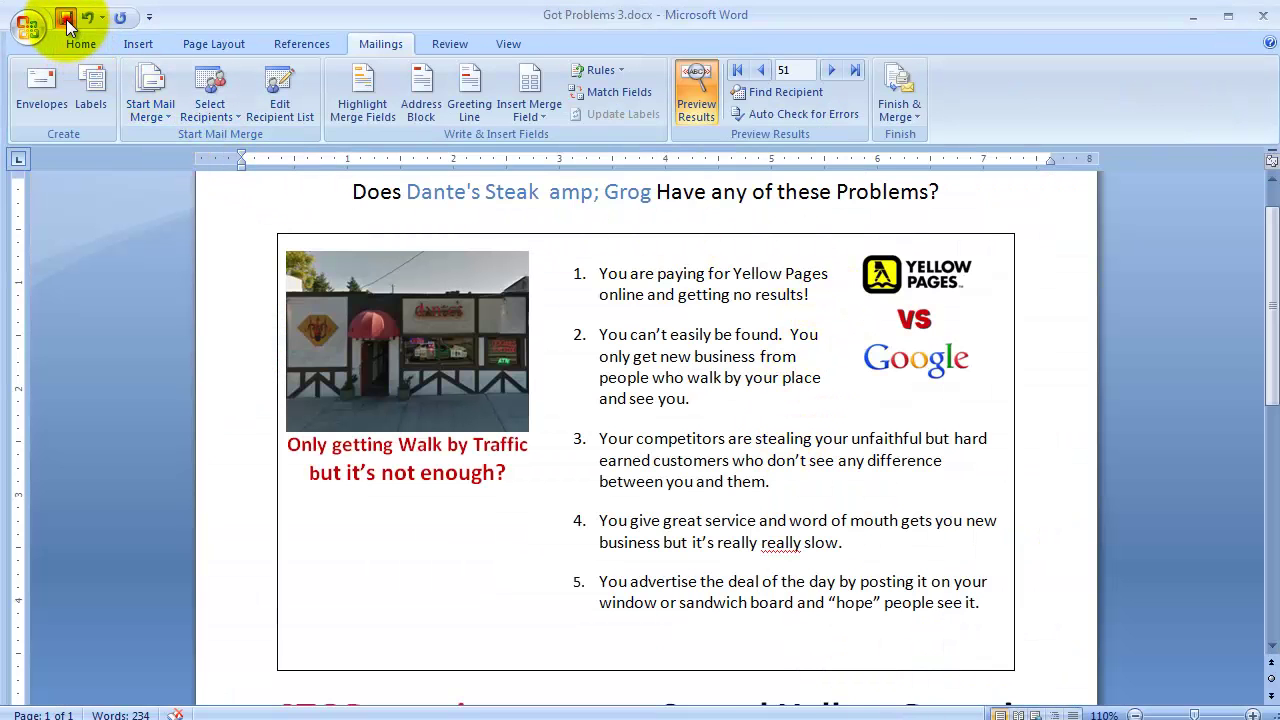
click(1259, 17)
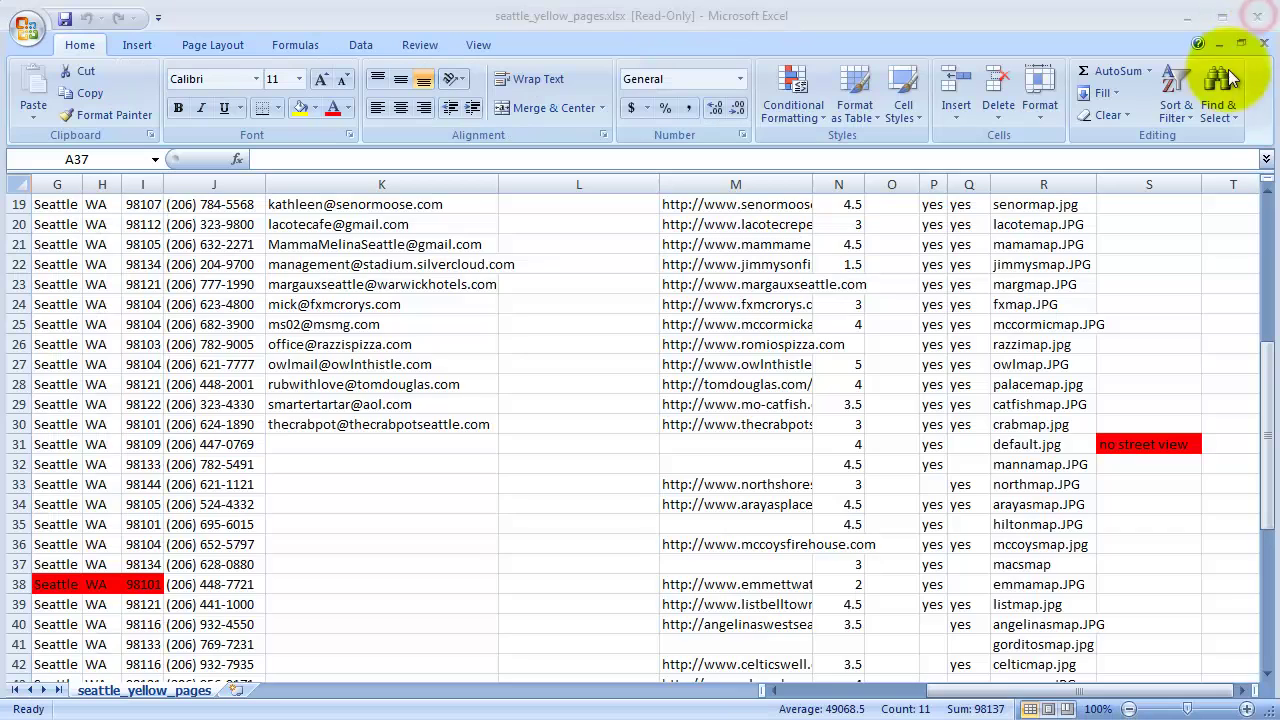
click(1258, 18)
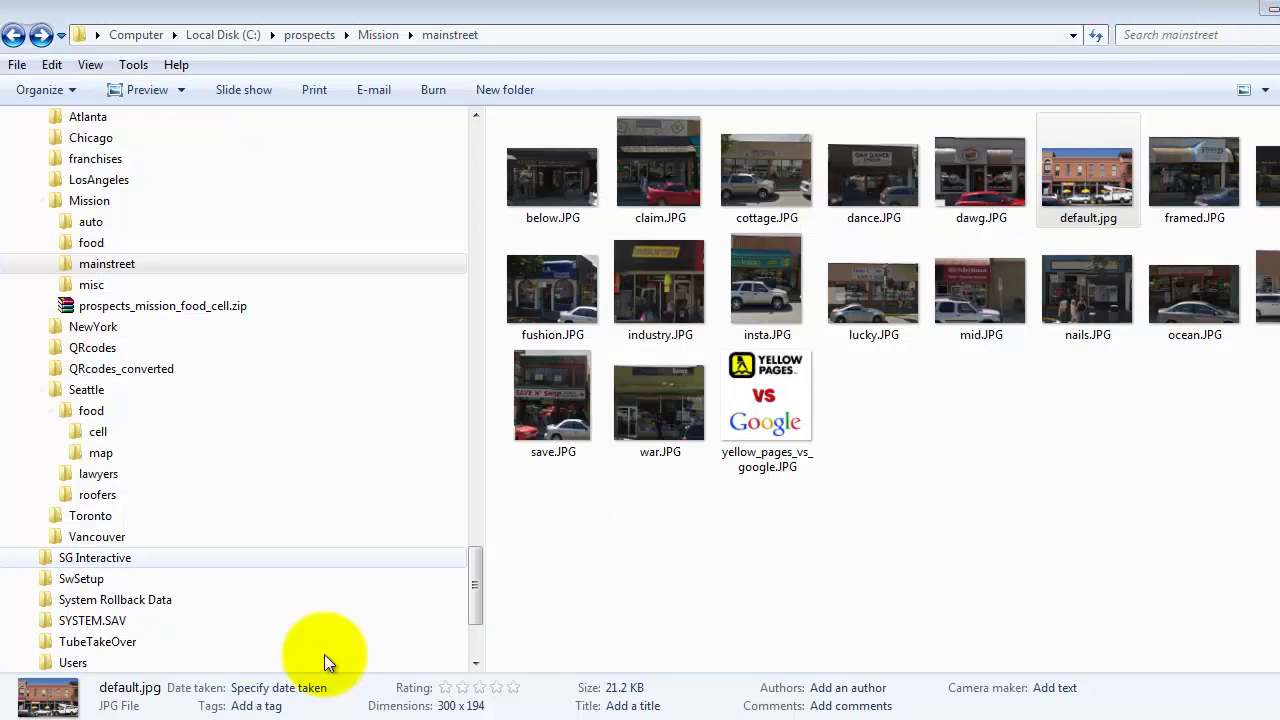
click(12, 712)
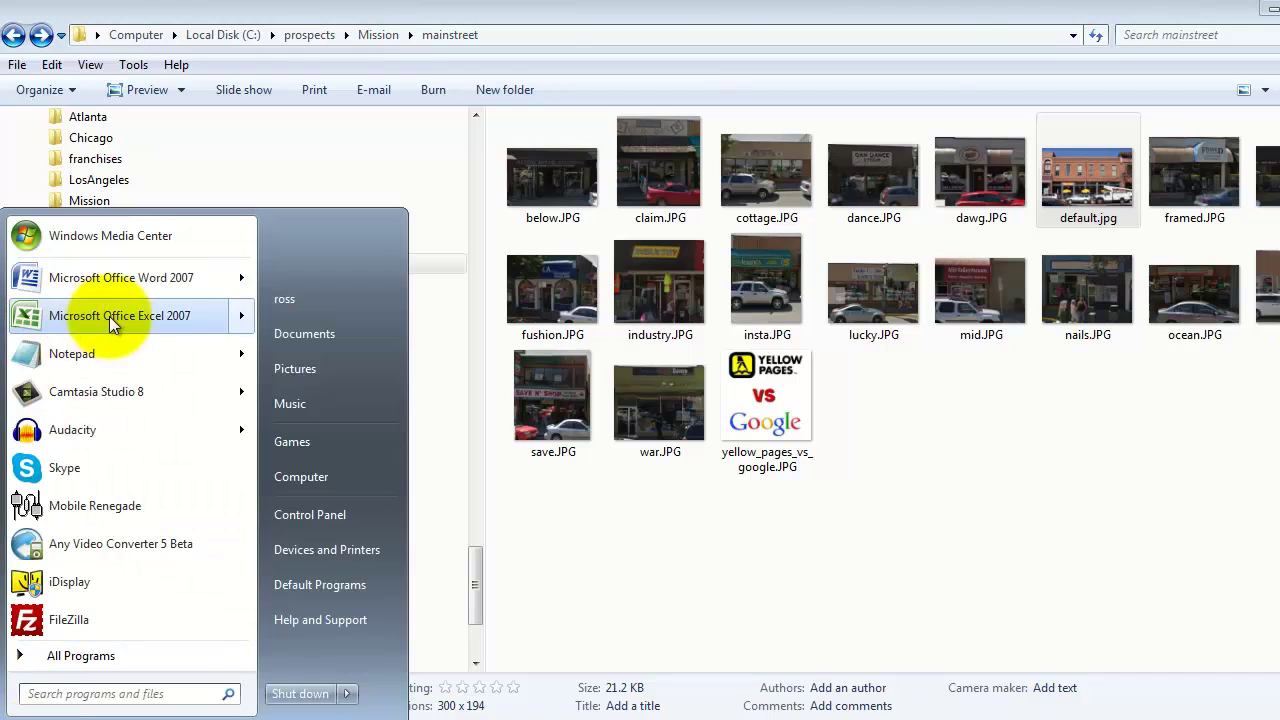
mouse_move(168, 312)
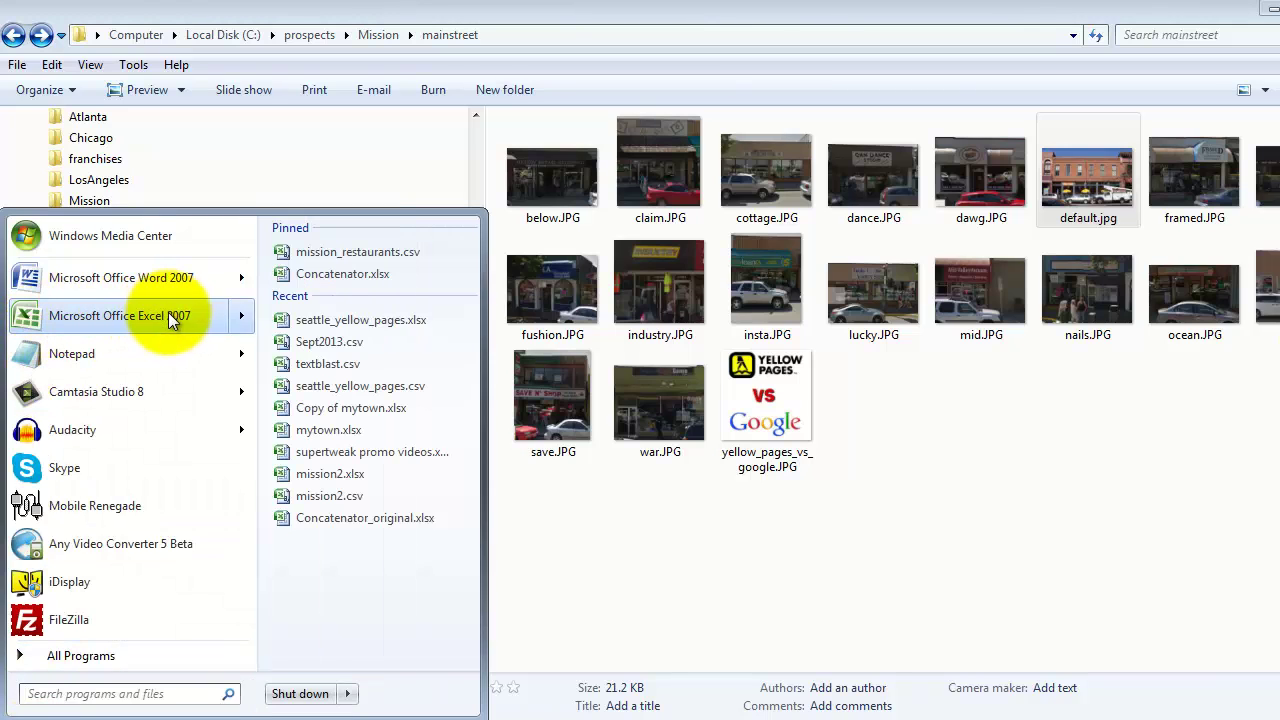
click(330, 321)
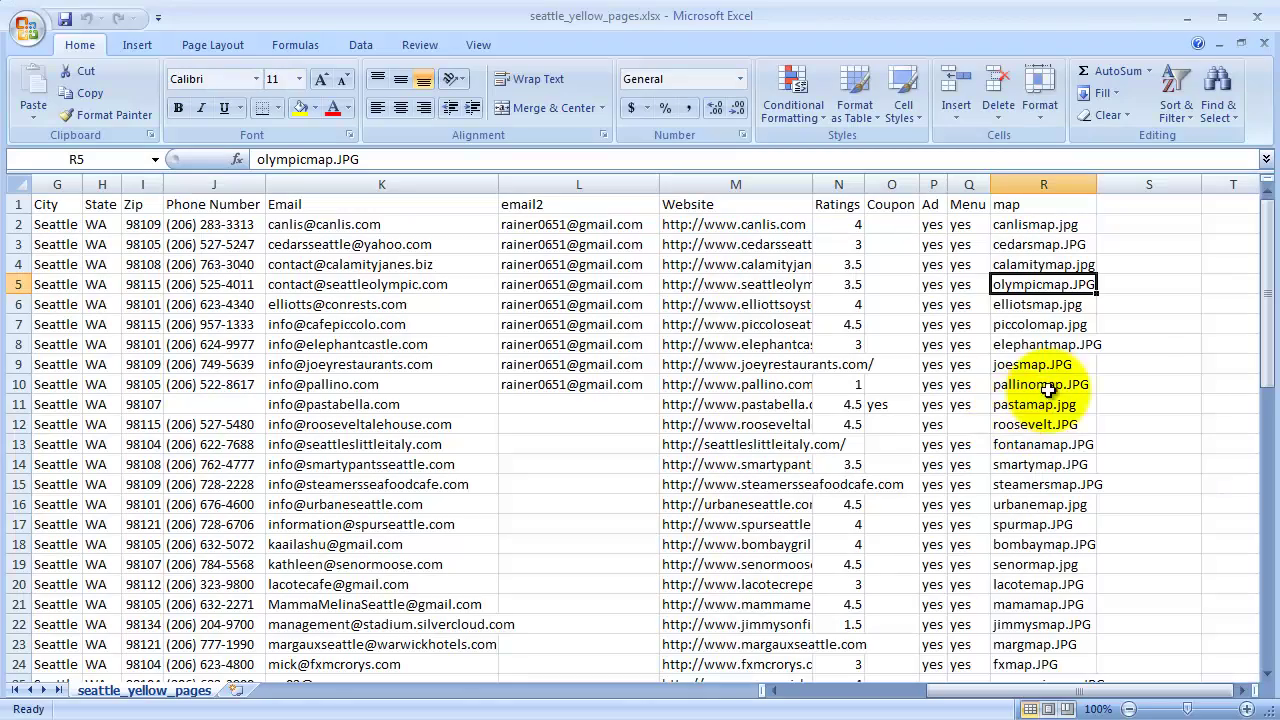
- Correct the map file name in R37 to macsmap.jpg, then save and close the workbook
drag(1263, 316, 1256, 531)
click(1020, 404)
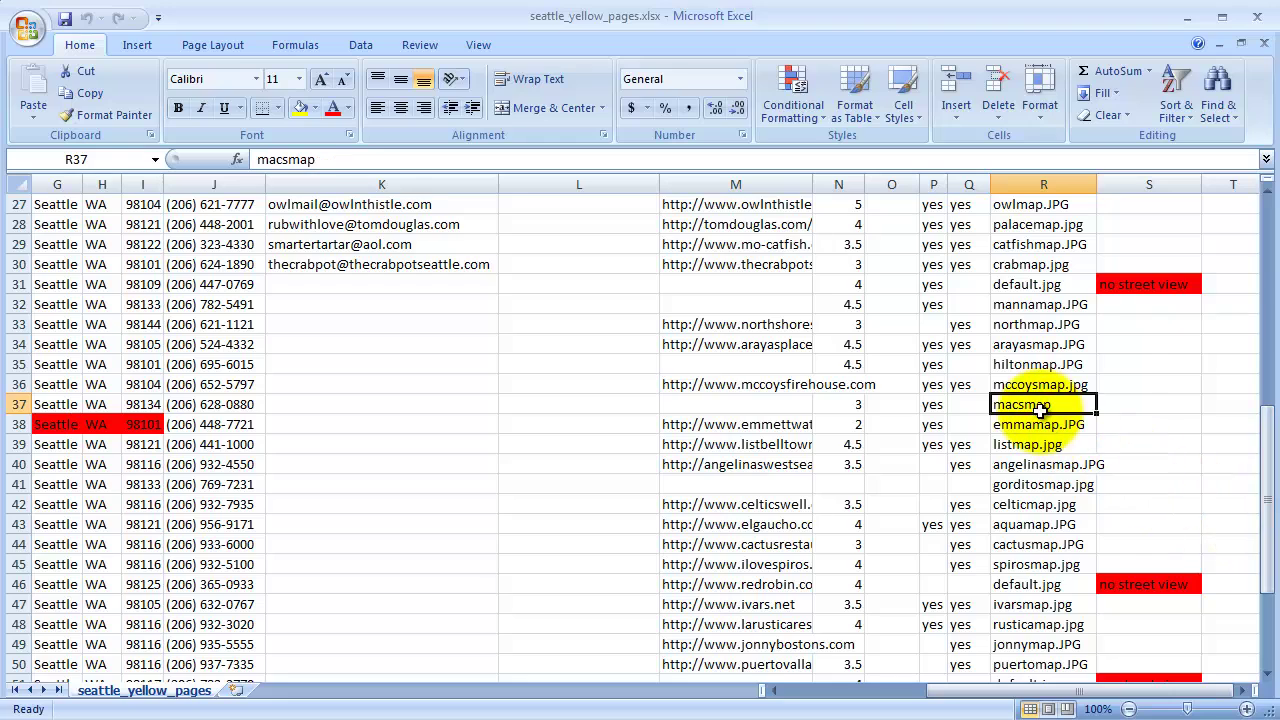
click(356, 163)
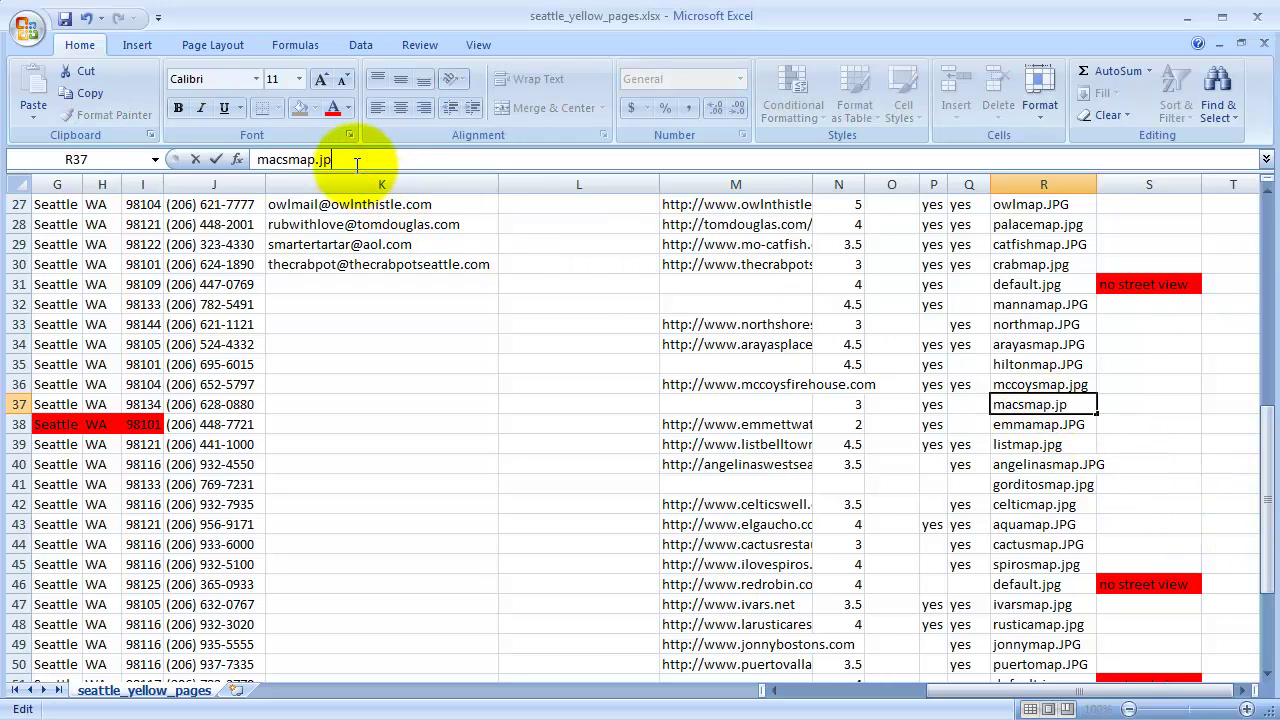
key(Return)
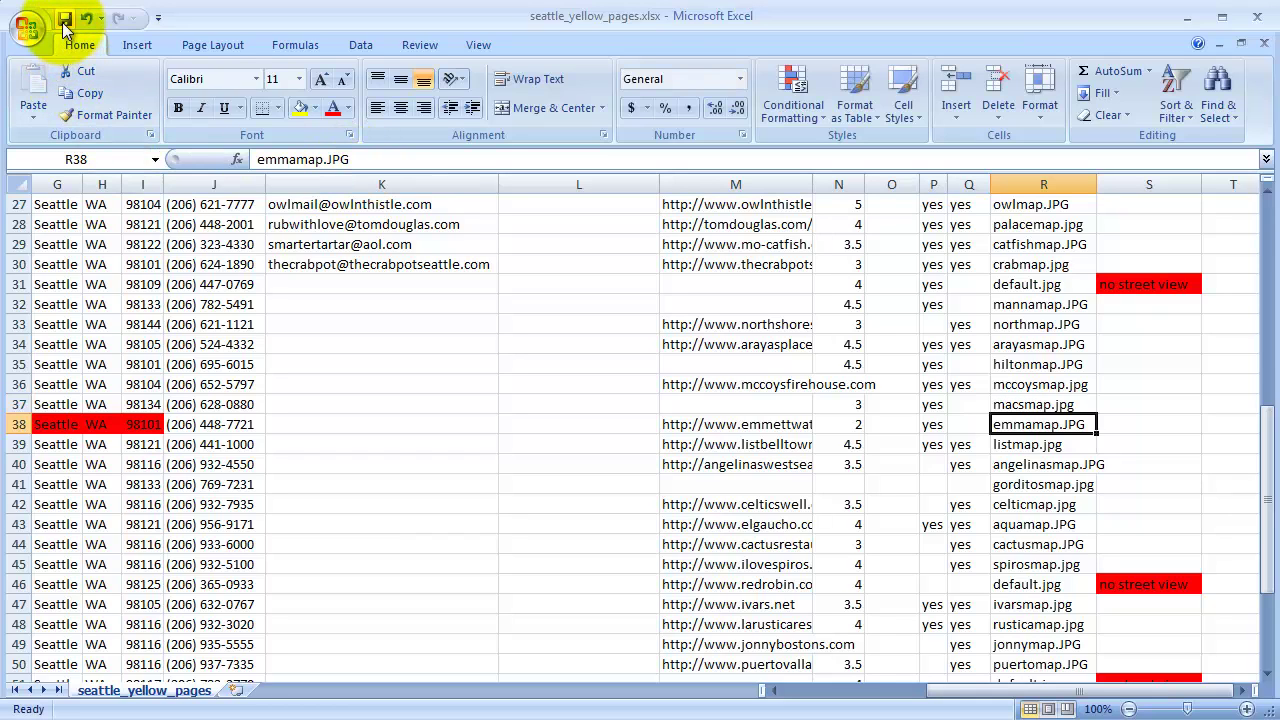
click(1256, 17)
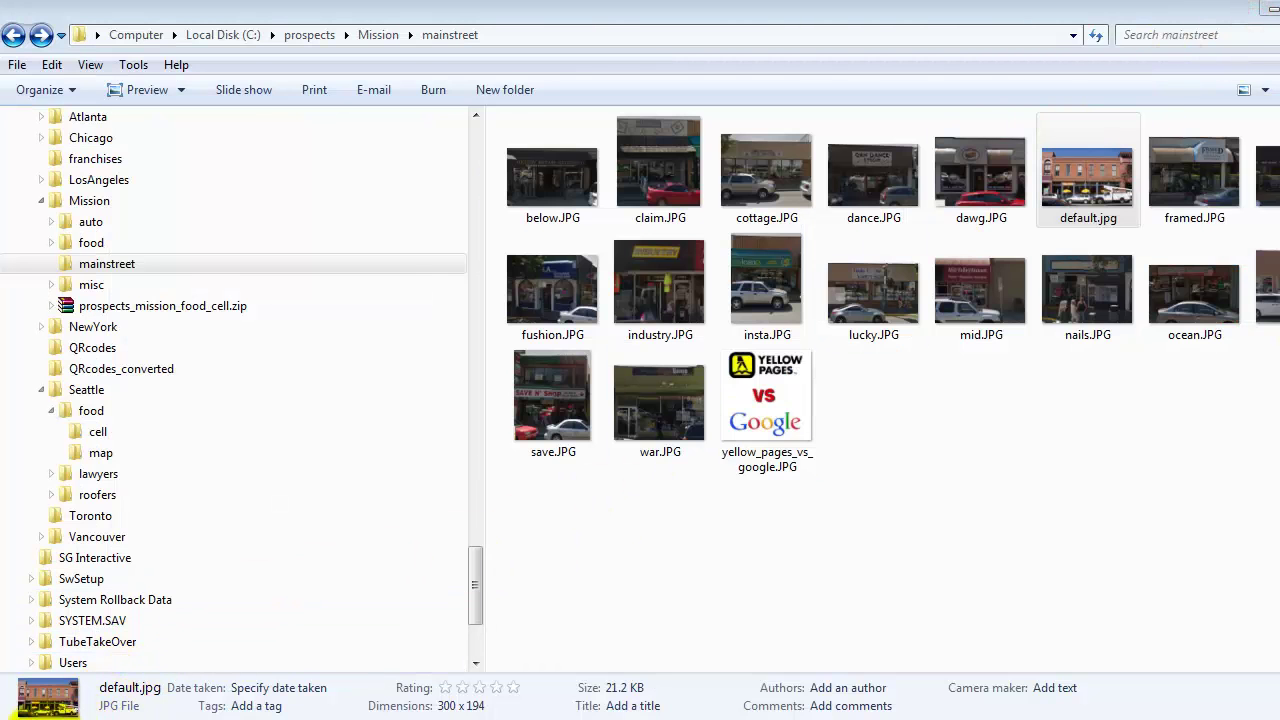
- Reopen Got Problems 3.docx in Word and allow its seattle_yellow_pages$ query to run
click(12, 712)
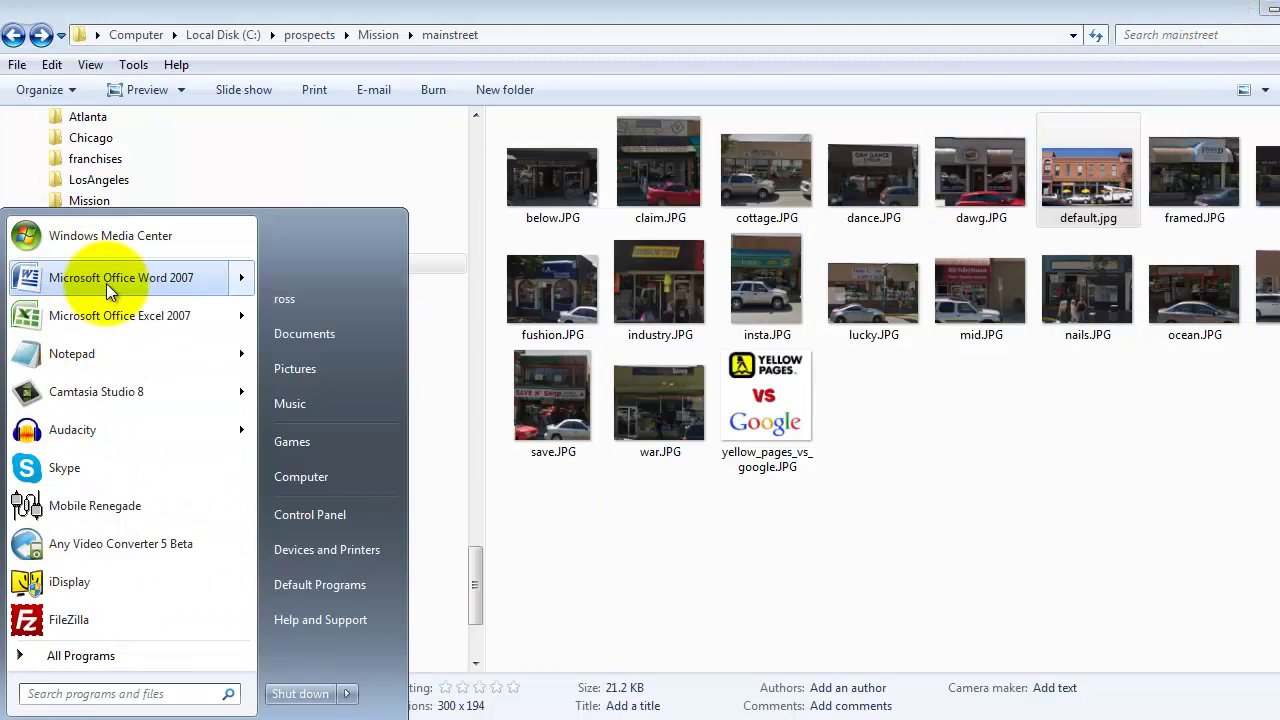
mouse_move(222, 284)
click(305, 251)
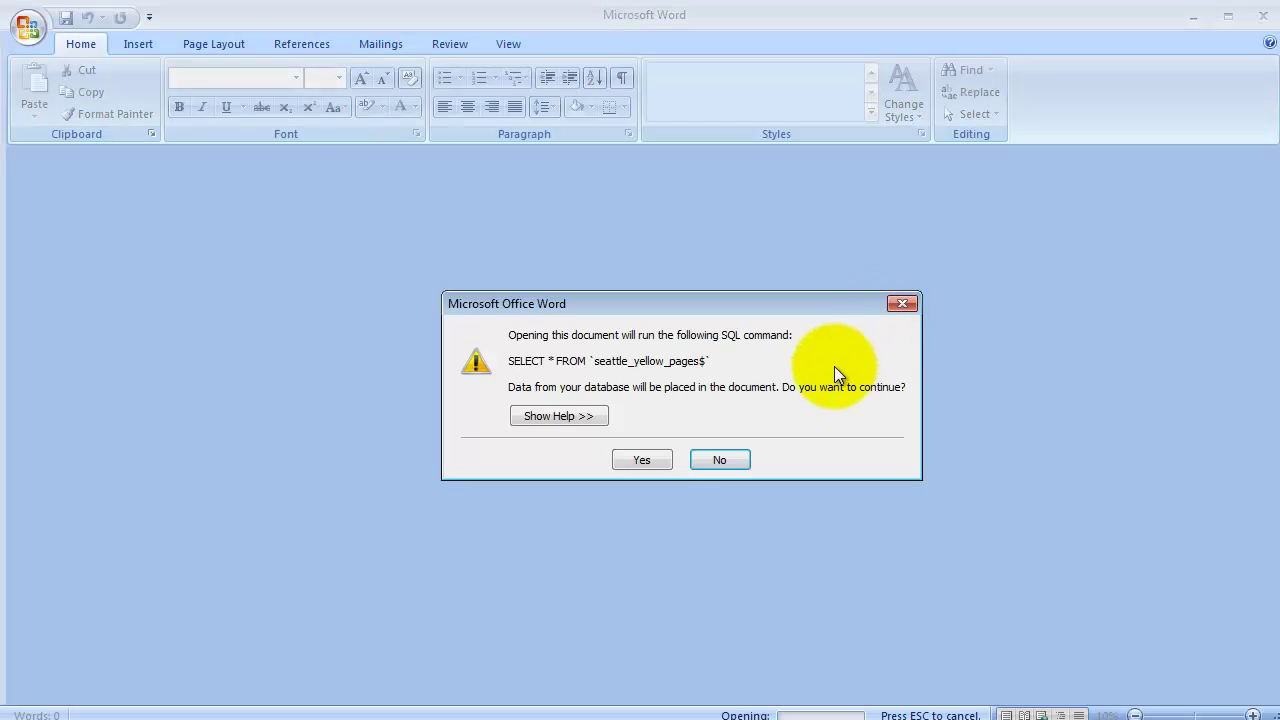
click(641, 460)
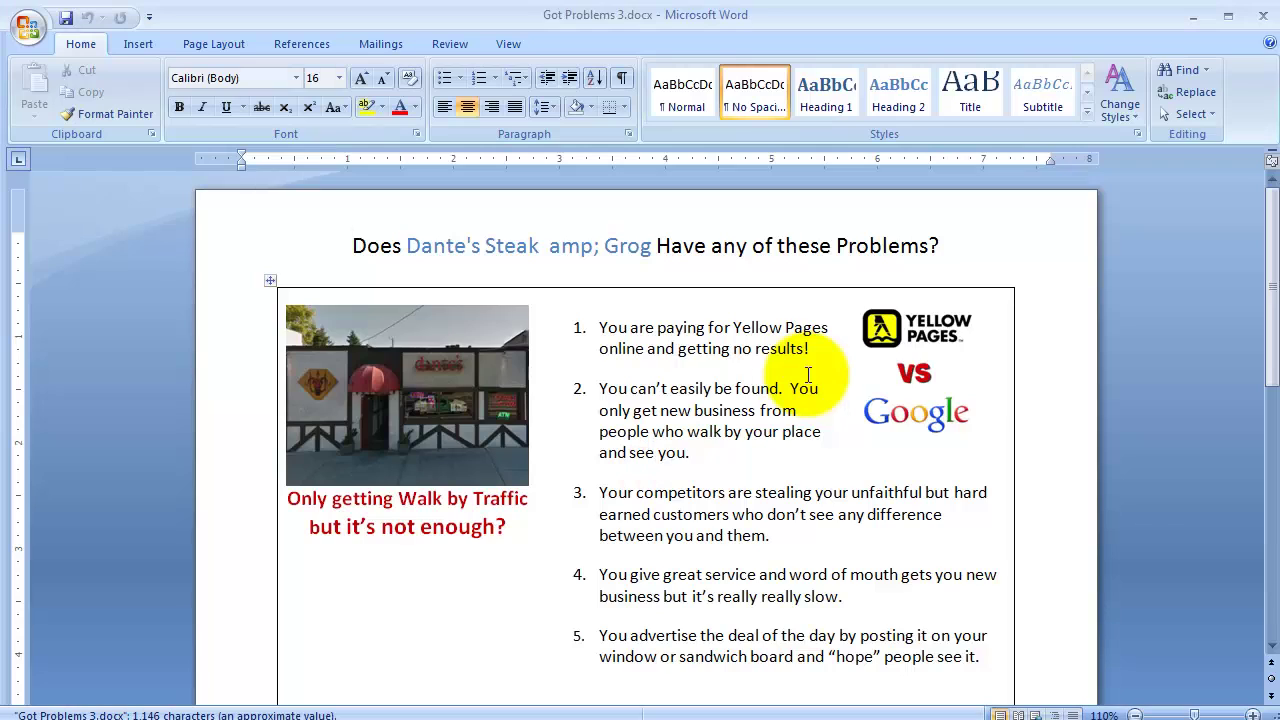
- Preview the merge from the first record through The Islander at record 58, checking every flyer's business name and picture
click(381, 44)
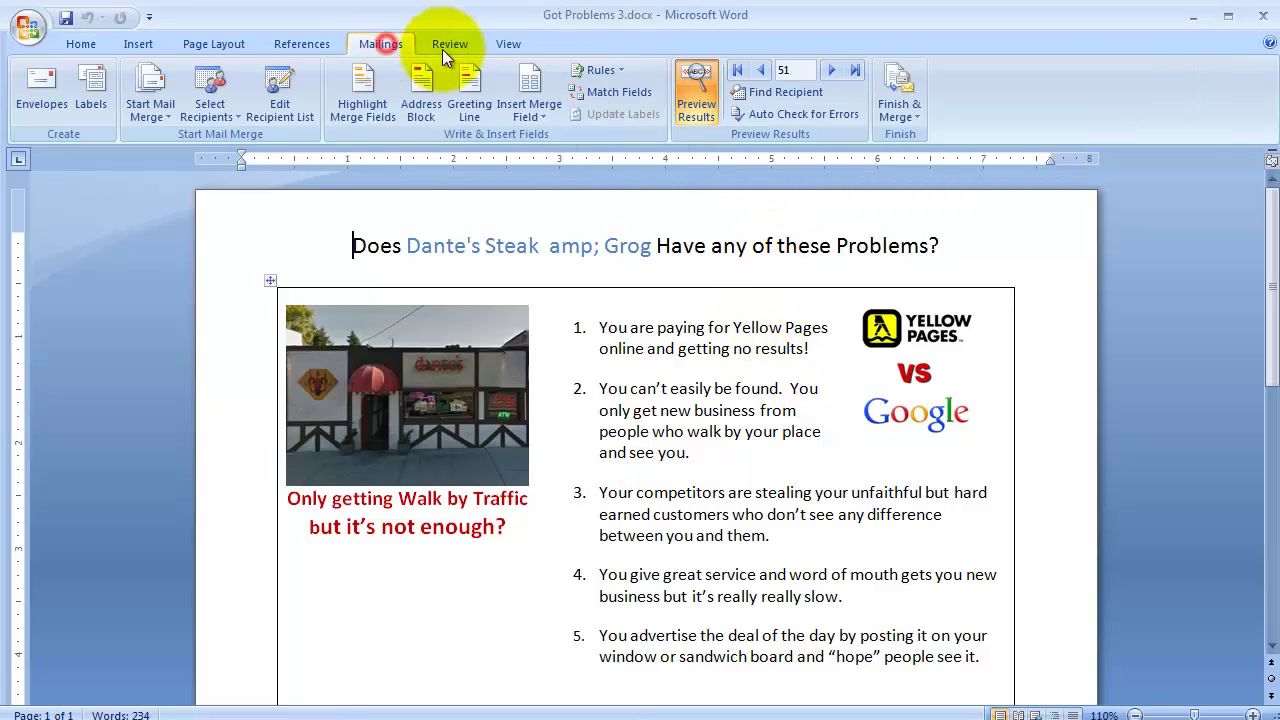
click(738, 71)
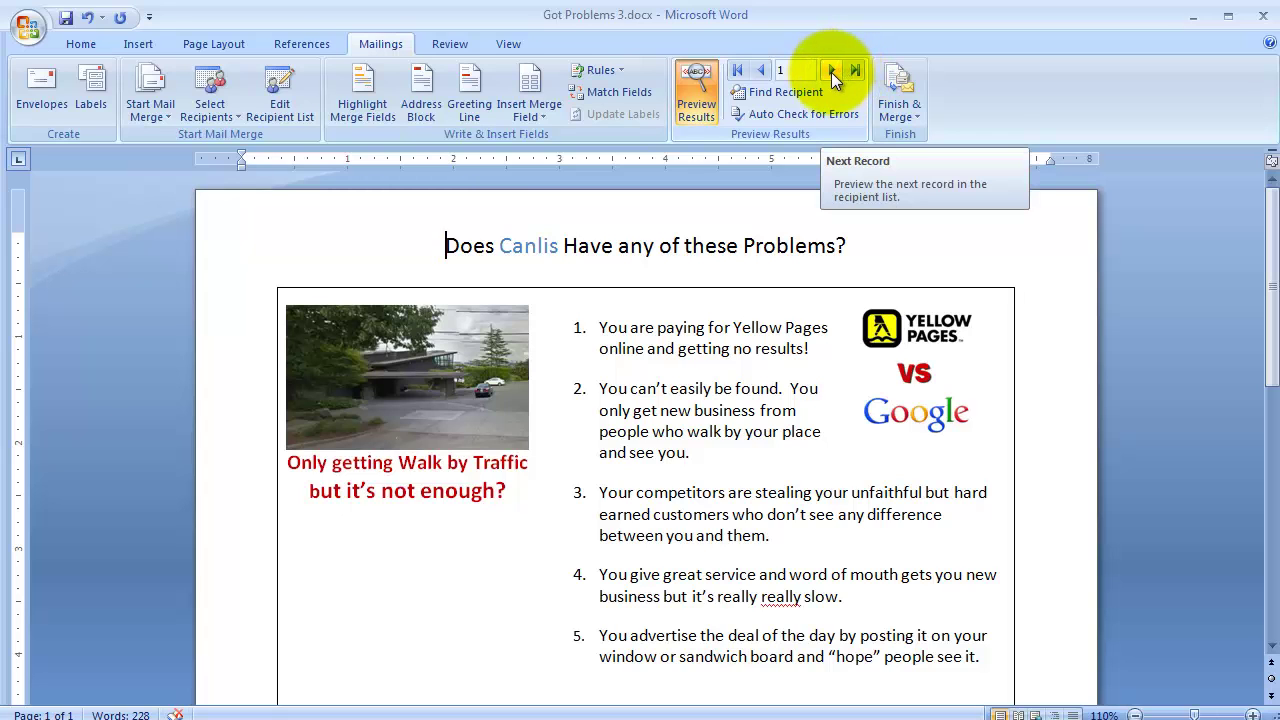
click(831, 71)
click(831, 71)
click(831, 71)
click(831, 71)
click(831, 71)
click(831, 71)
click(831, 71)
click(831, 71)
click(831, 71)
click(831, 71)
click(831, 71)
click(831, 71)
click(831, 71)
click(831, 71)
click(831, 71)
click(831, 71)
click(831, 71)
click(831, 71)
click(831, 71)
click(831, 71)
click(831, 71)
click(831, 71)
click(831, 71)
click(831, 71)
click(831, 71)
click(831, 71)
click(831, 71)
click(831, 71)
click(831, 71)
click(831, 71)
click(831, 71)
click(831, 71)
click(831, 71)
click(831, 71)
click(831, 71)
click(831, 71)
click(831, 71)
click(831, 71)
click(831, 71)
click(831, 71)
click(831, 71)
click(831, 71)
click(831, 71)
click(831, 71)
click(831, 71)
click(831, 71)
click(831, 71)
click(831, 71)
click(831, 71)
click(831, 71)
click(831, 71)
click(831, 71)
click(831, 71)
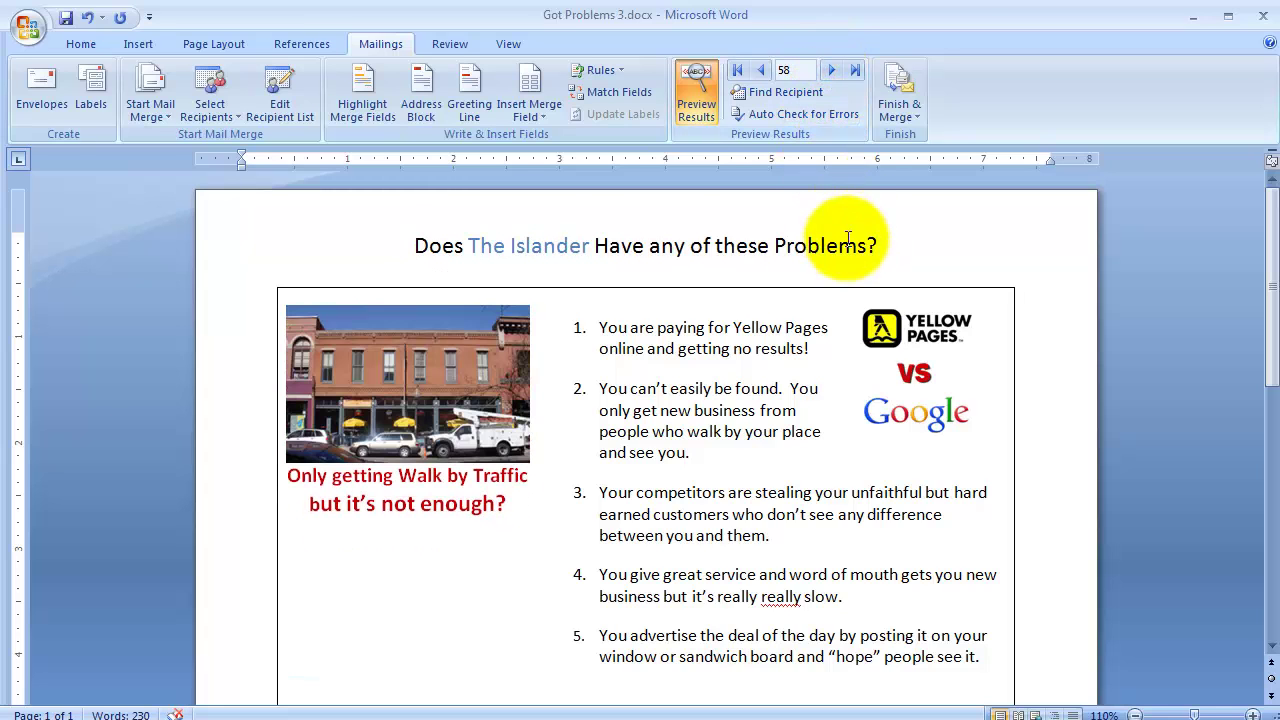
- Examine the business name and picture on the phone mockup in the lower half of The Islander's flyer
scroll(862, 244, down, 5)
scroll(862, 244, down, 6)
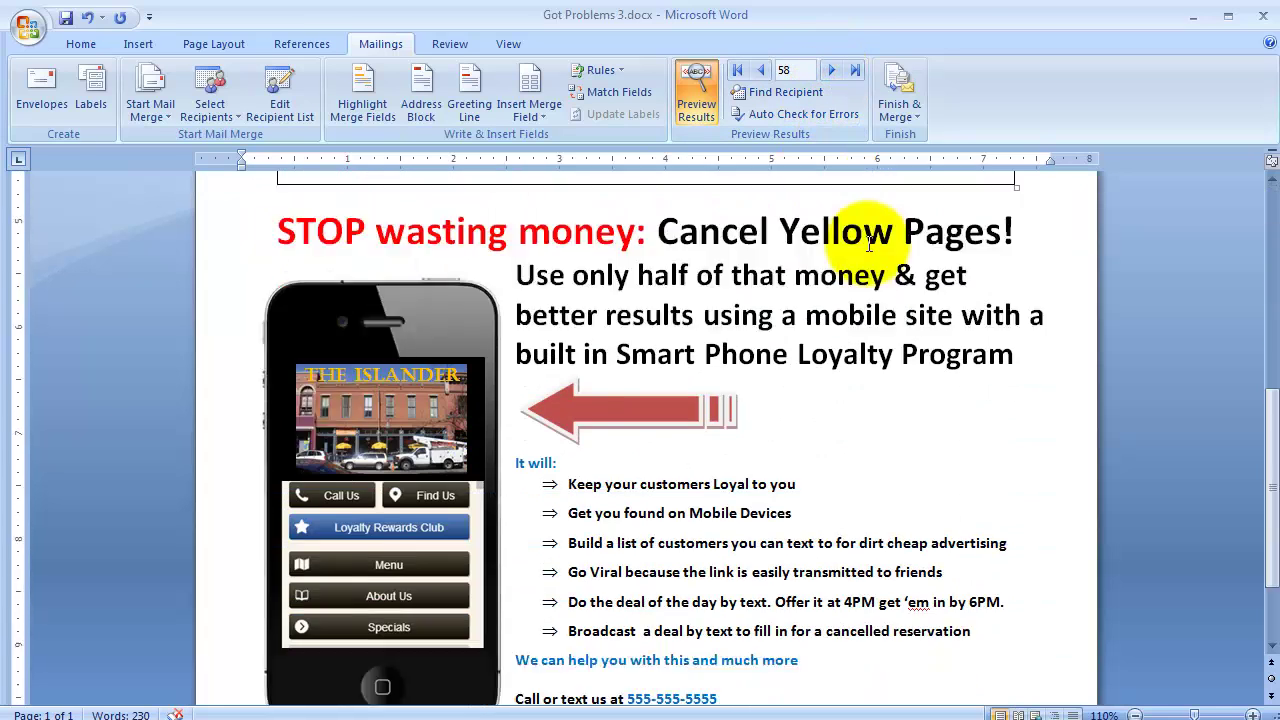
scroll(851, 212, up, 3)
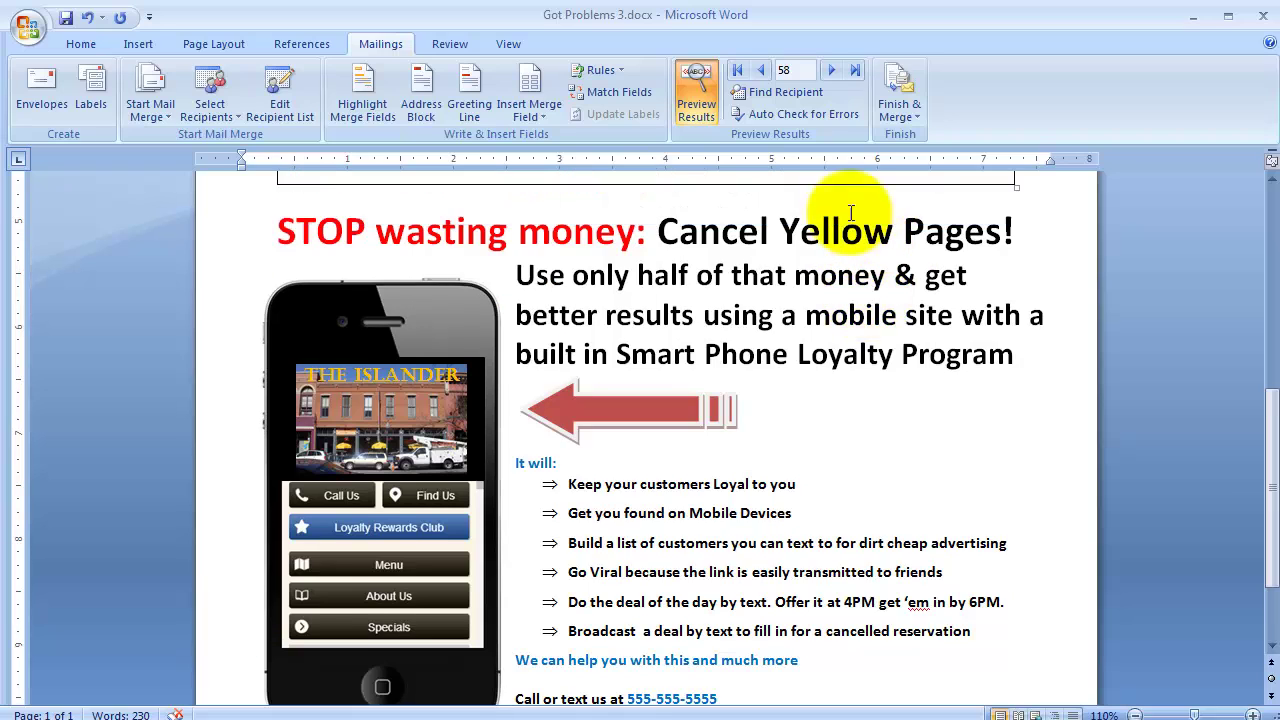
- Preview the merge backwards from record 58 to the first record, checking each flyer's business name and picture
click(761, 72)
click(832, 71)
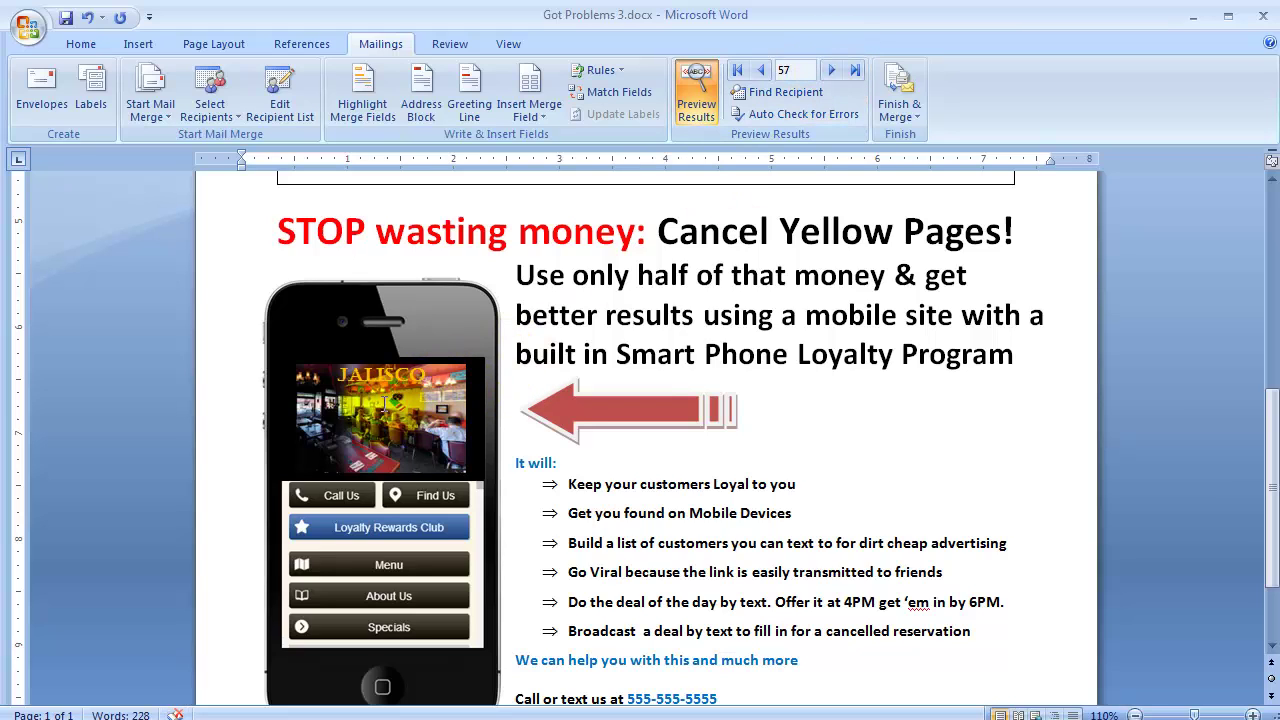
click(762, 68)
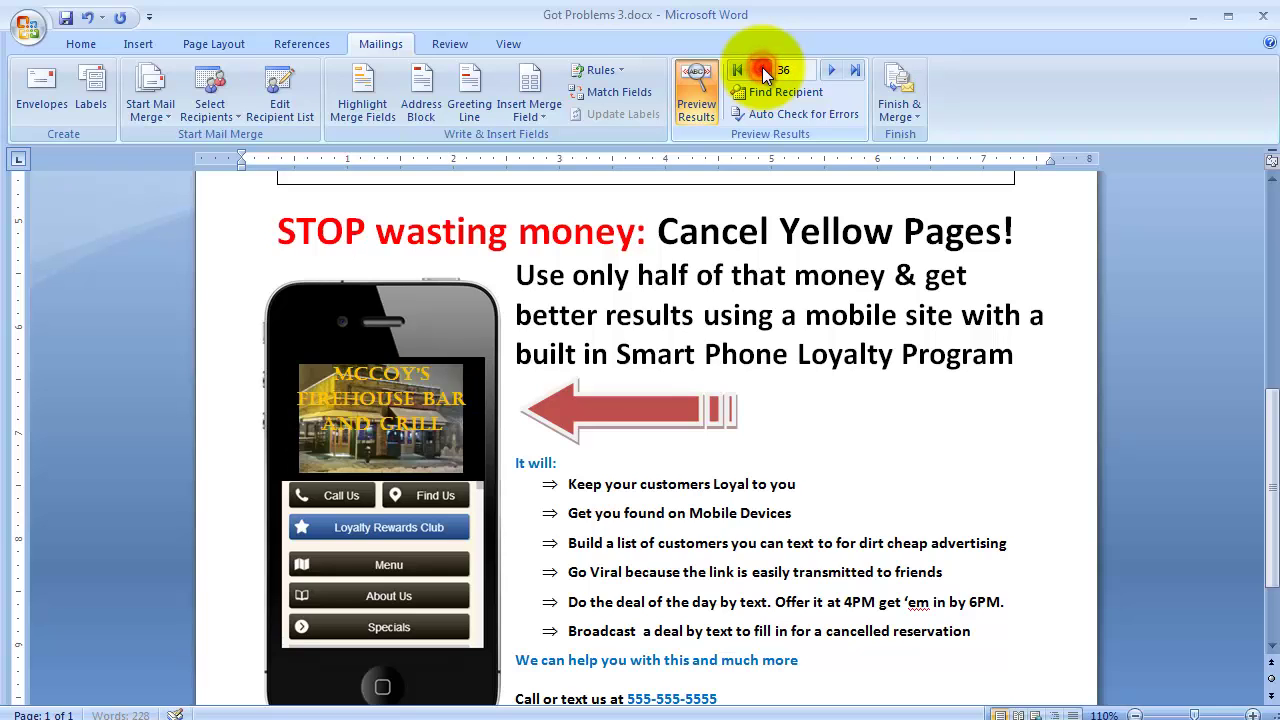
click(762, 70)
click(762, 70)
click(762, 70)
click(762, 70)
click(762, 70)
click(762, 70)
click(762, 70)
click(762, 70)
click(762, 70)
click(762, 70)
click(762, 70)
click(762, 70)
click(762, 70)
click(762, 70)
click(762, 70)
click(762, 70)
click(762, 70)
click(762, 70)
click(762, 70)
click(762, 70)
click(762, 70)
click(762, 70)
click(762, 70)
click(762, 70)
click(762, 70)
click(762, 70)
click(762, 70)
click(762, 70)
click(762, 70)
click(762, 70)
click(762, 70)
click(762, 70)
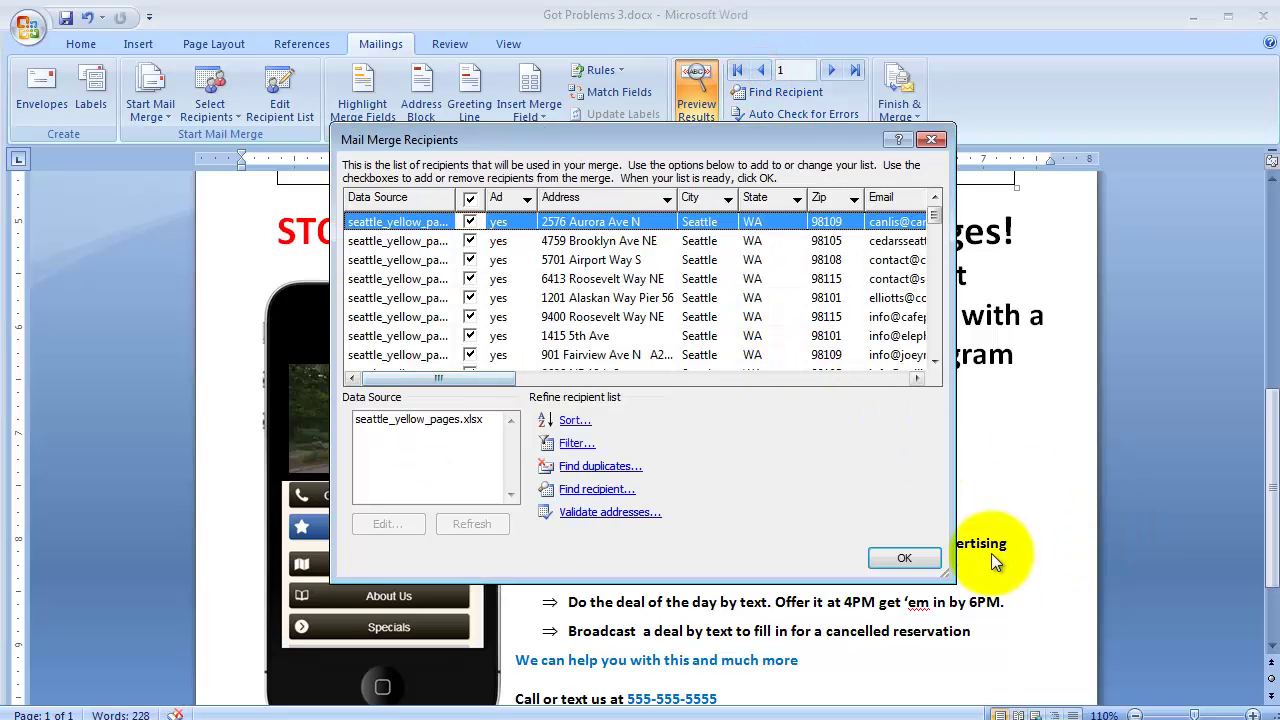
click(910, 556)
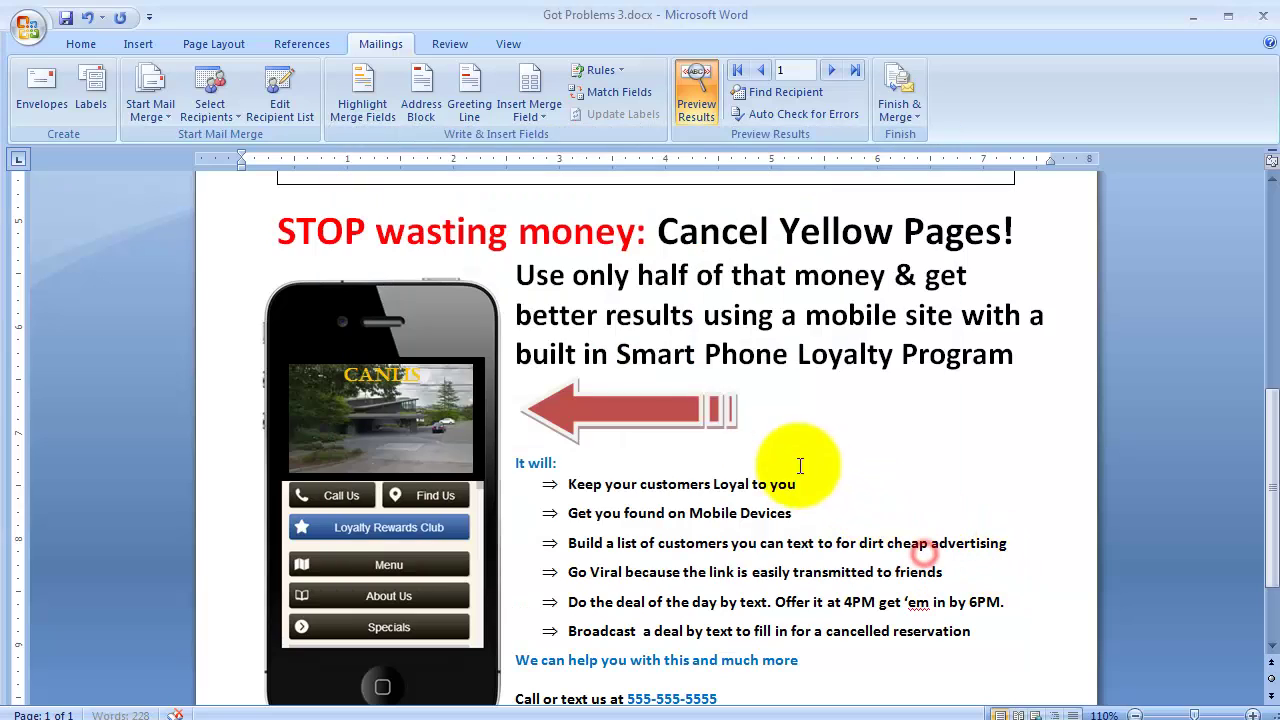
- Reopen the mail merge recipient list and move the YP flyer column ahead of the Ad column
click(285, 94)
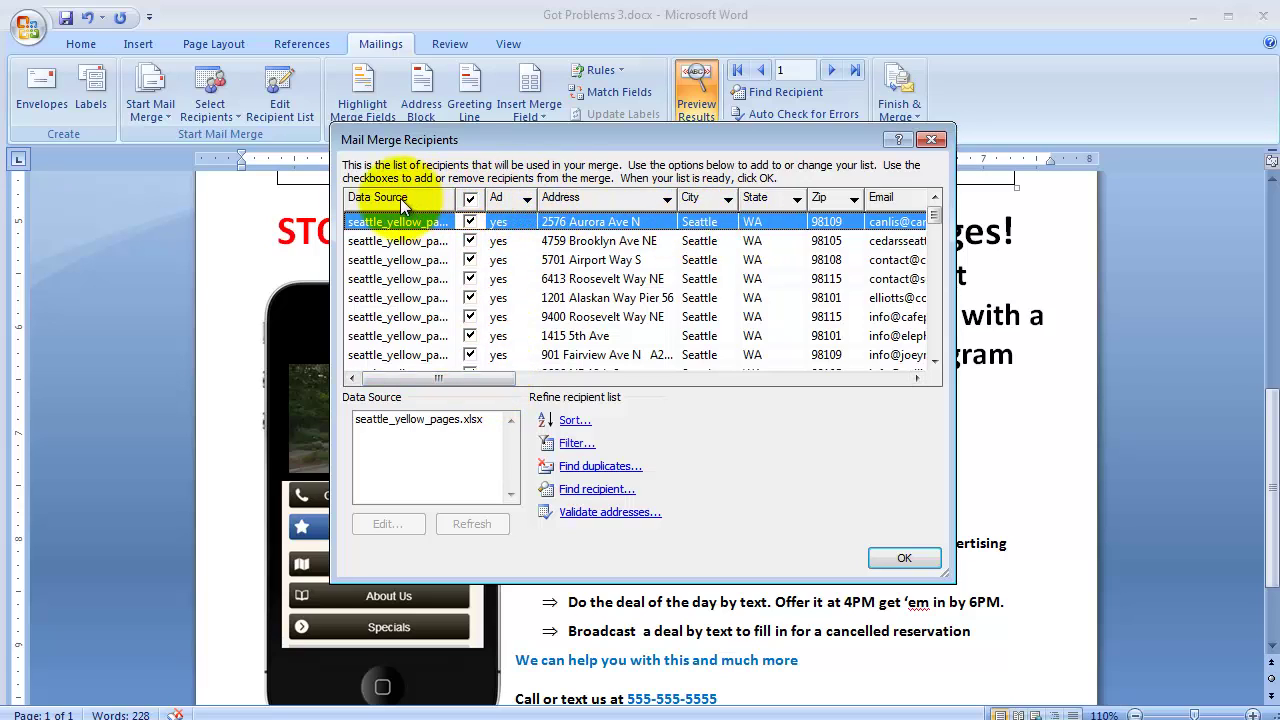
drag(444, 378, 604, 388)
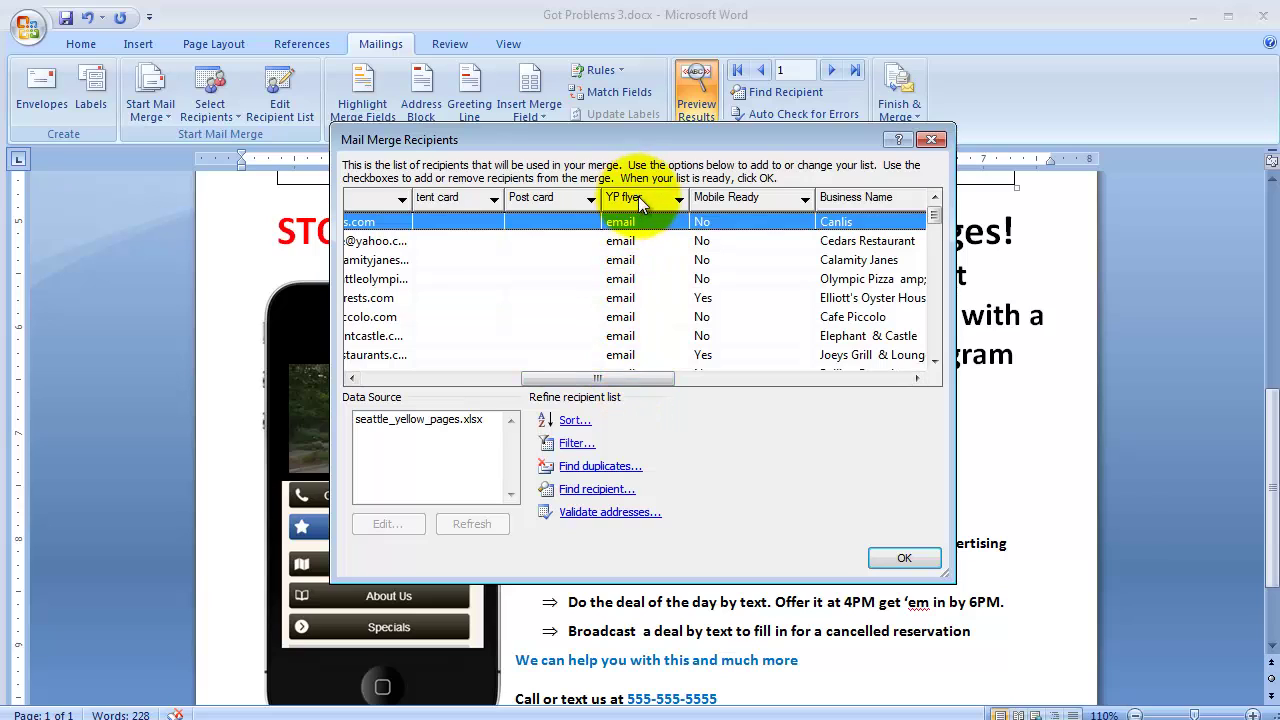
drag(639, 196, 371, 211)
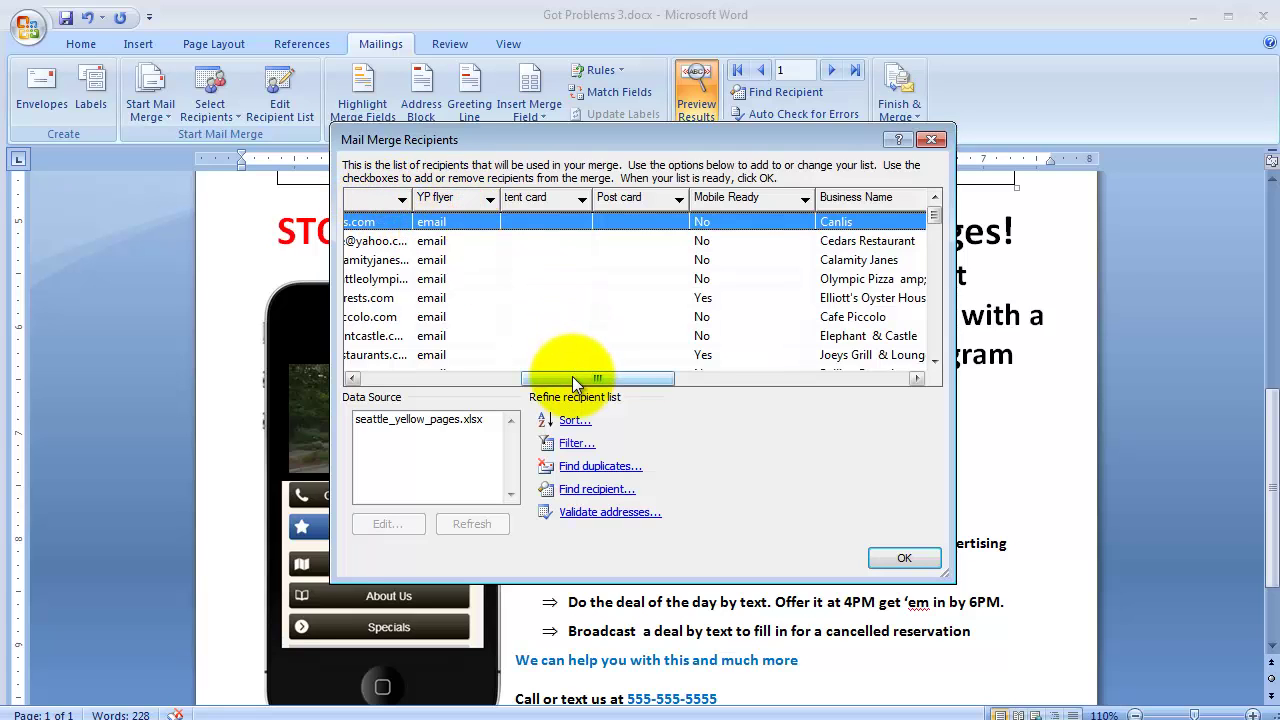
drag(572, 376, 466, 371)
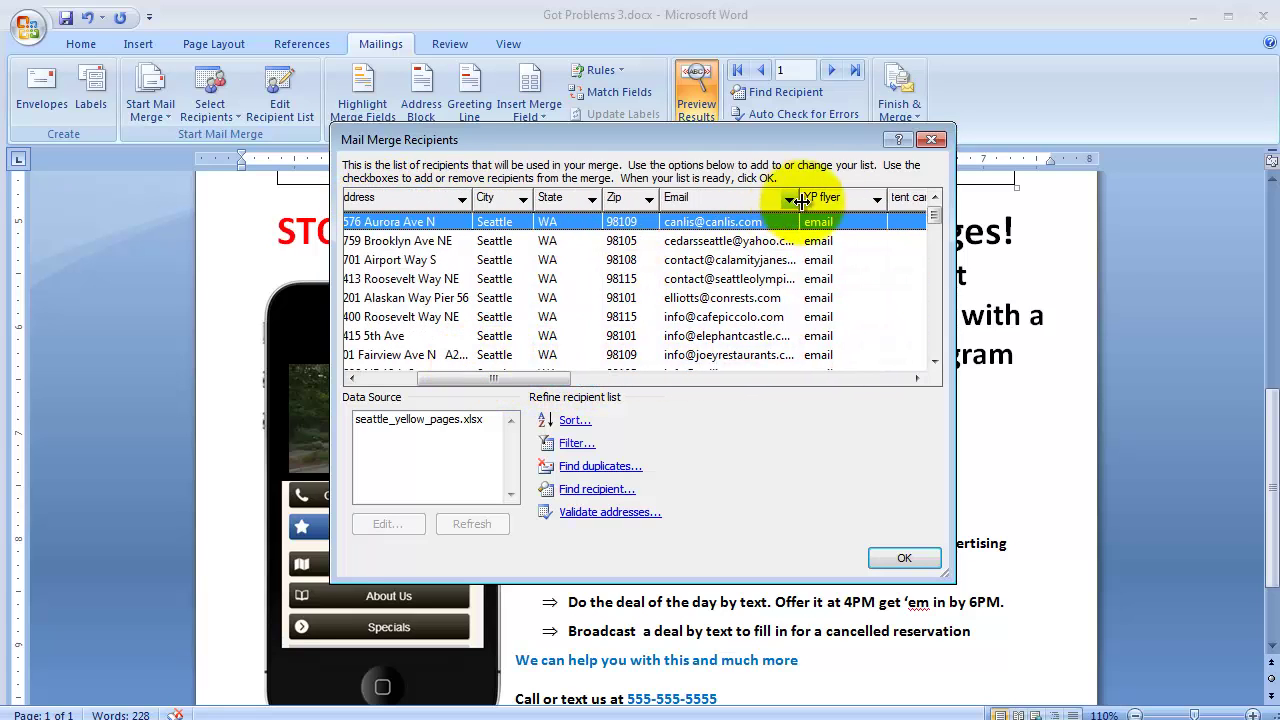
mouse_move(822, 205)
mouse_down()
mouse_move(837, 206)
mouse_move(415, 182)
mouse_move(398, 195)
mouse_up()
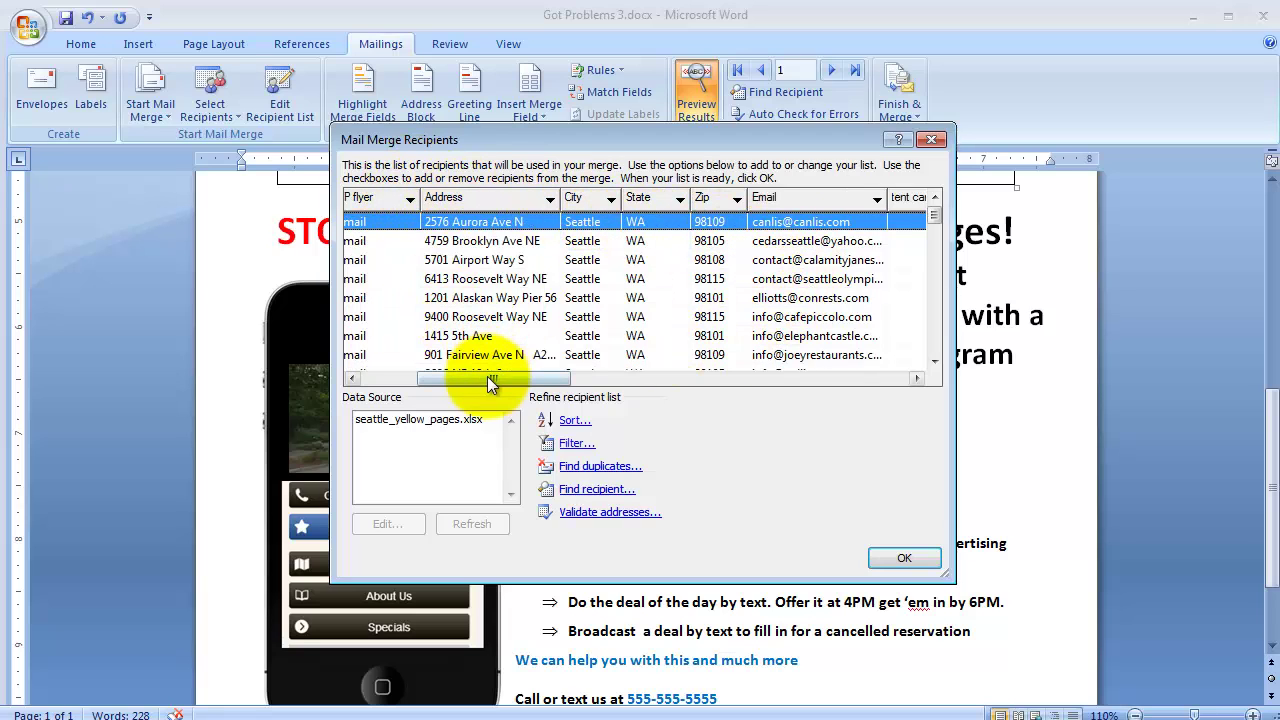
drag(487, 376, 424, 370)
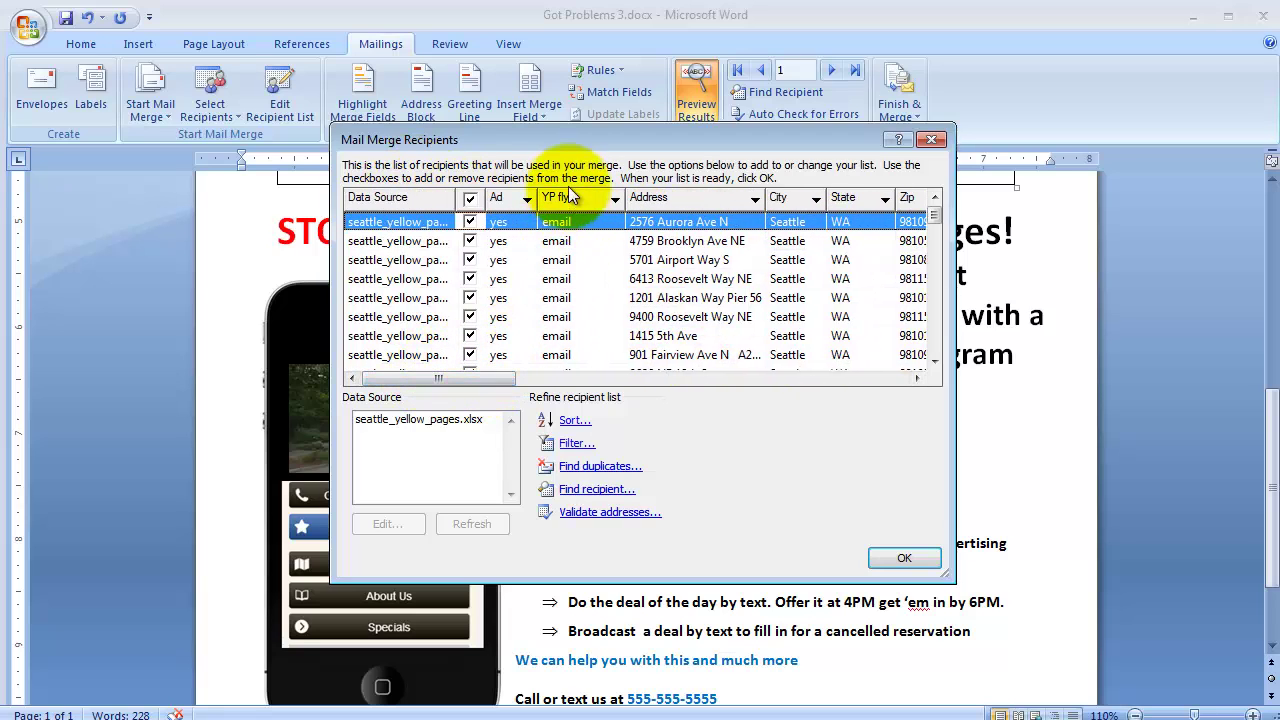
drag(568, 193, 484, 193)
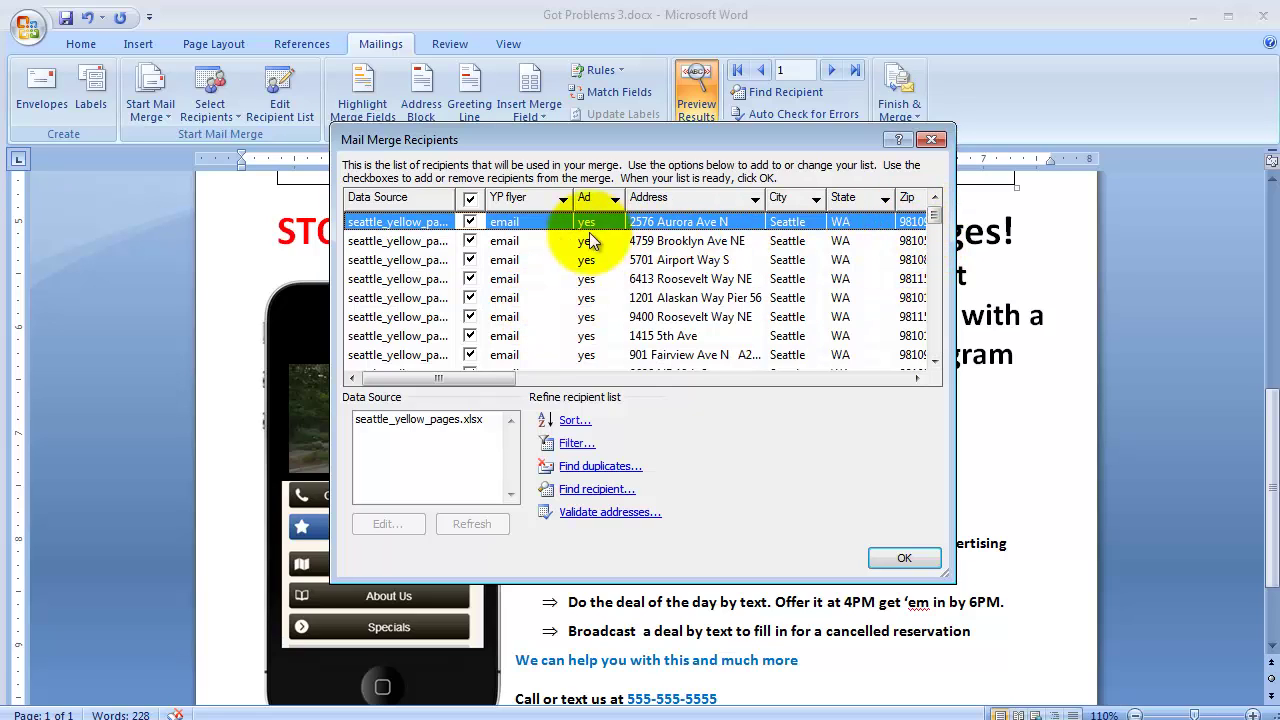
click(472, 201)
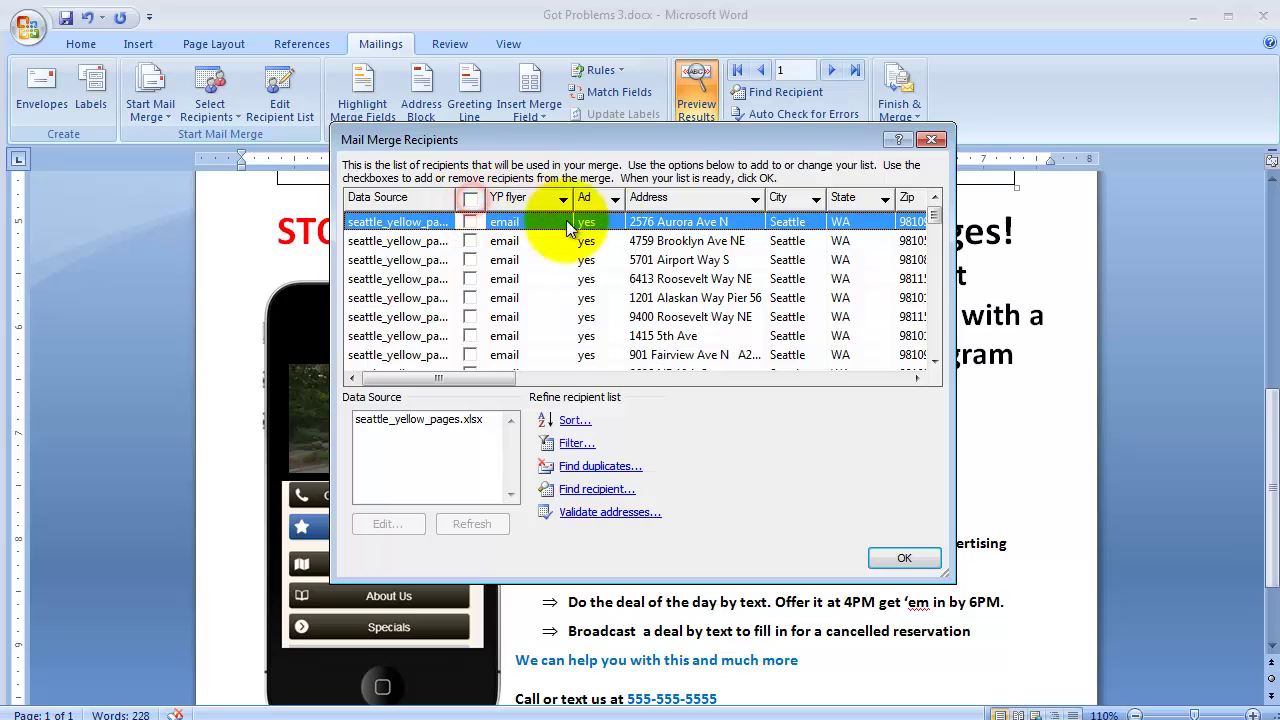
click(469, 221)
click(470, 240)
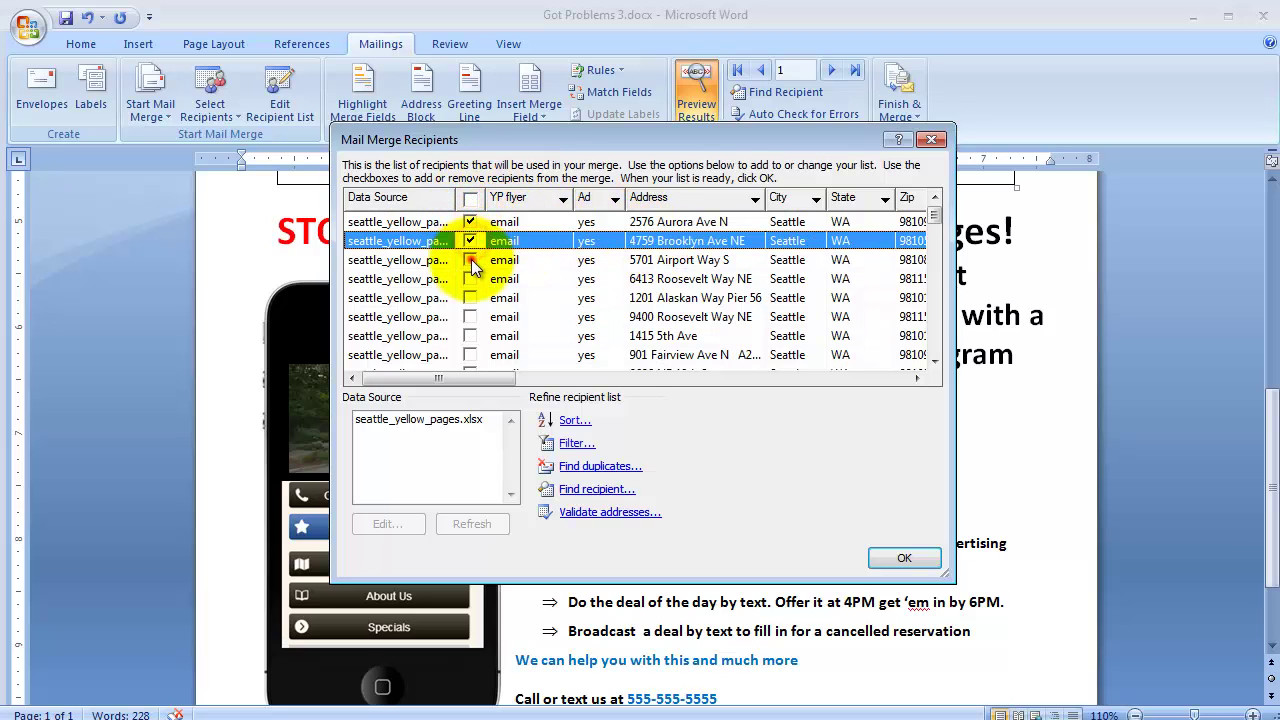
click(470, 259)
click(470, 278)
click(470, 297)
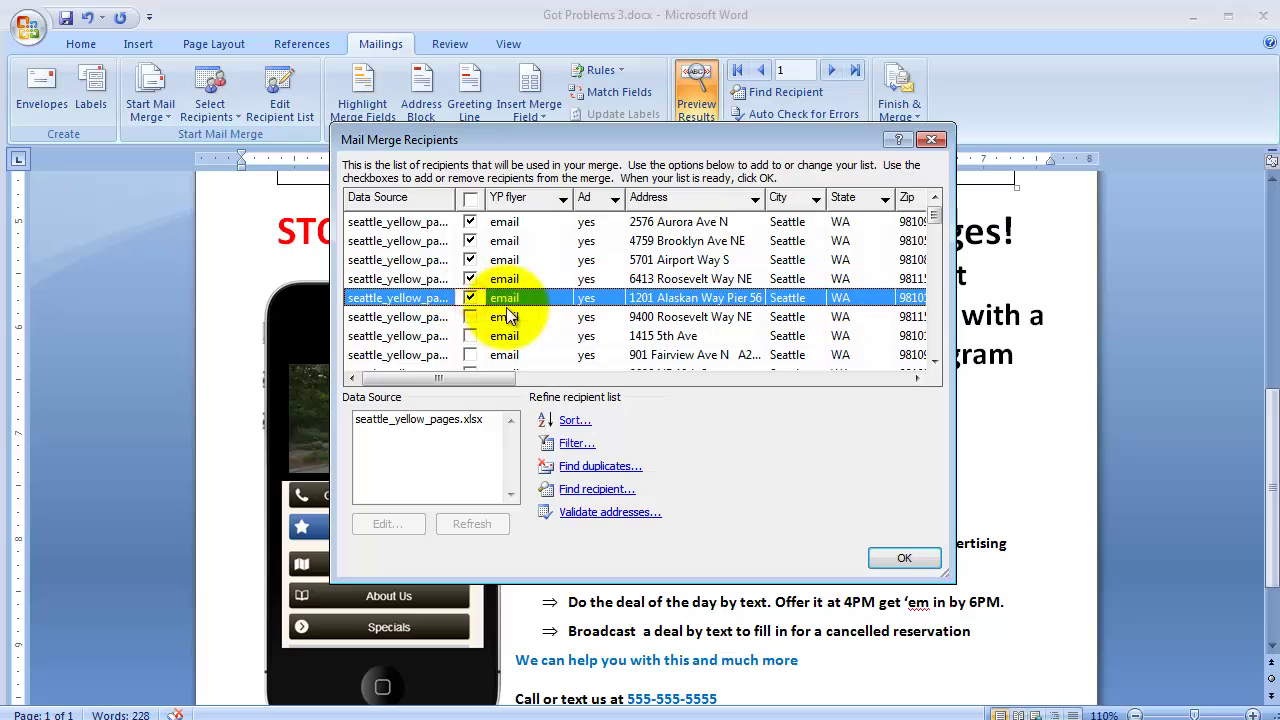
scroll(508, 314, down, 1)
click(470, 259)
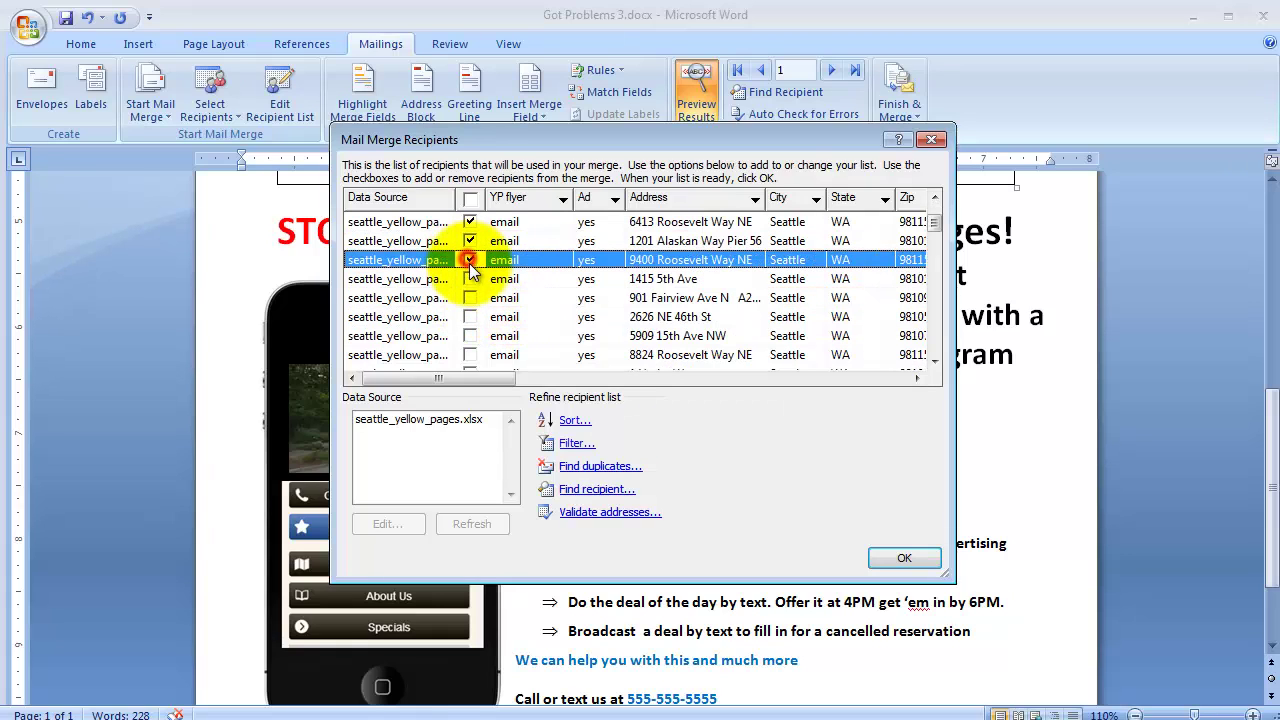
click(470, 278)
click(470, 297)
click(470, 316)
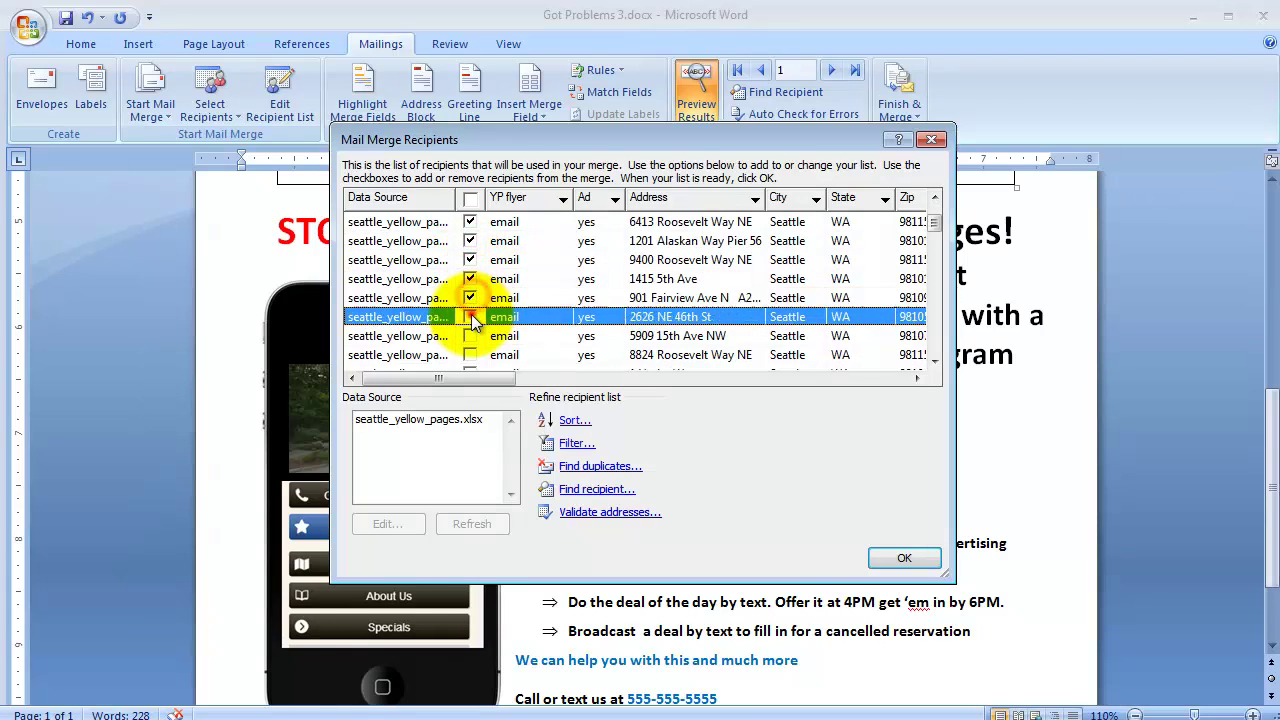
- Check the business names and email2 entries of the selected recipients, then accept the recipient list
drag(478, 379, 761, 410)
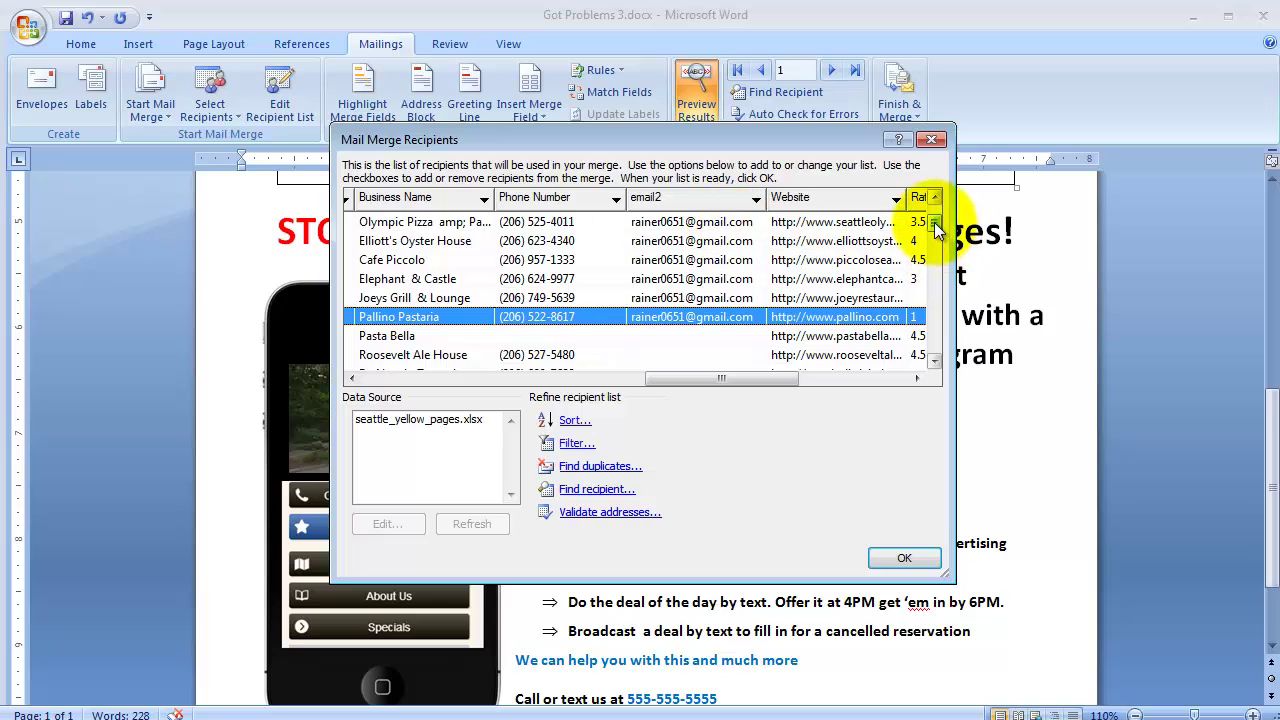
drag(939, 227, 939, 221)
drag(738, 377, 435, 380)
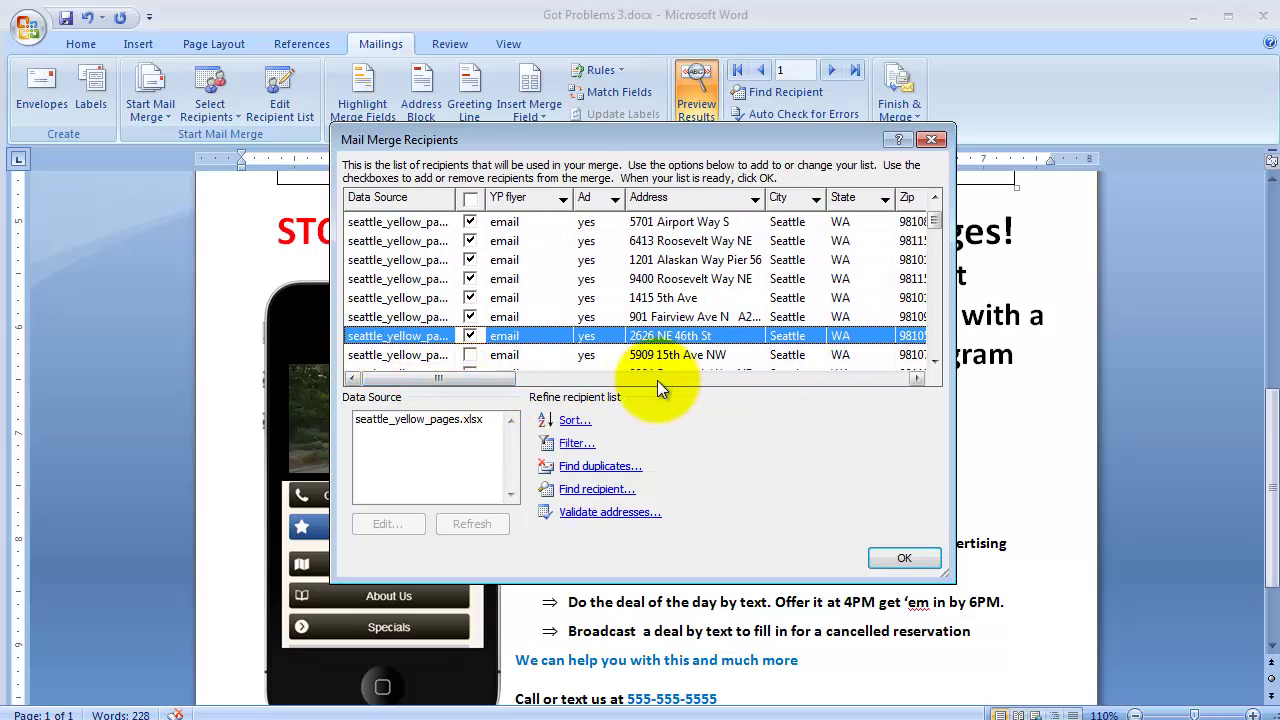
click(906, 557)
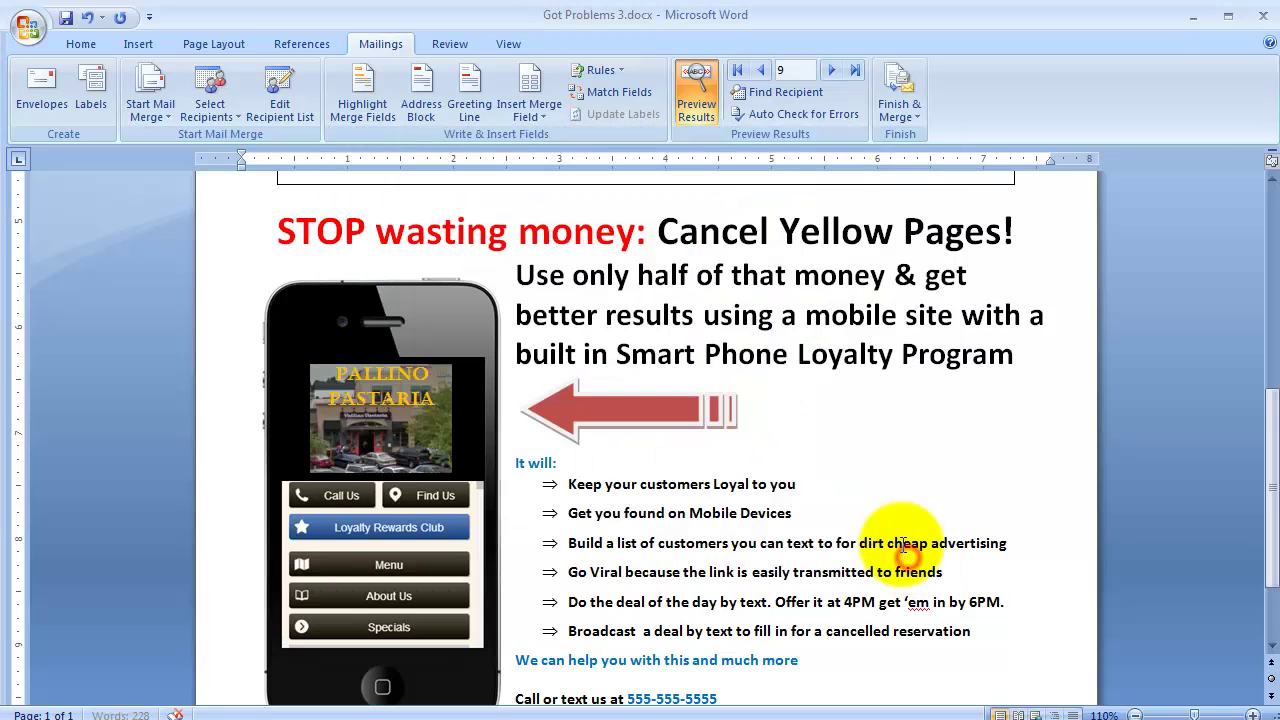
- Preview the selected flyers from the first record through Pallino Pastaria at record 9
click(737, 70)
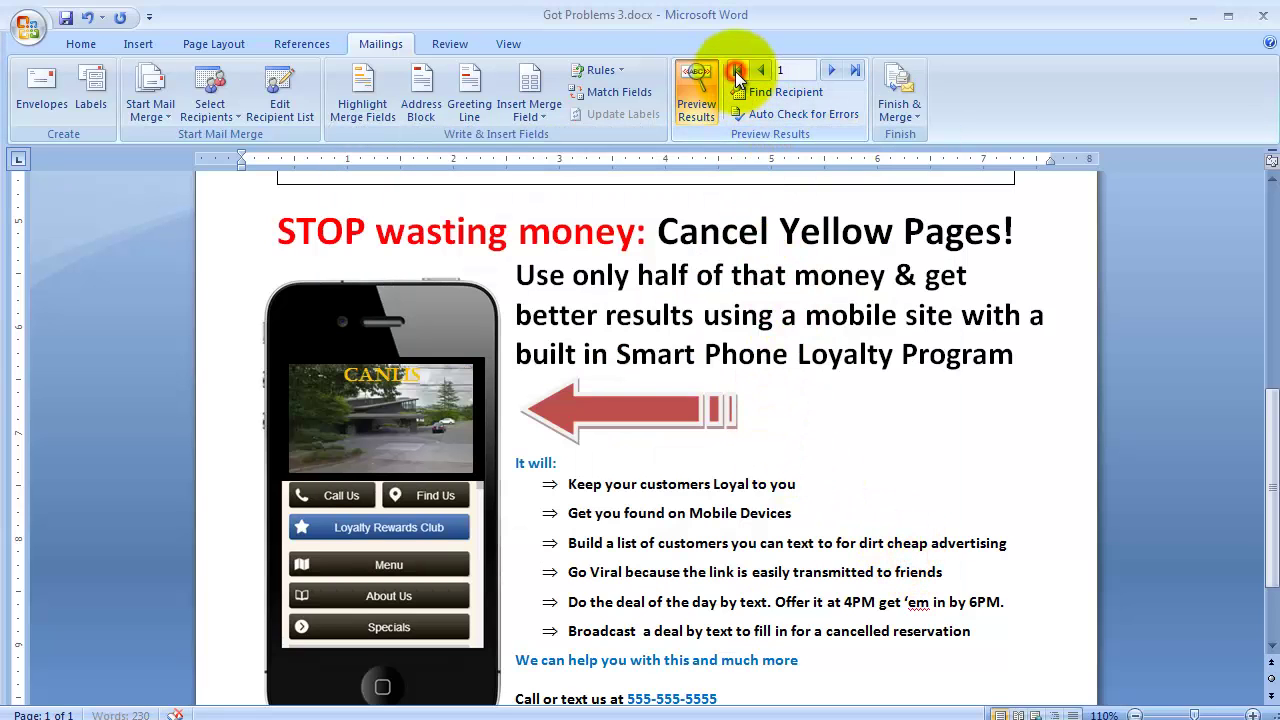
click(835, 70)
click(835, 70)
click(835, 70)
click(835, 70)
click(835, 70)
click(835, 70)
click(835, 70)
click(835, 70)
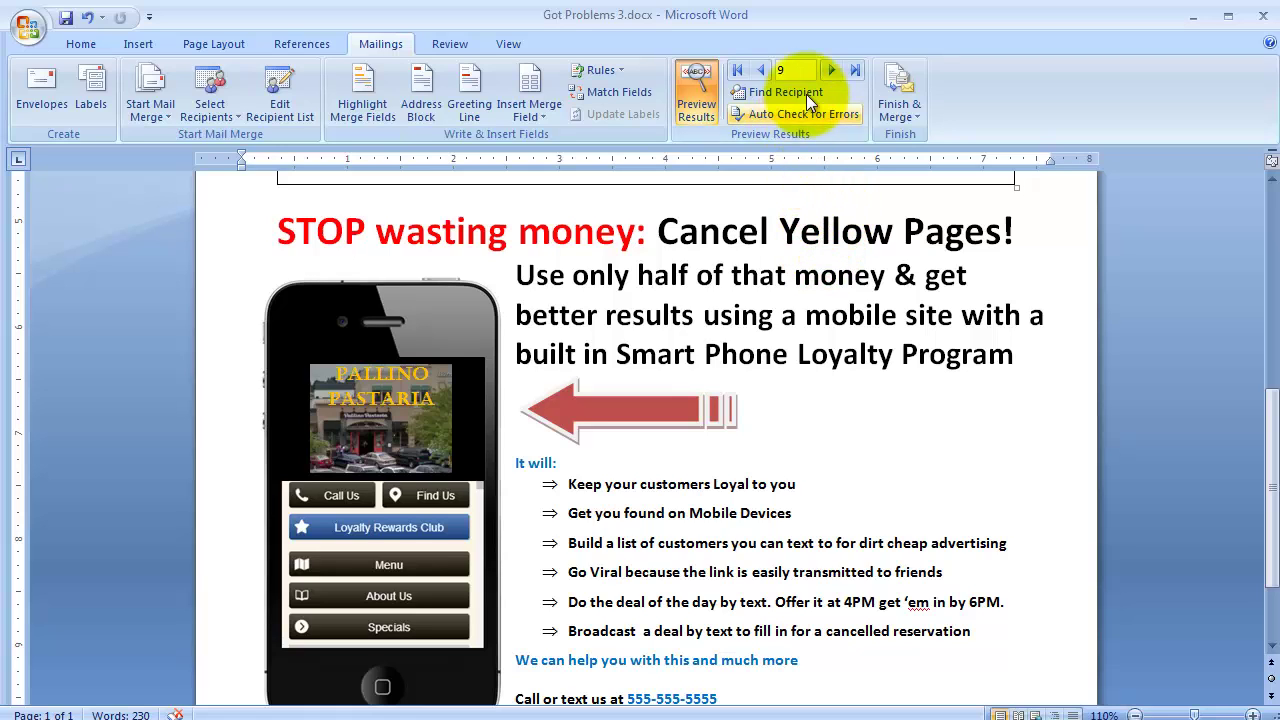
- Review the checked entries in the mail merge recipient list from the first row, then close it
click(299, 95)
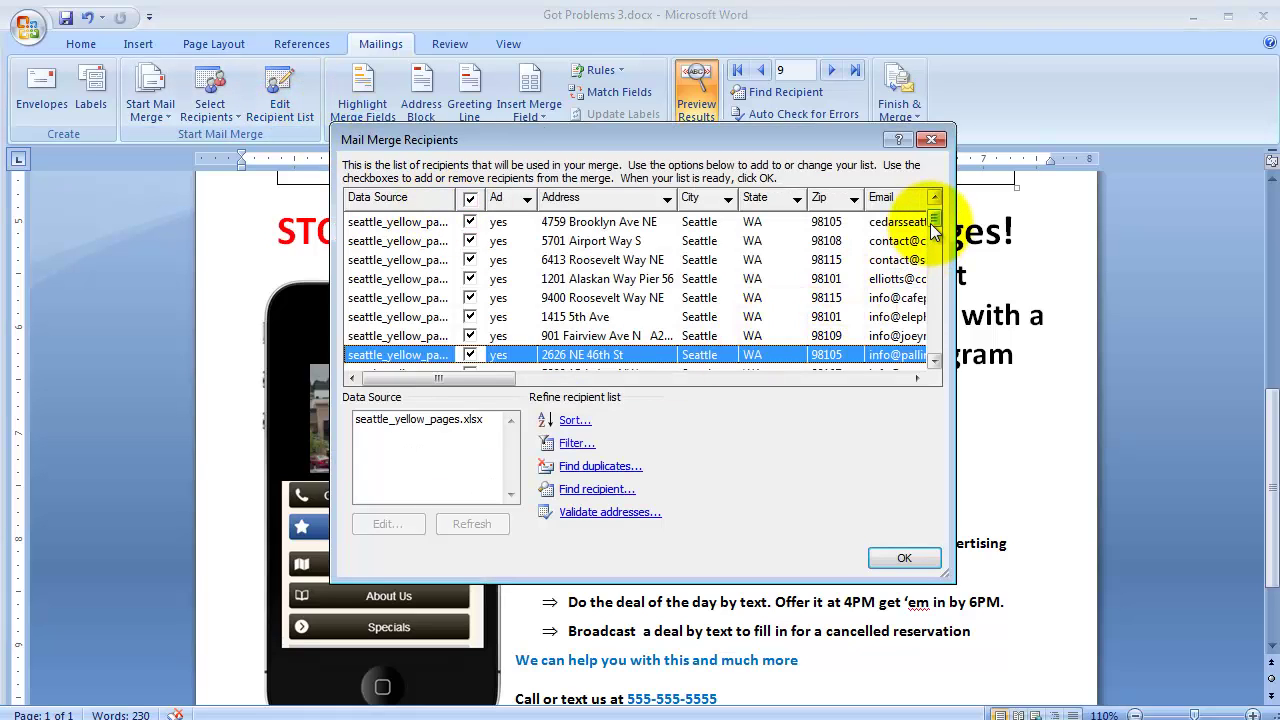
mouse_move(933, 230)
mouse_down()
mouse_move(933, 241)
mouse_move(933, 212)
mouse_up()
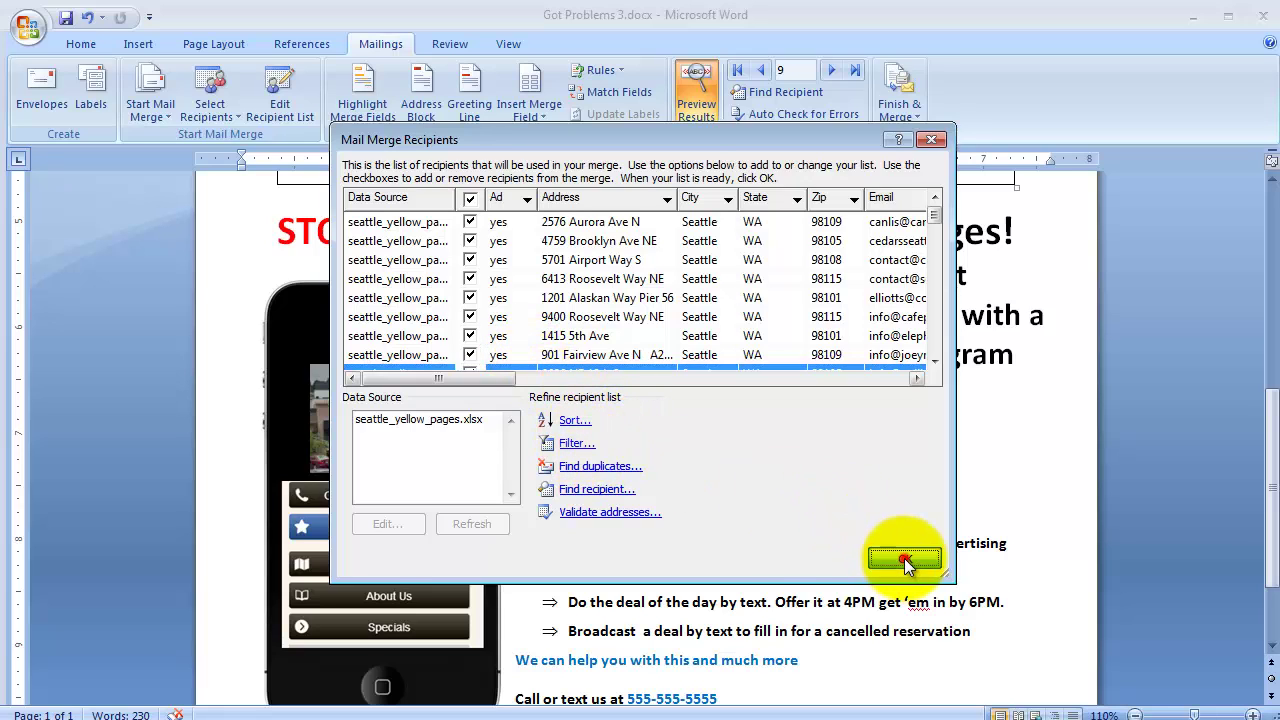
click(904, 558)
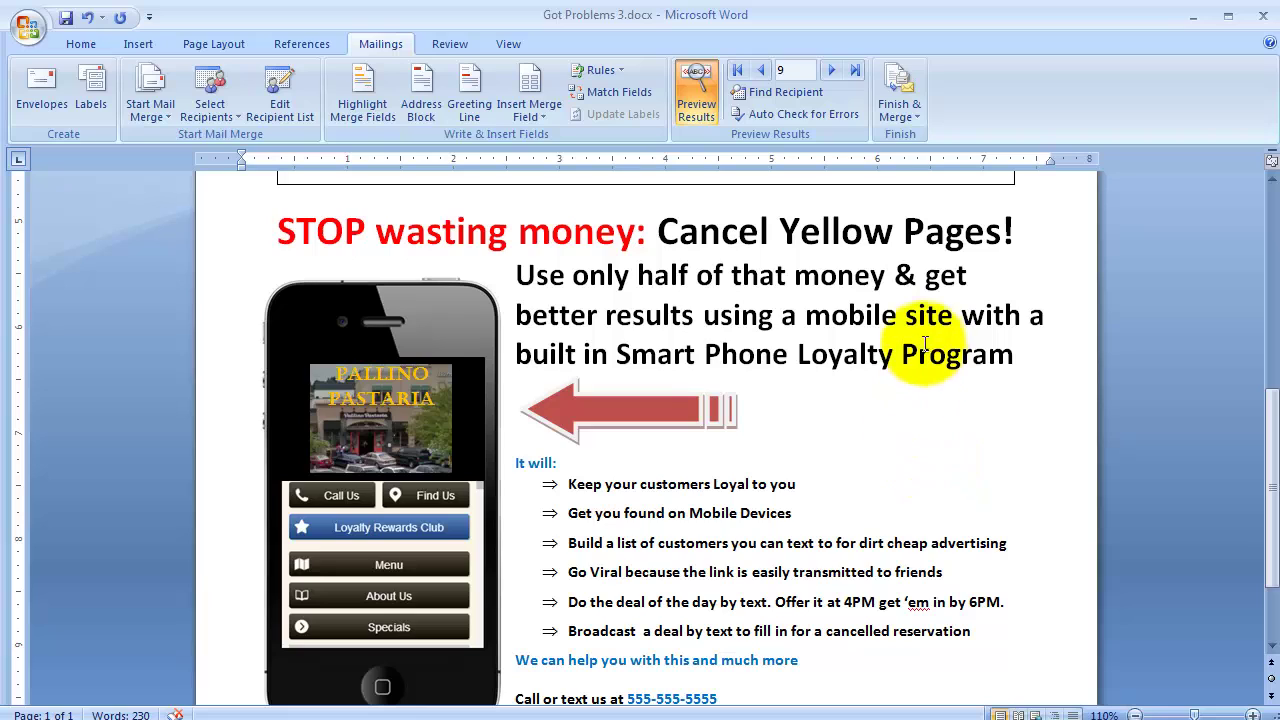
- Start merging the flyers to e-mail messages, using email2 as the recipient address field
click(886, 94)
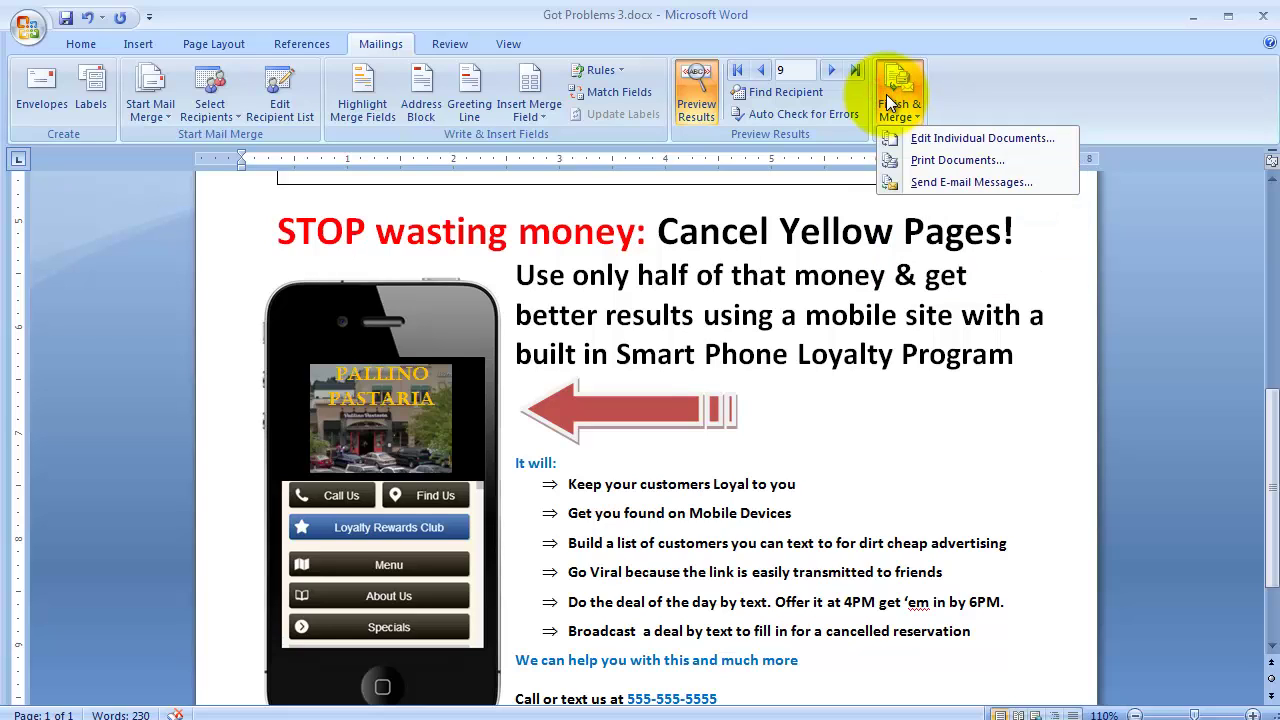
click(940, 181)
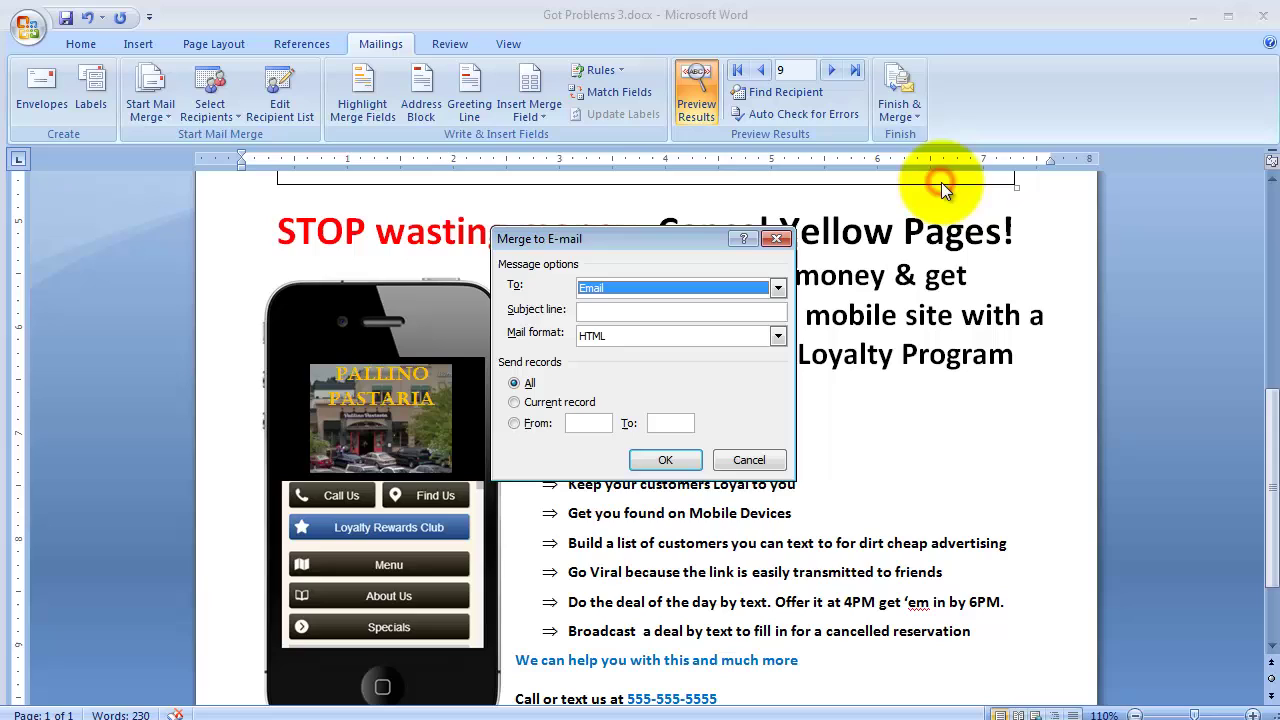
click(778, 289)
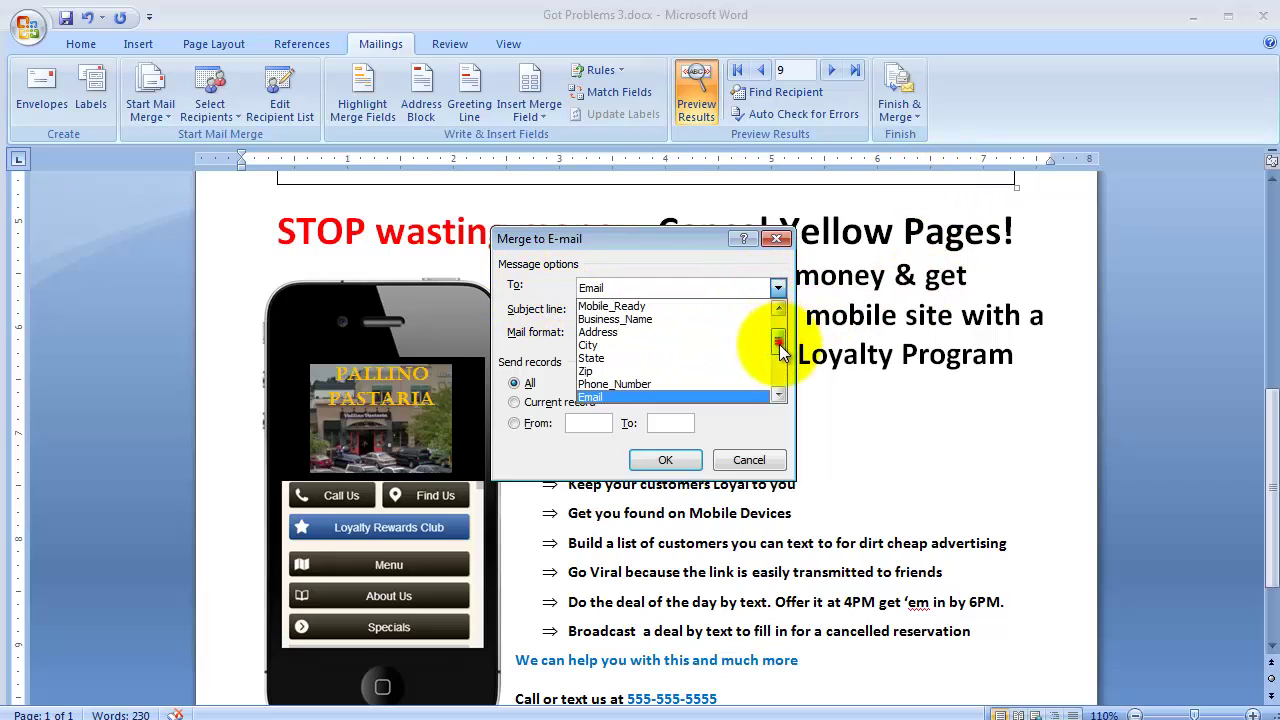
drag(779, 346, 777, 350)
click(597, 357)
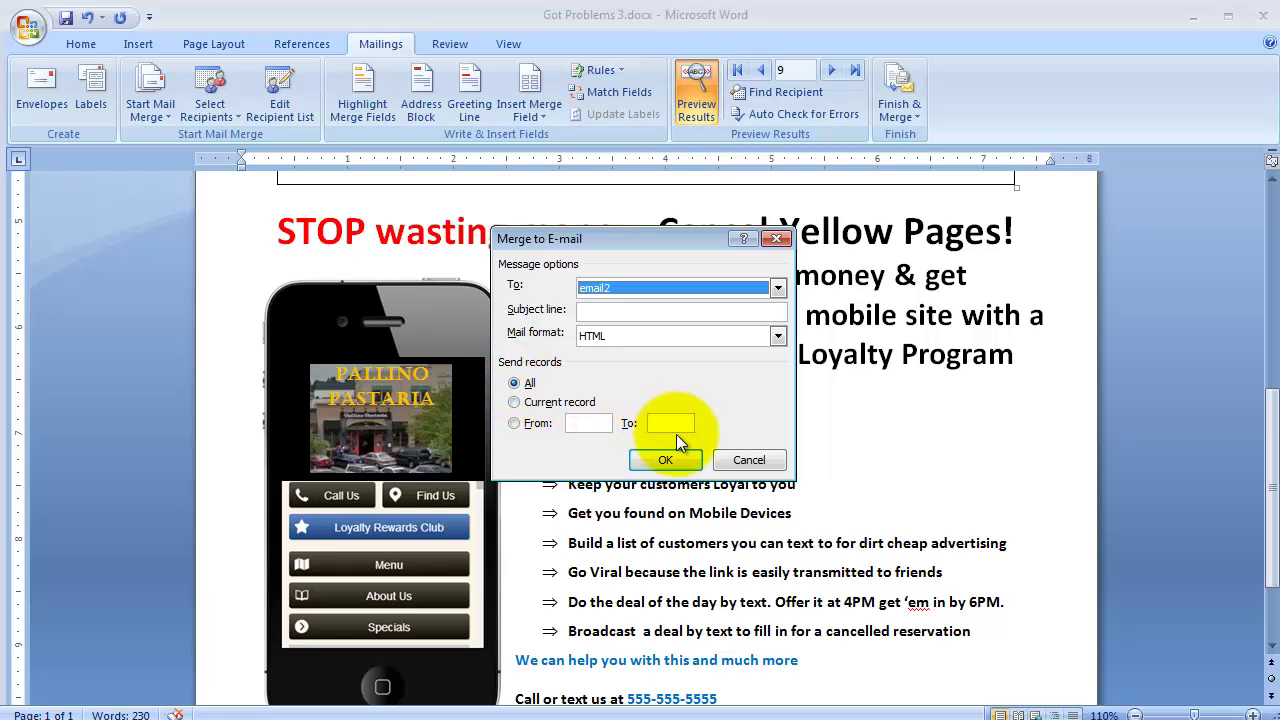
- Set the subject line to "STOP don't pay for Yellow Pages", keep the HTML mail format, and send all records
click(622, 312)
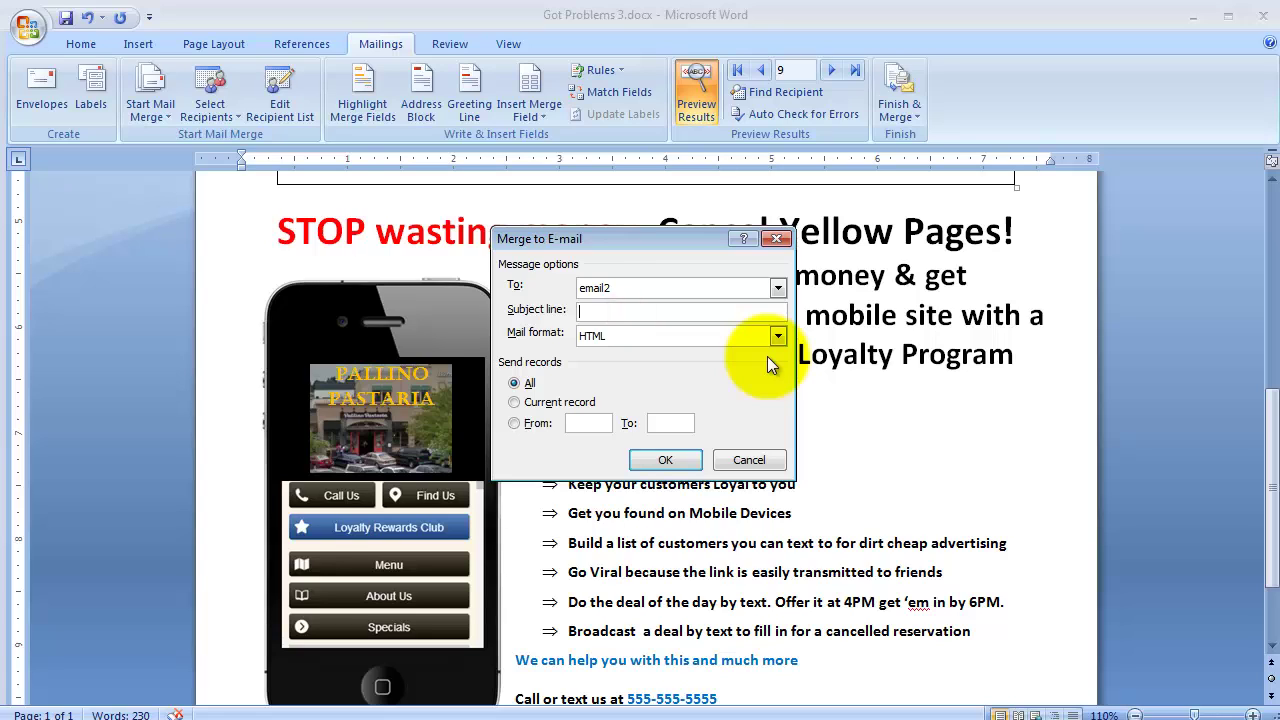
text(STOP don't pay for Yellow Pages)
key(Tab)
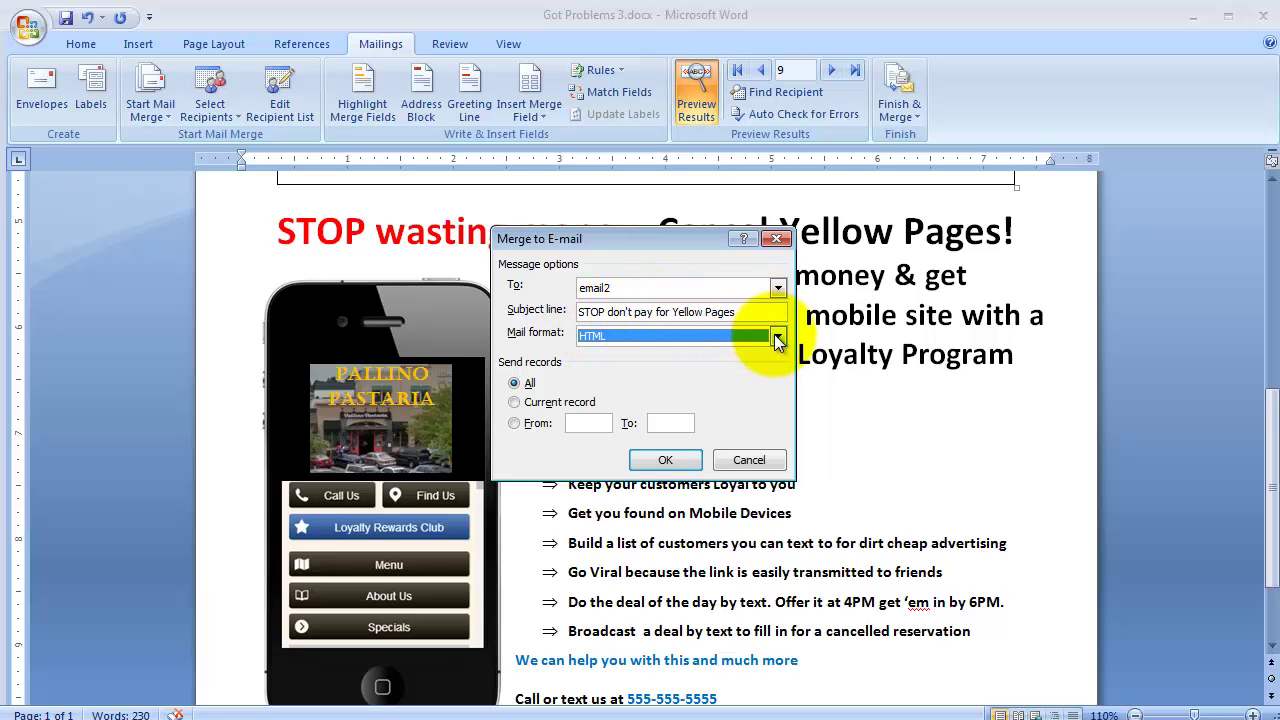
click(778, 339)
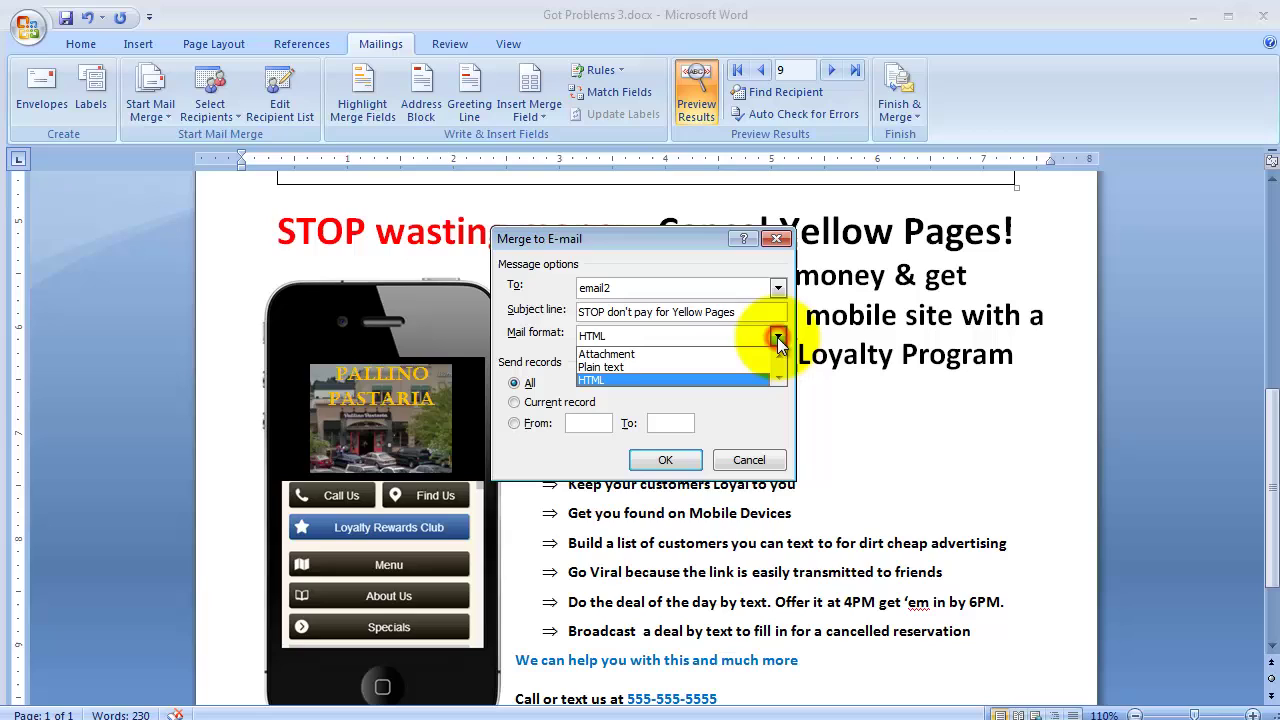
click(598, 379)
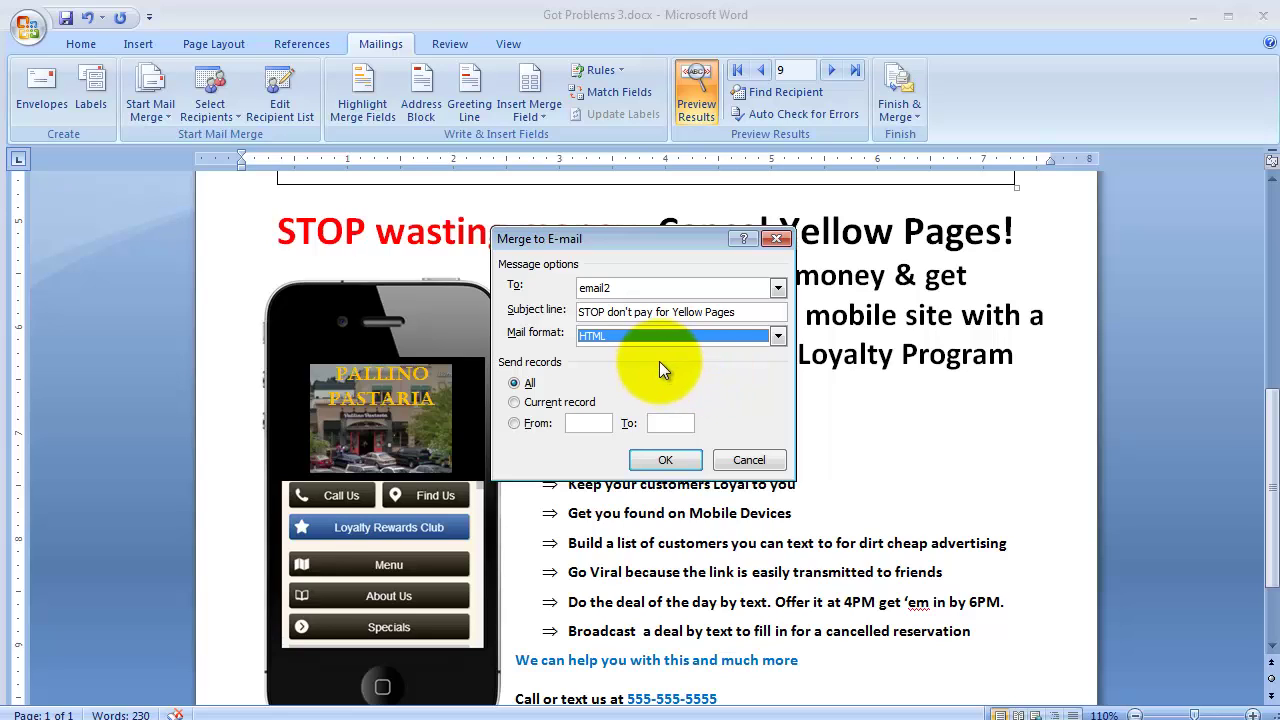
click(662, 459)
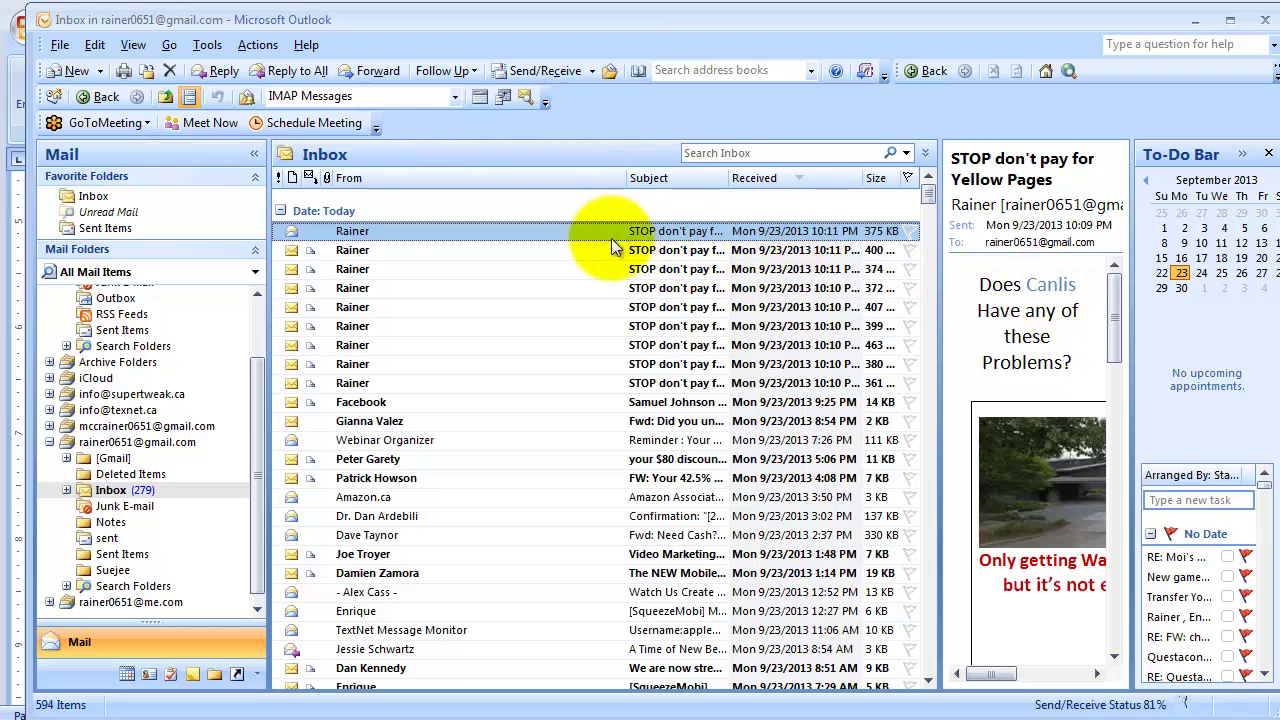
- In Outlook, open the newest "STOP don't pay for Yellow Pages" message and examine the delivered Canlis flyer
click(484, 228)
double_click(484, 228)
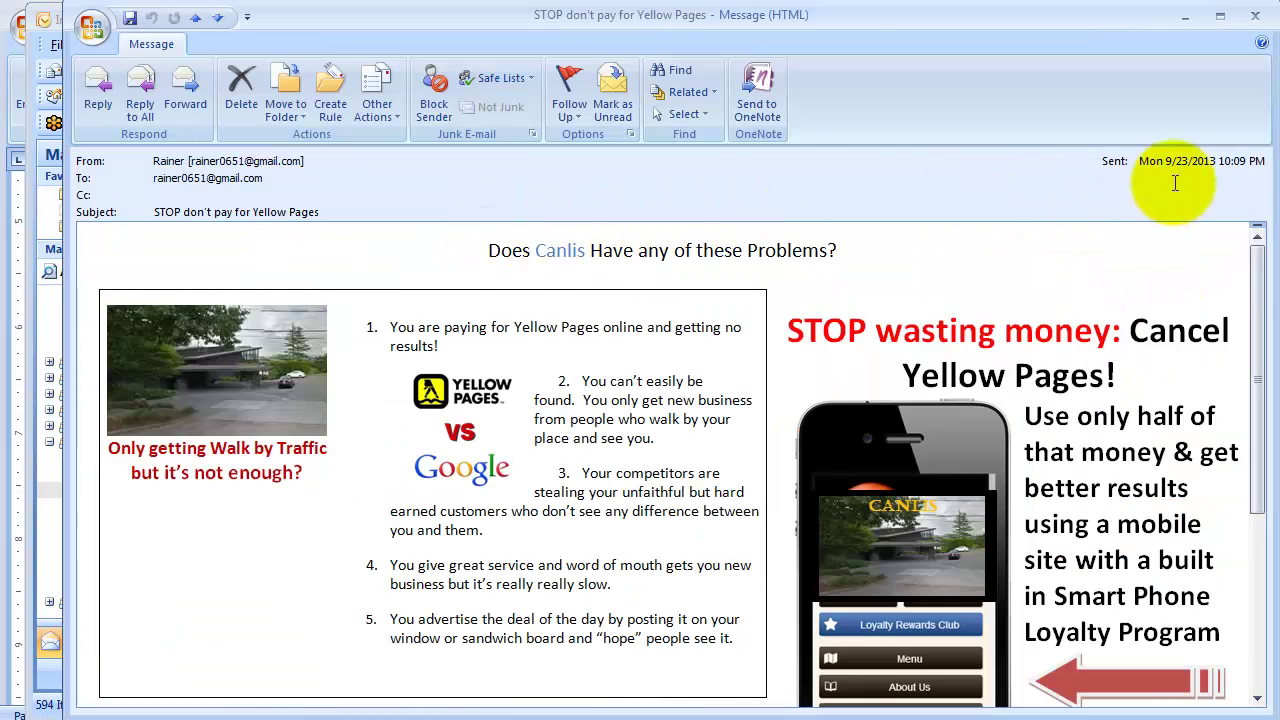
drag(1256, 296, 1252, 262)
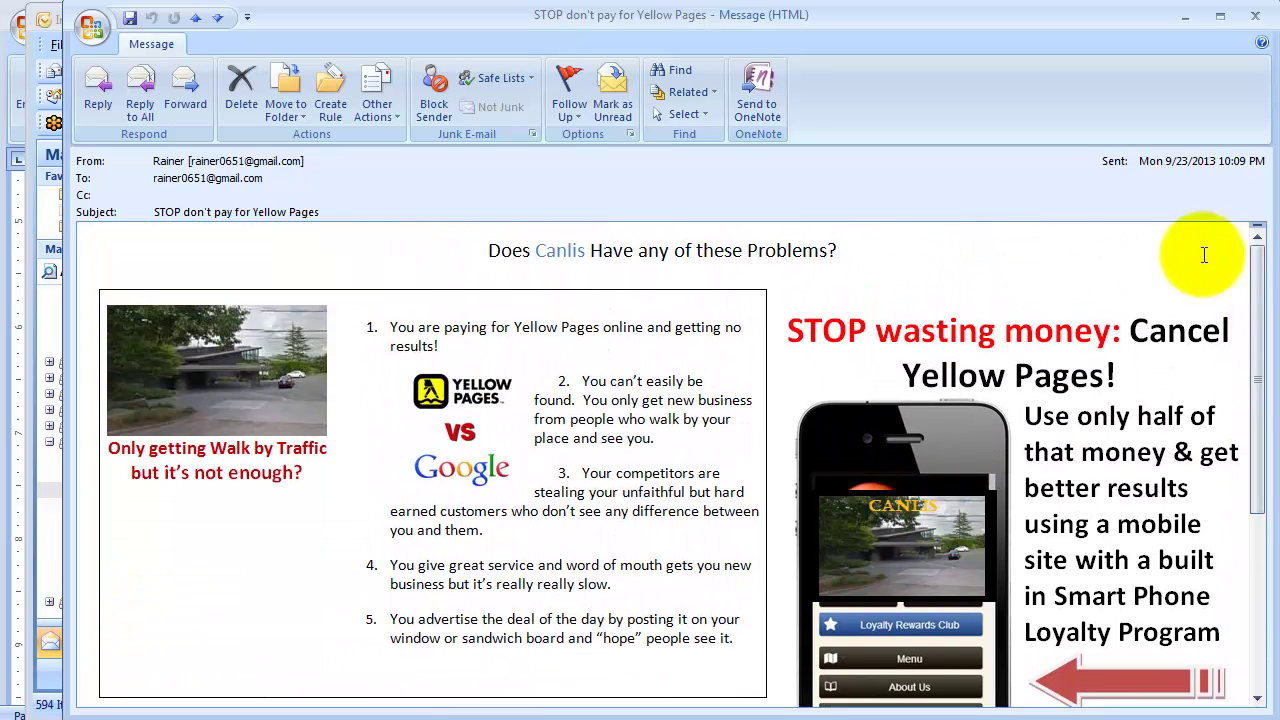
- Examine the next delivered flyers in turn: Cedars Restaurant, Calamity Janes, Olympic Pizza & Pasta, and Elliott's Oyster House
click(219, 17)
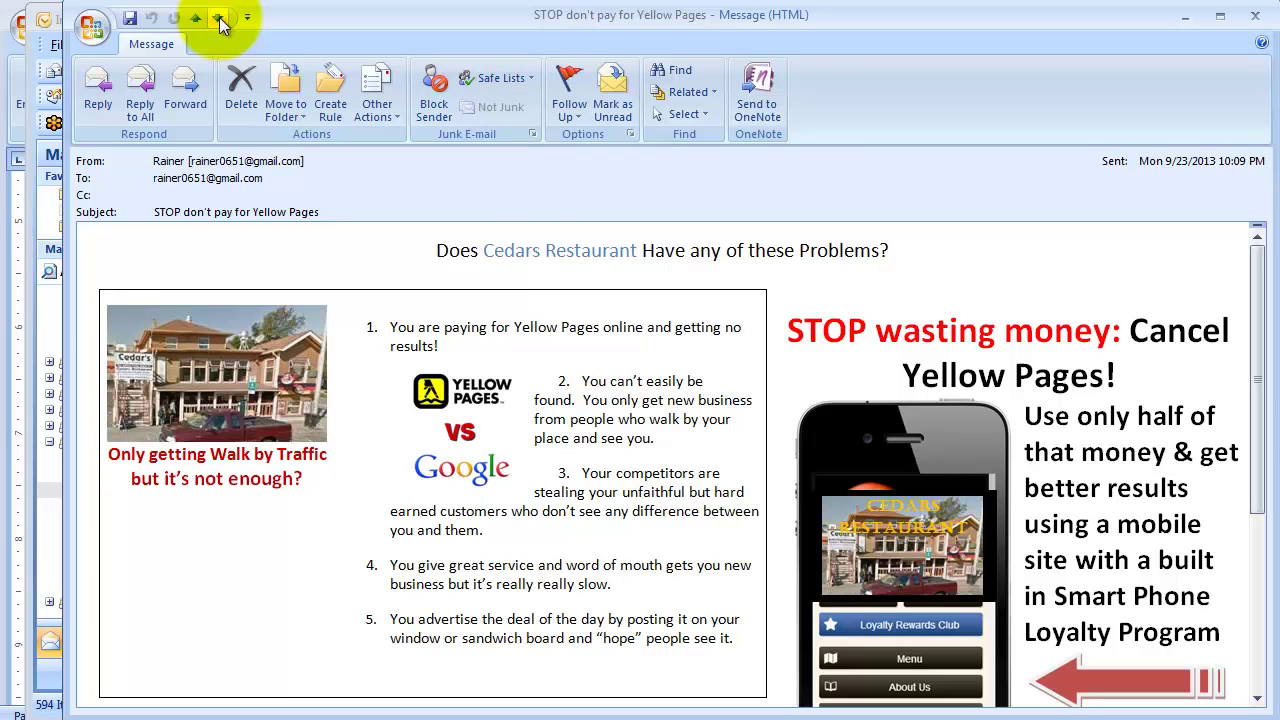
mouse_move(1257, 306)
mouse_down()
mouse_move(1257, 409)
mouse_move(1228, 508)
mouse_move(1243, 508)
mouse_move(1257, 290)
mouse_up()
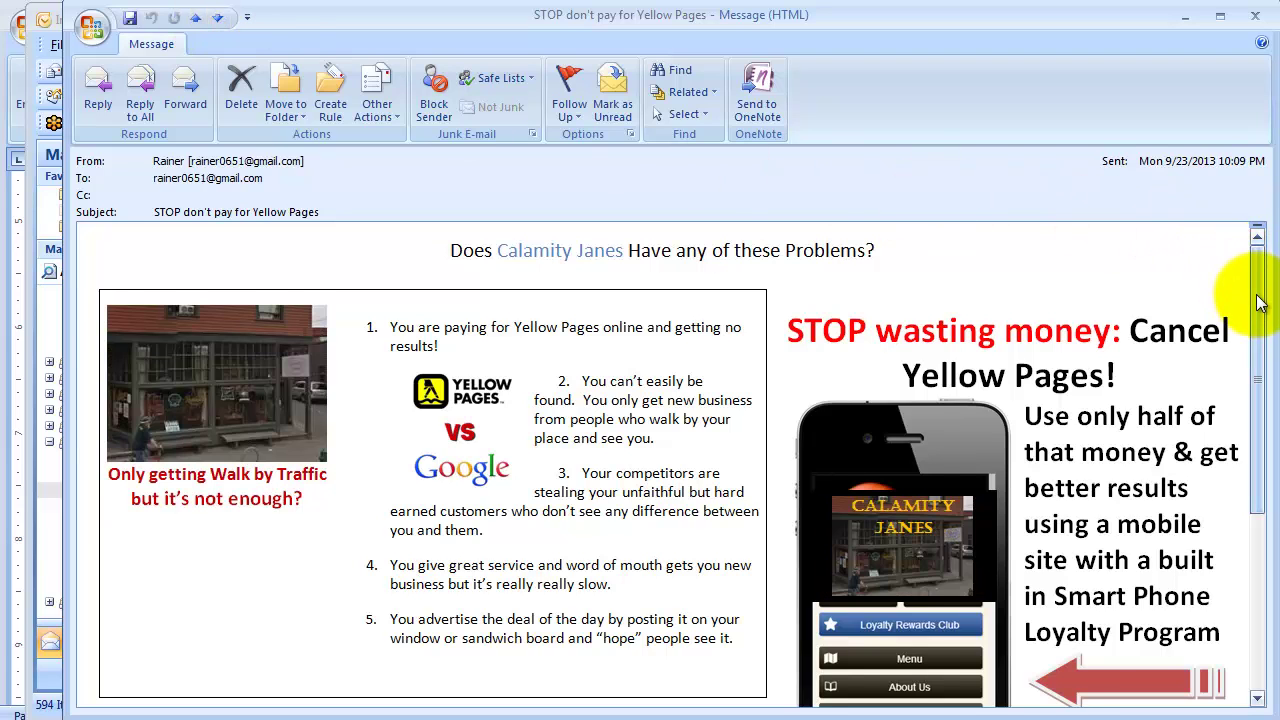
drag(1255, 293, 1257, 365)
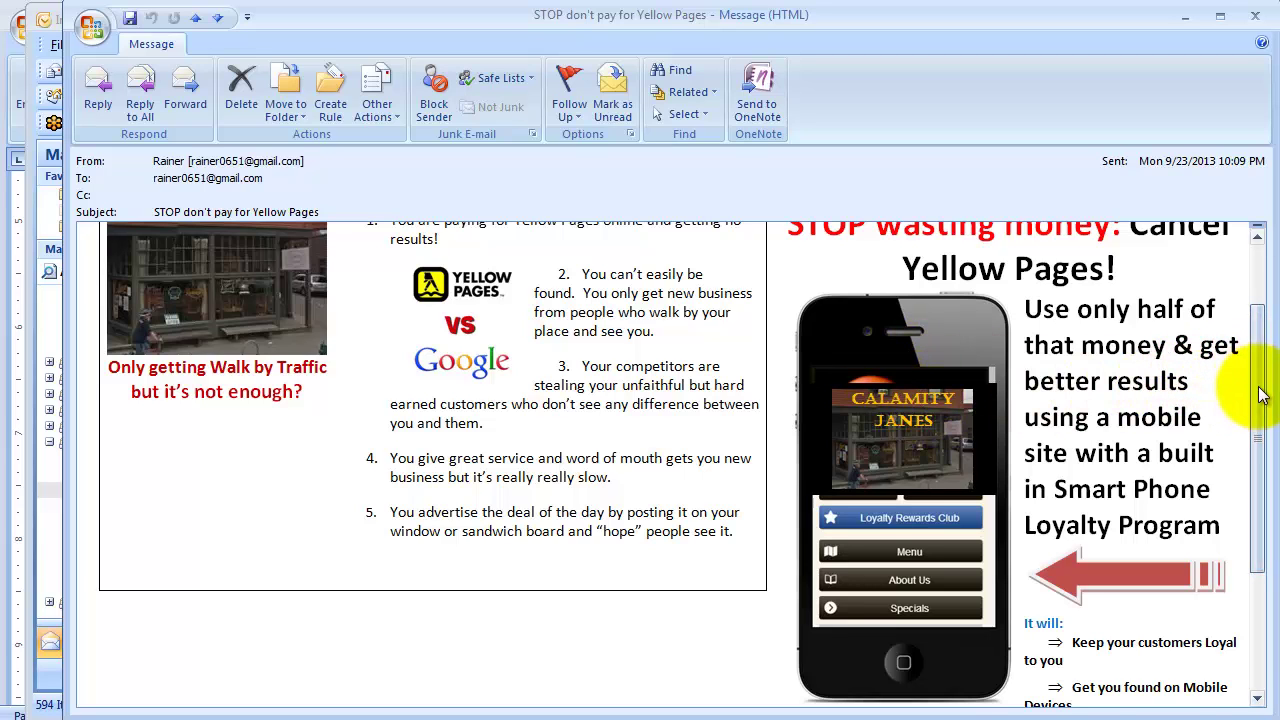
drag(1257, 385, 1249, 320)
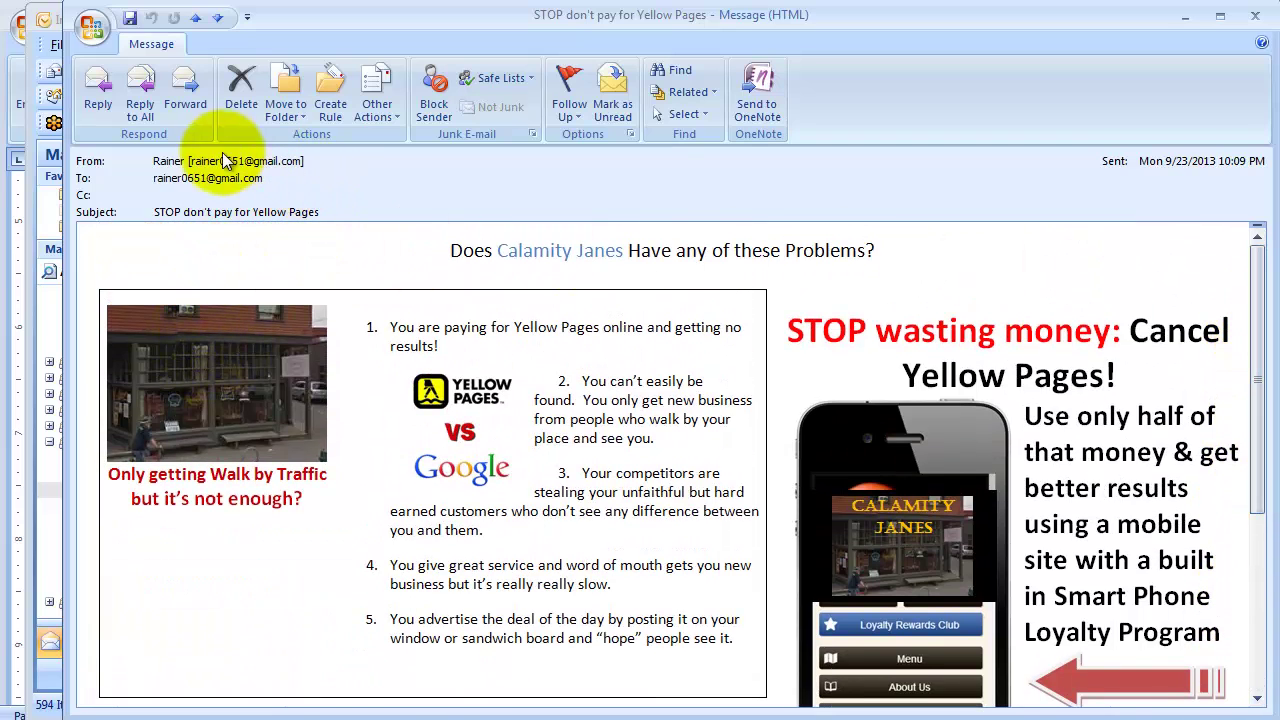
click(217, 19)
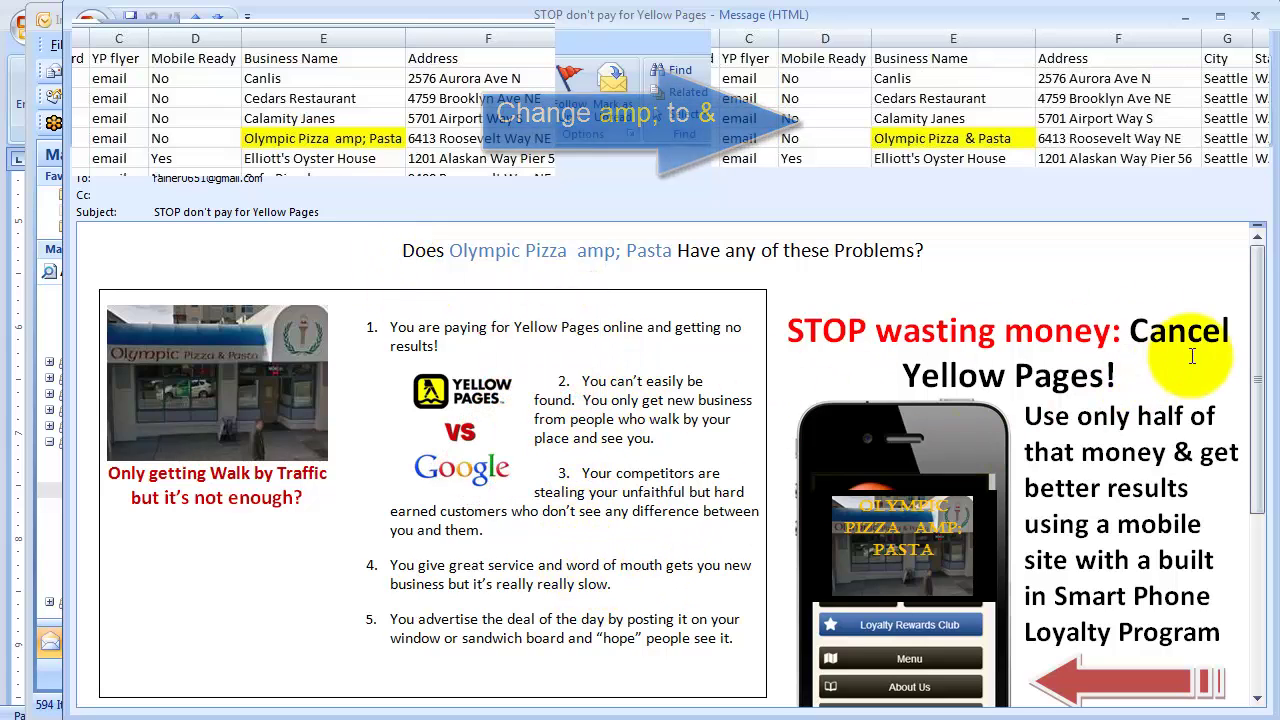
mouse_move(1256, 358)
mouse_down()
mouse_move(1260, 577)
mouse_move(1249, 551)
mouse_move(1260, 306)
mouse_move(1264, 362)
mouse_up()
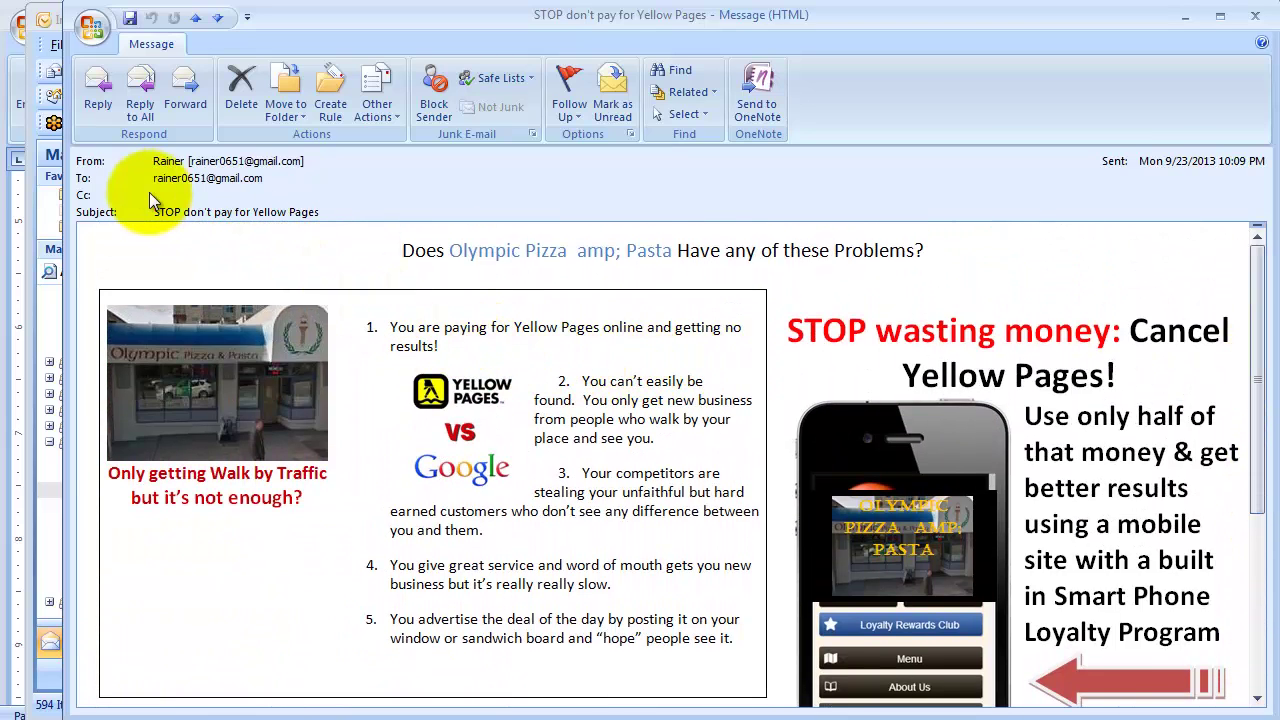
click(217, 20)
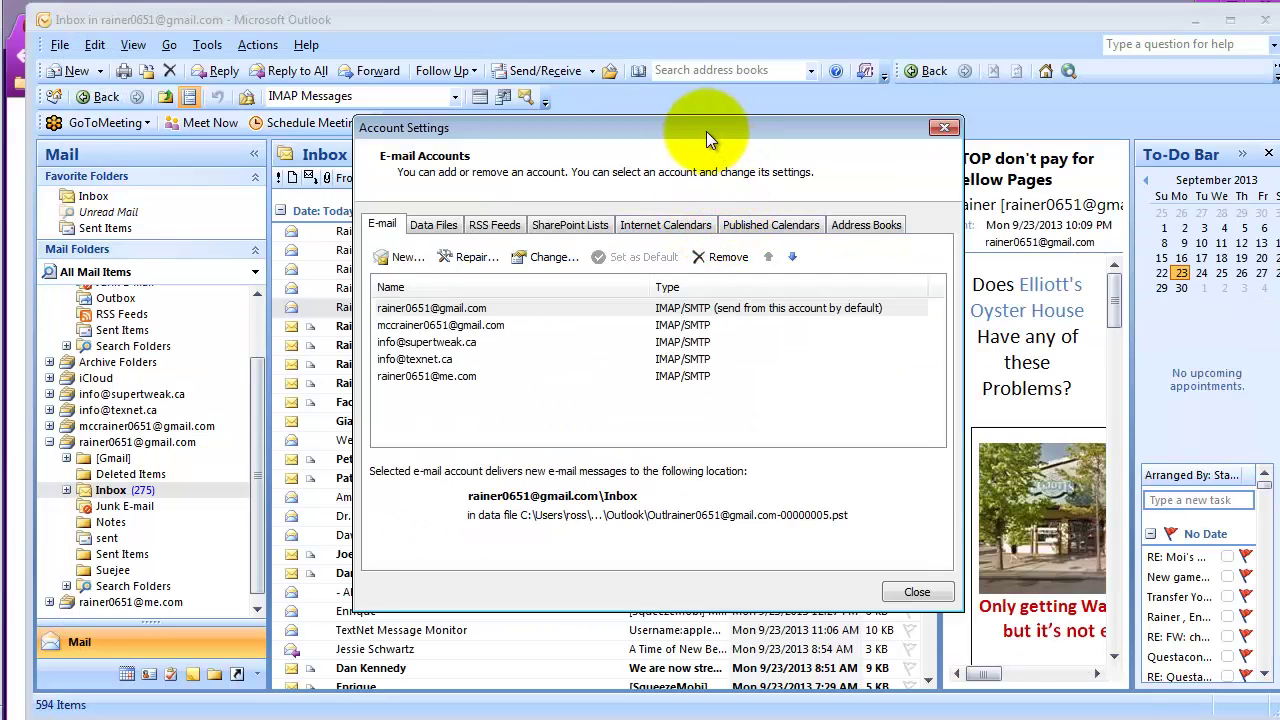
- Check the default sending account in the e-mail account settings, then close them
click(747, 310)
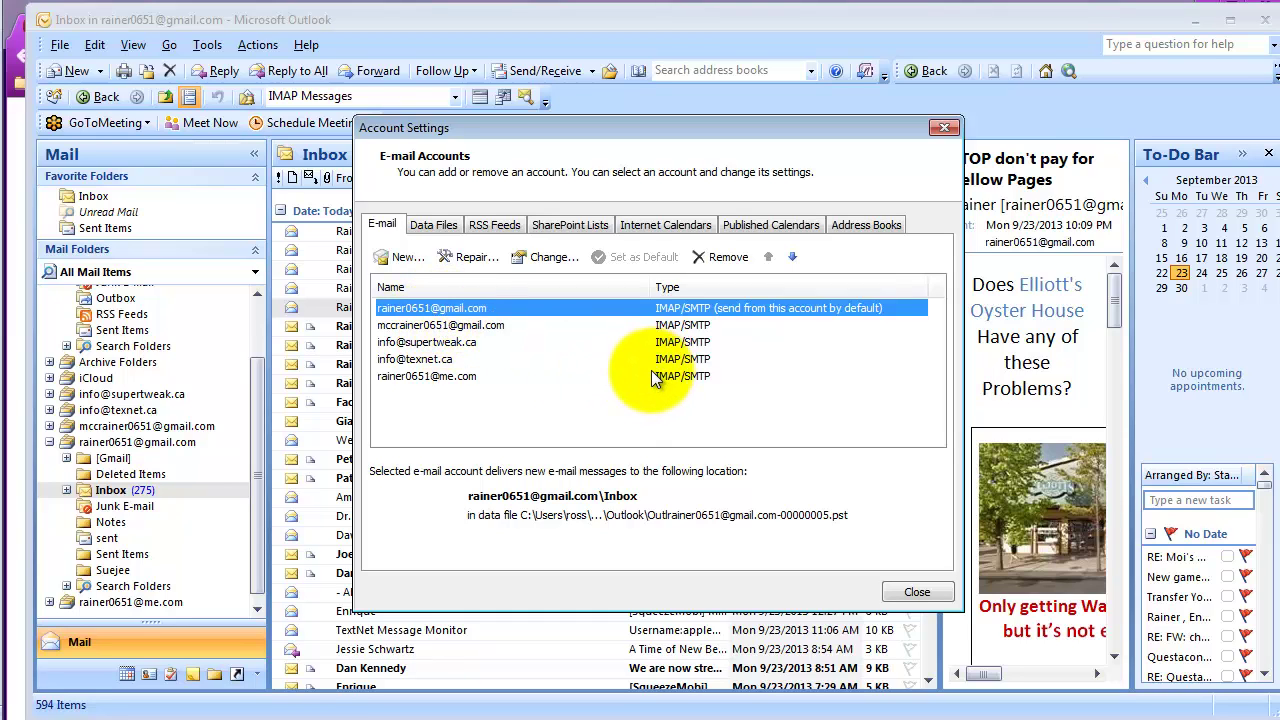
key(Escape)
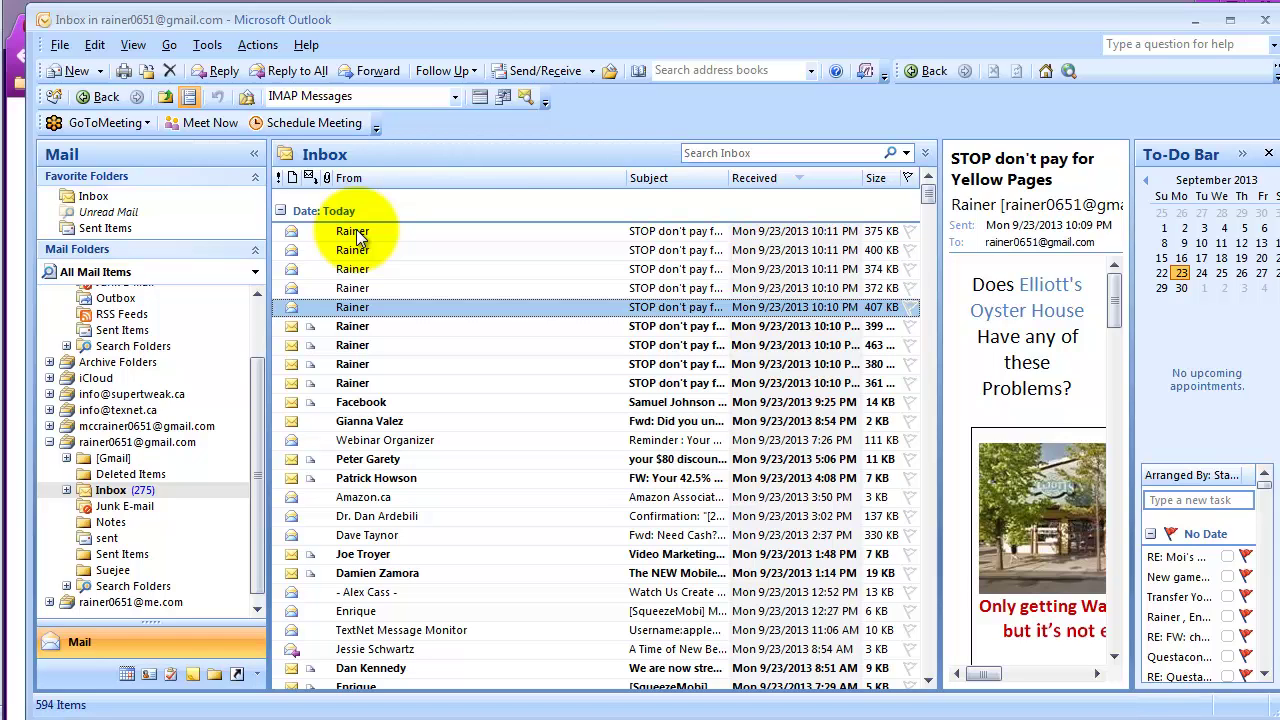
- Switch to the Got Problems 3.docx flyer in Word, open the mail merge recipient list and return to its first row
click(908, 700)
scroll(871, 430, down, 2)
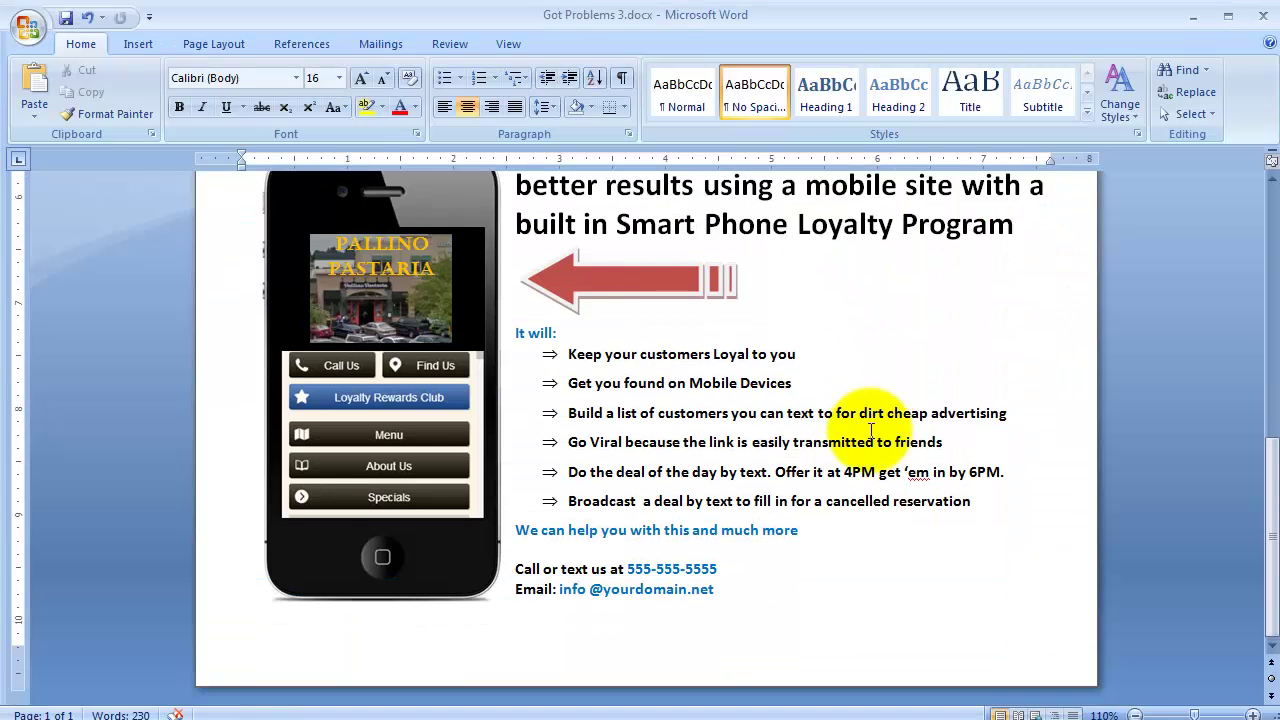
scroll(871, 430, up, 10)
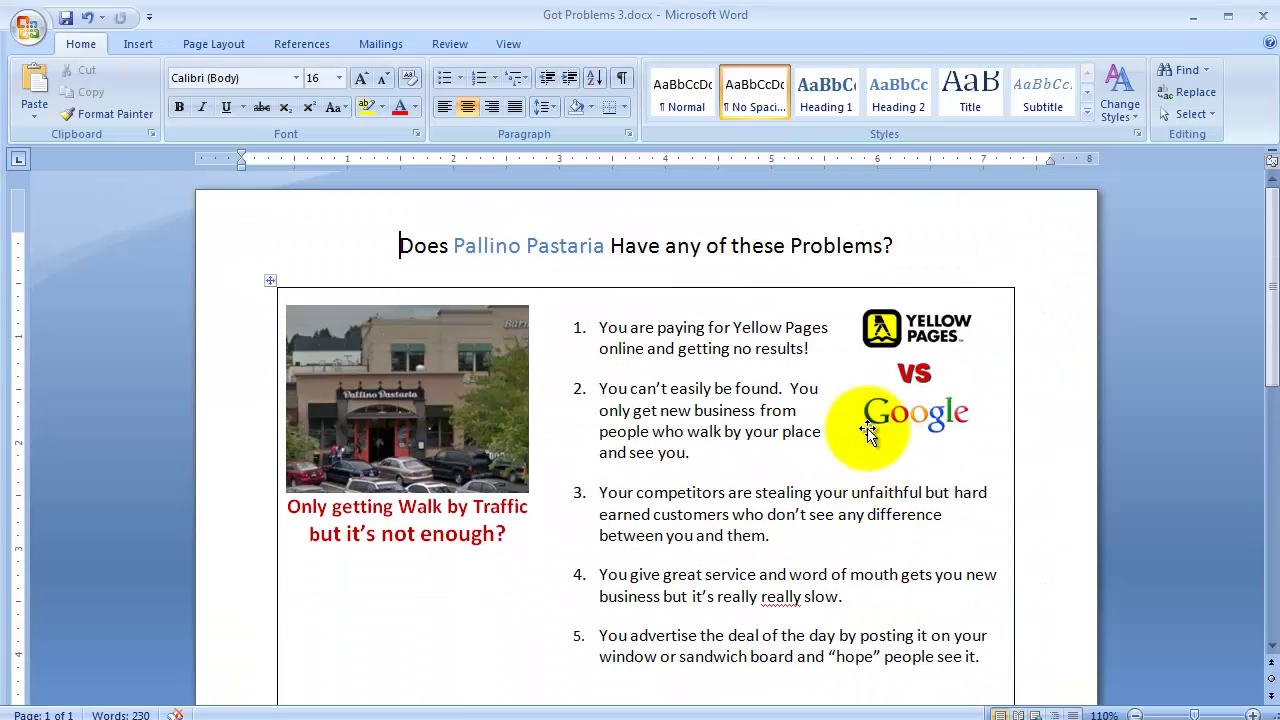
scroll(868, 430, down, 3)
click(381, 45)
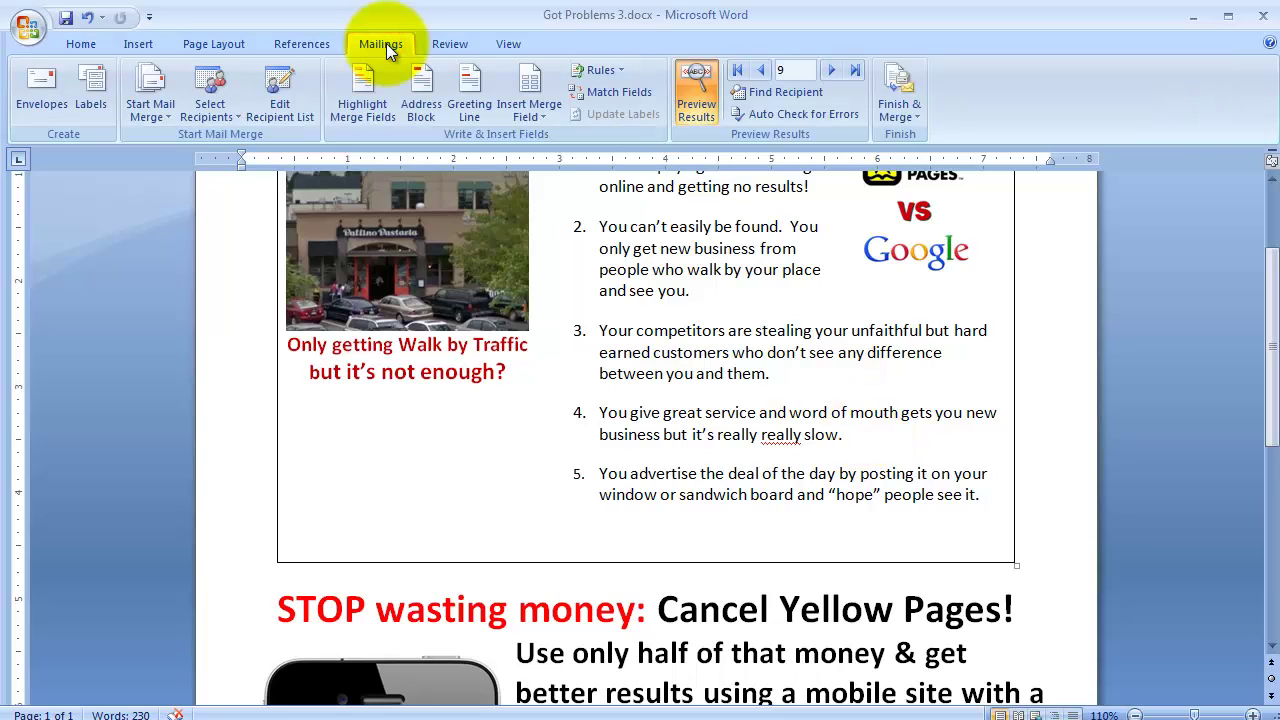
click(282, 86)
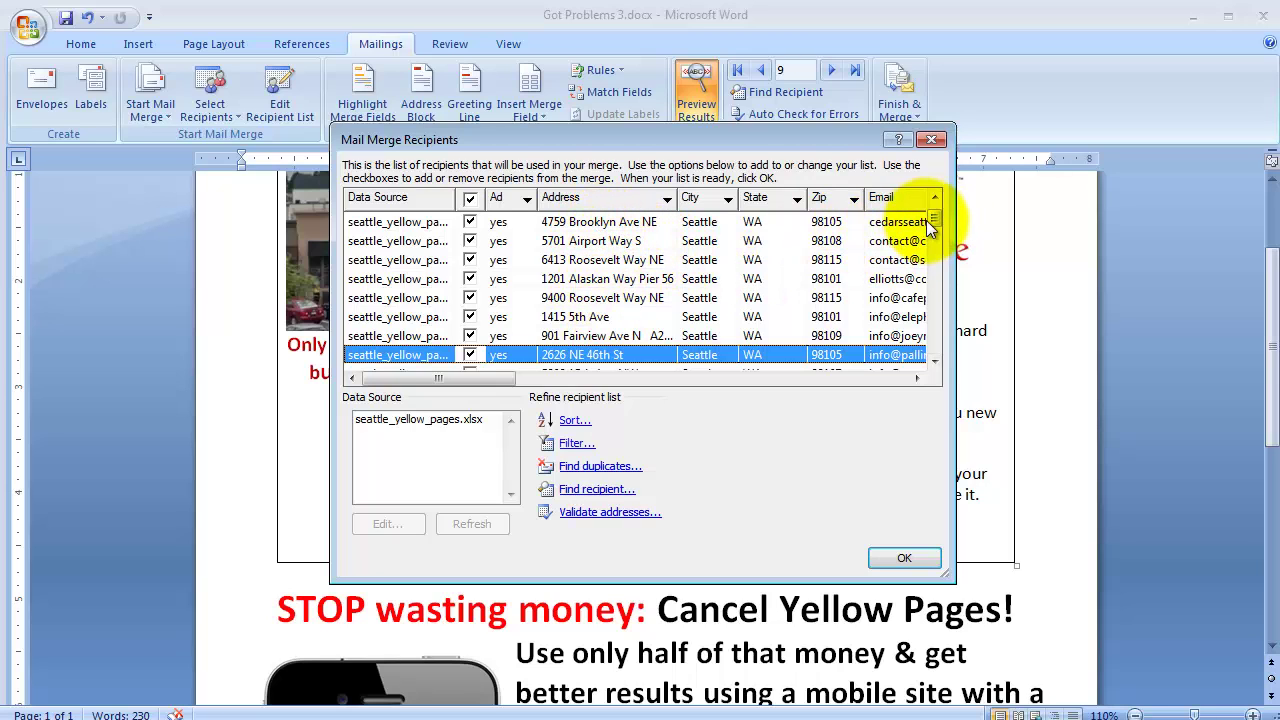
mouse_move(933, 222)
mouse_down()
mouse_move(935, 363)
mouse_move(929, 200)
mouse_up()
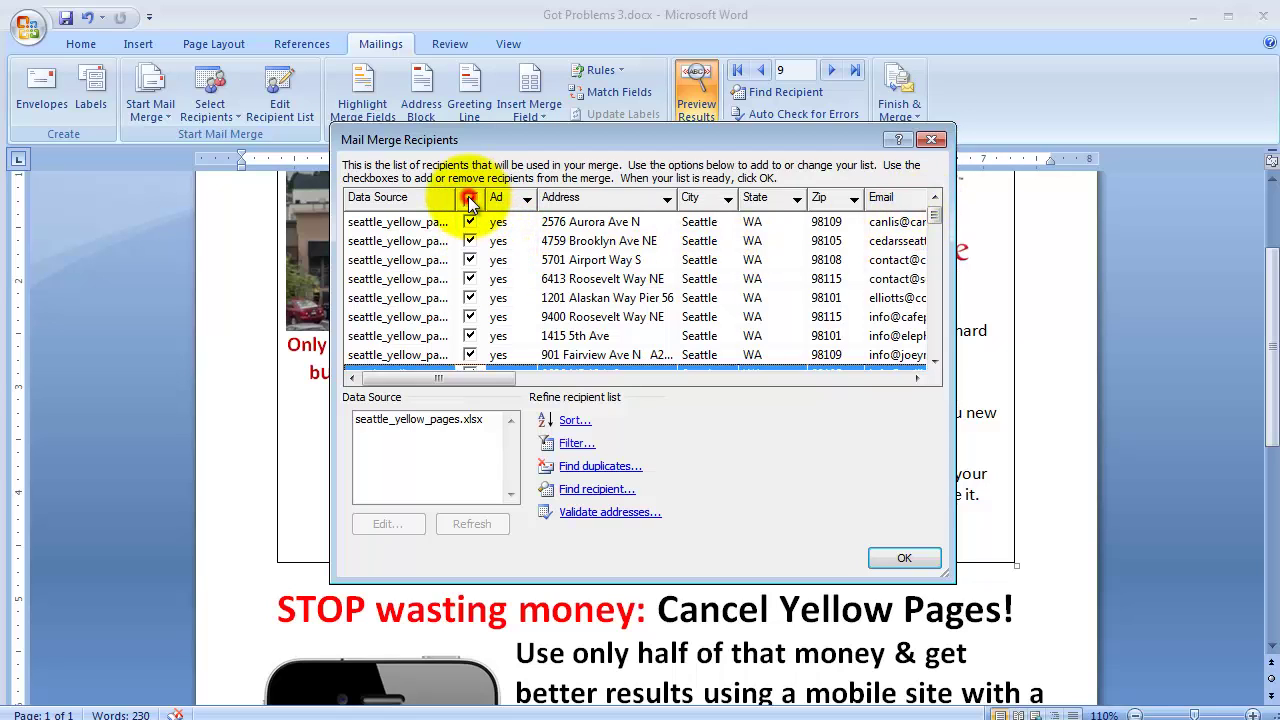
mouse_move(932, 214)
mouse_down()
mouse_move(938, 356)
mouse_move(934, 218)
mouse_up()
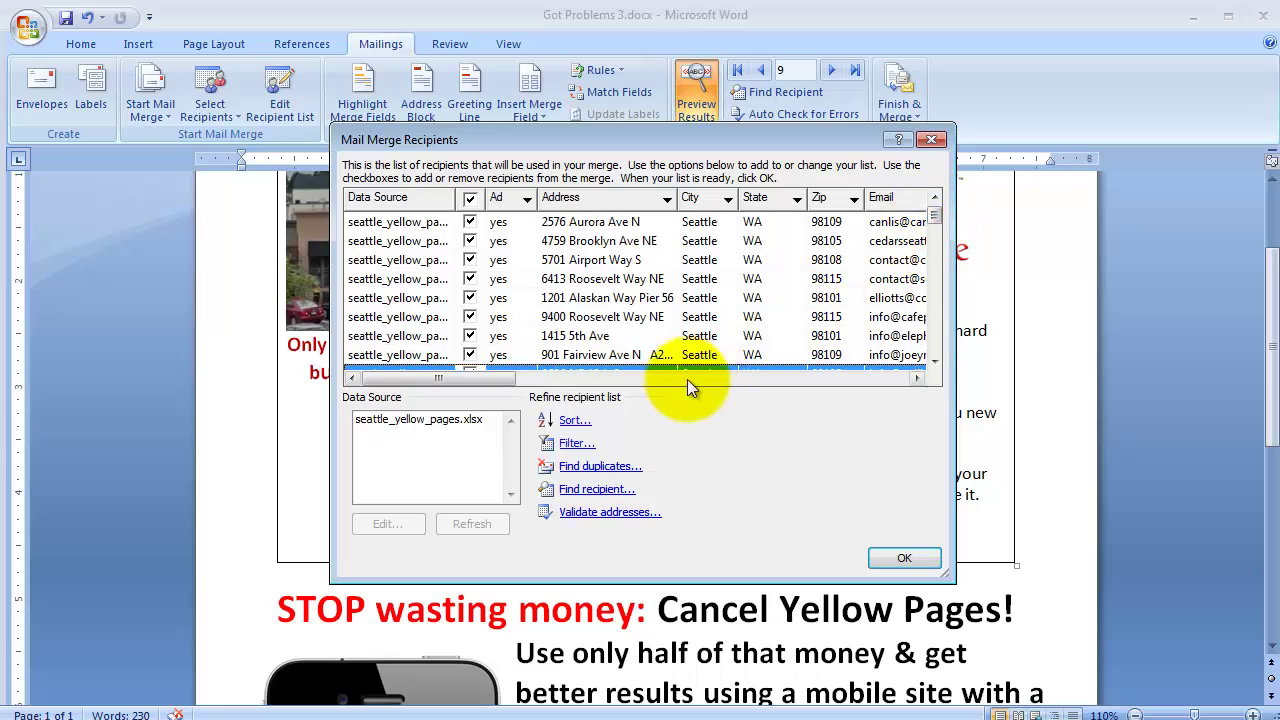
drag(470, 380, 578, 370)
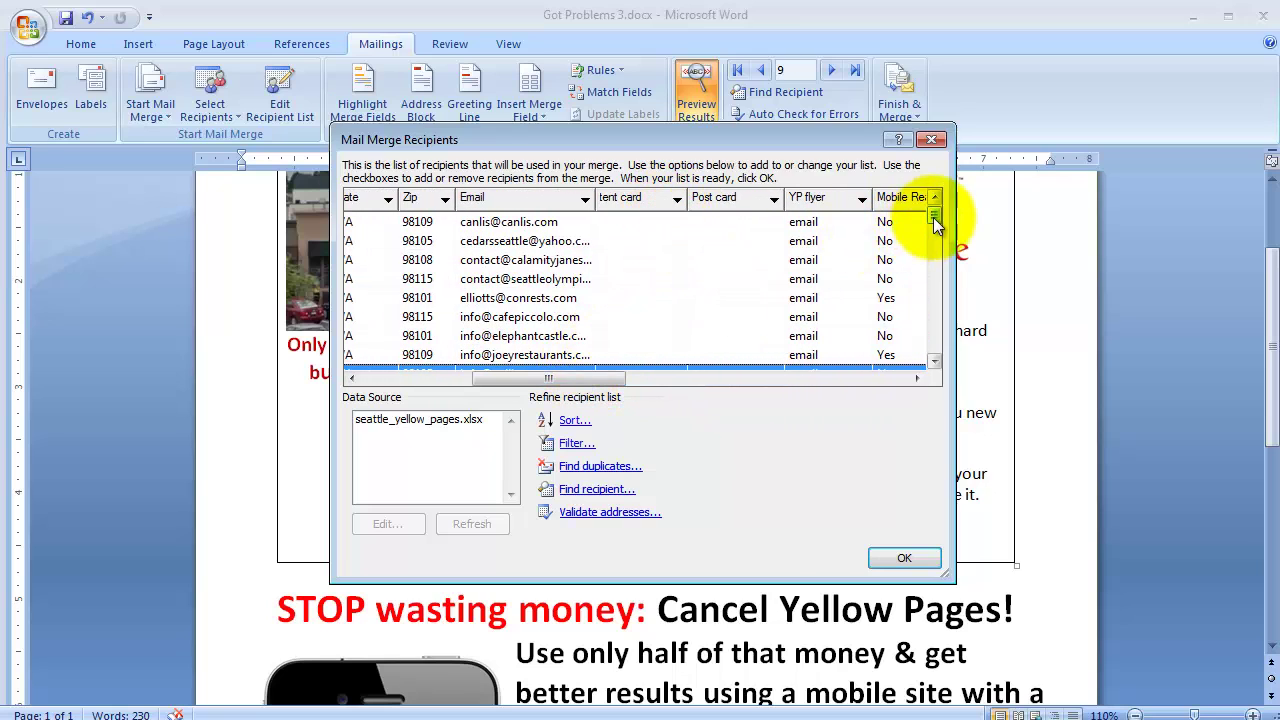
drag(931, 217, 929, 271)
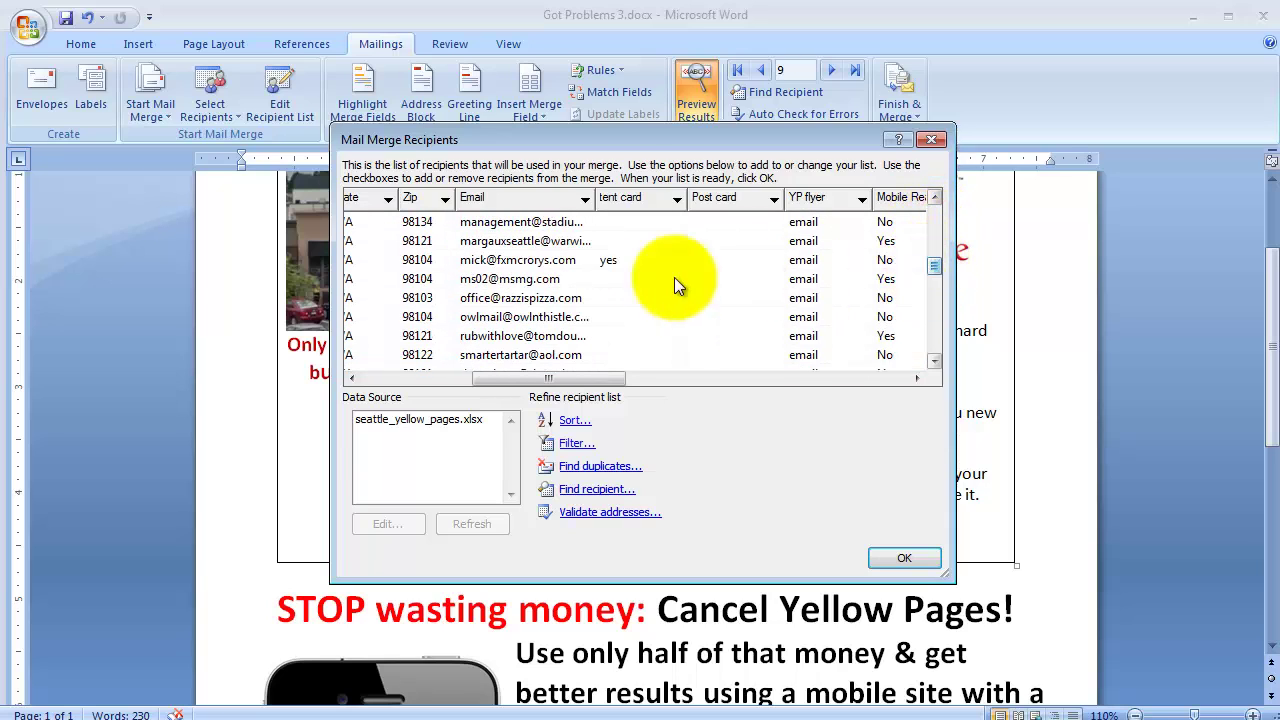
click(366, 259)
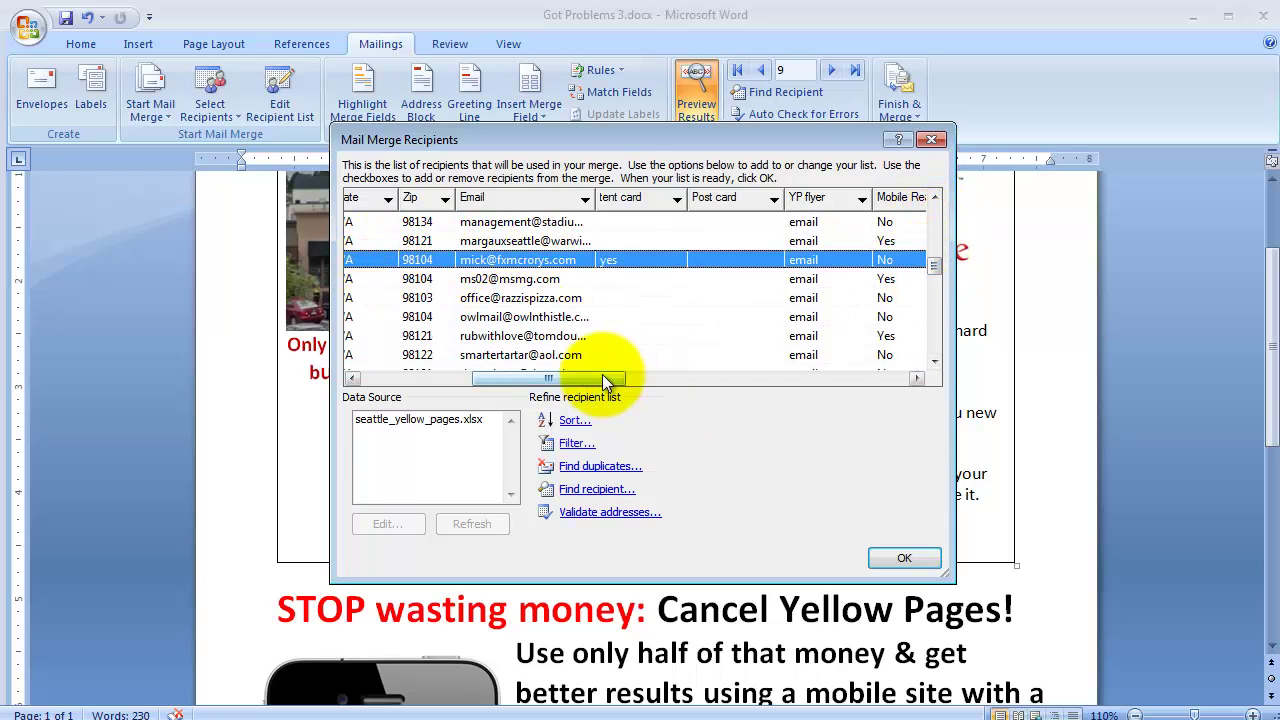
drag(601, 376, 454, 379)
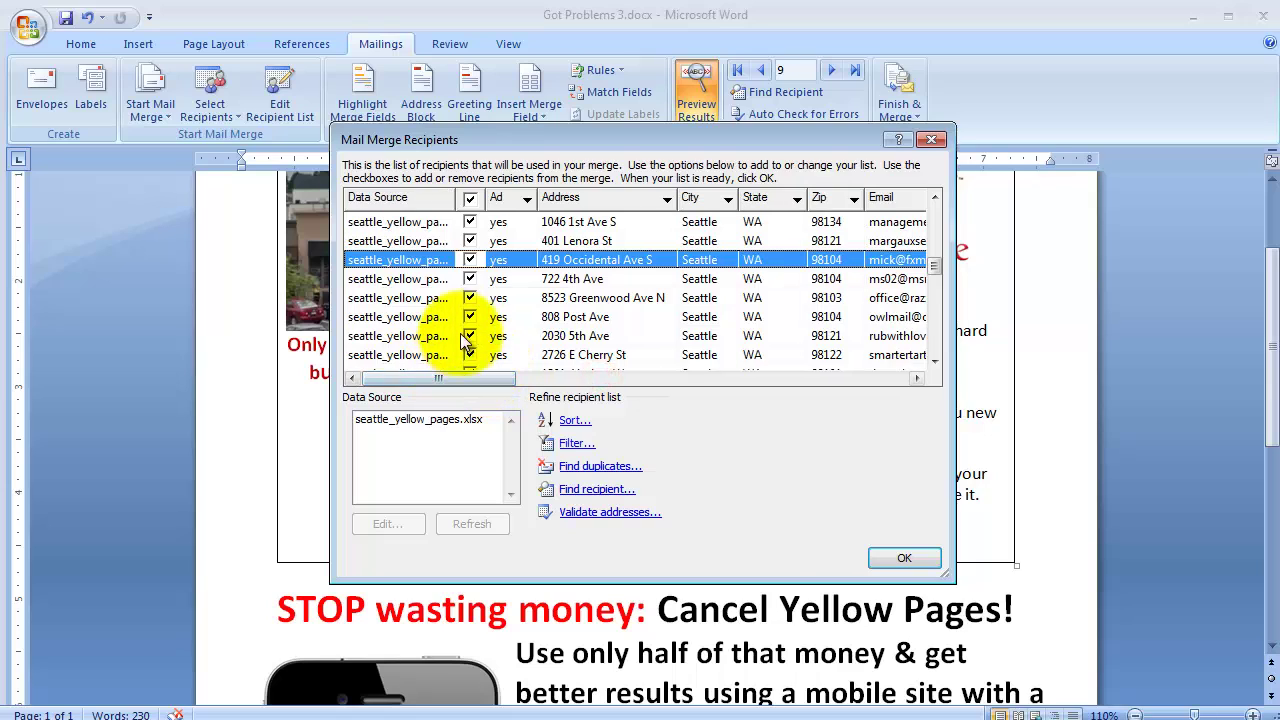
click(470, 199)
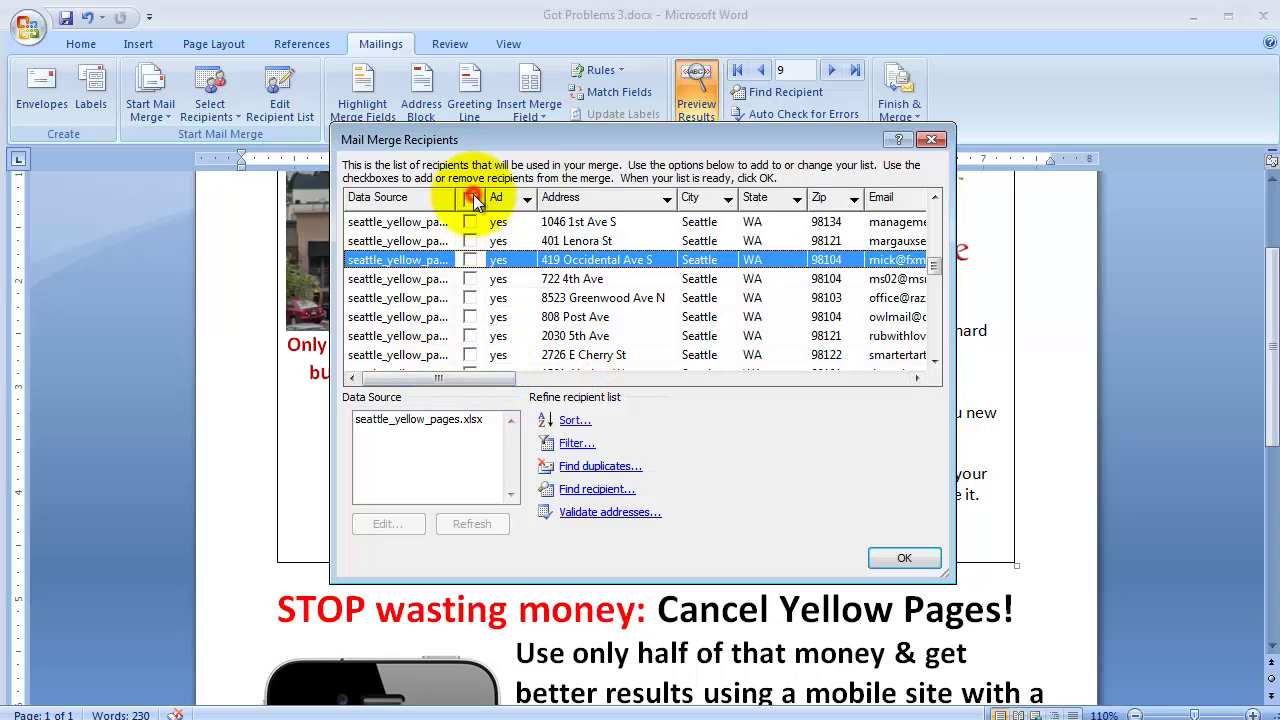
click(470, 260)
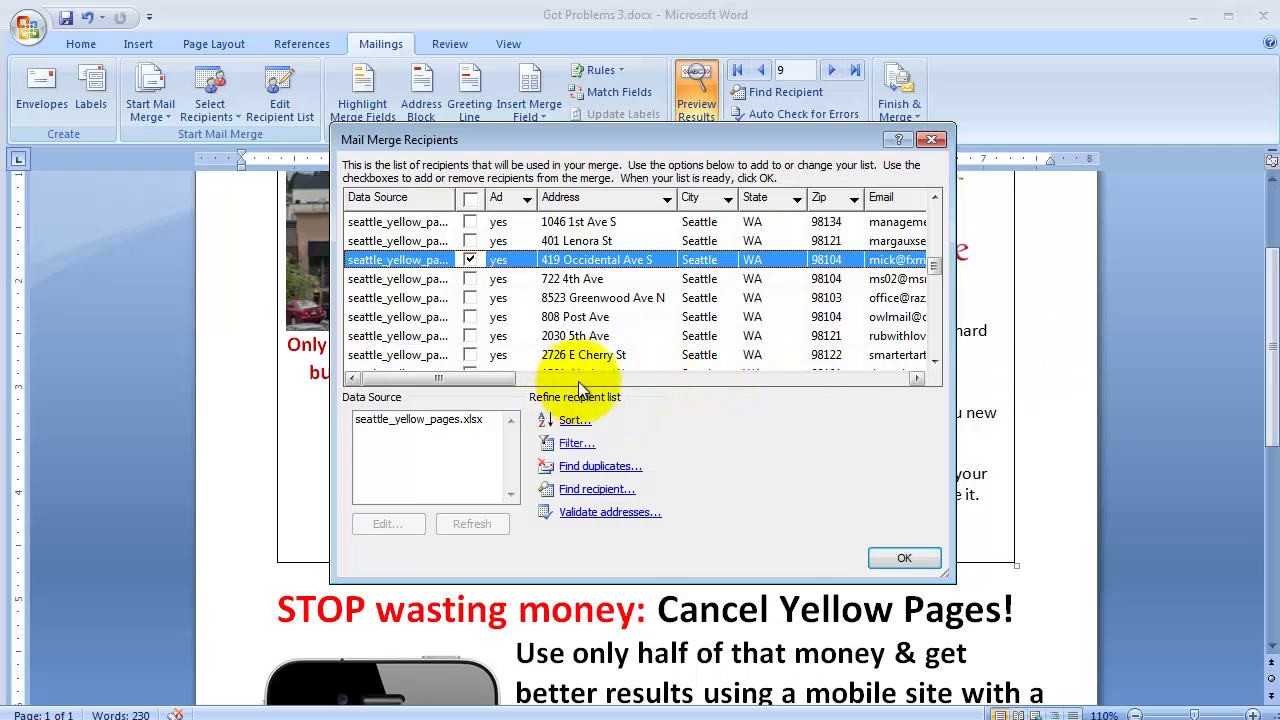
- Move the Post card column of the recipient list in front of the Ad column
drag(480, 379, 648, 383)
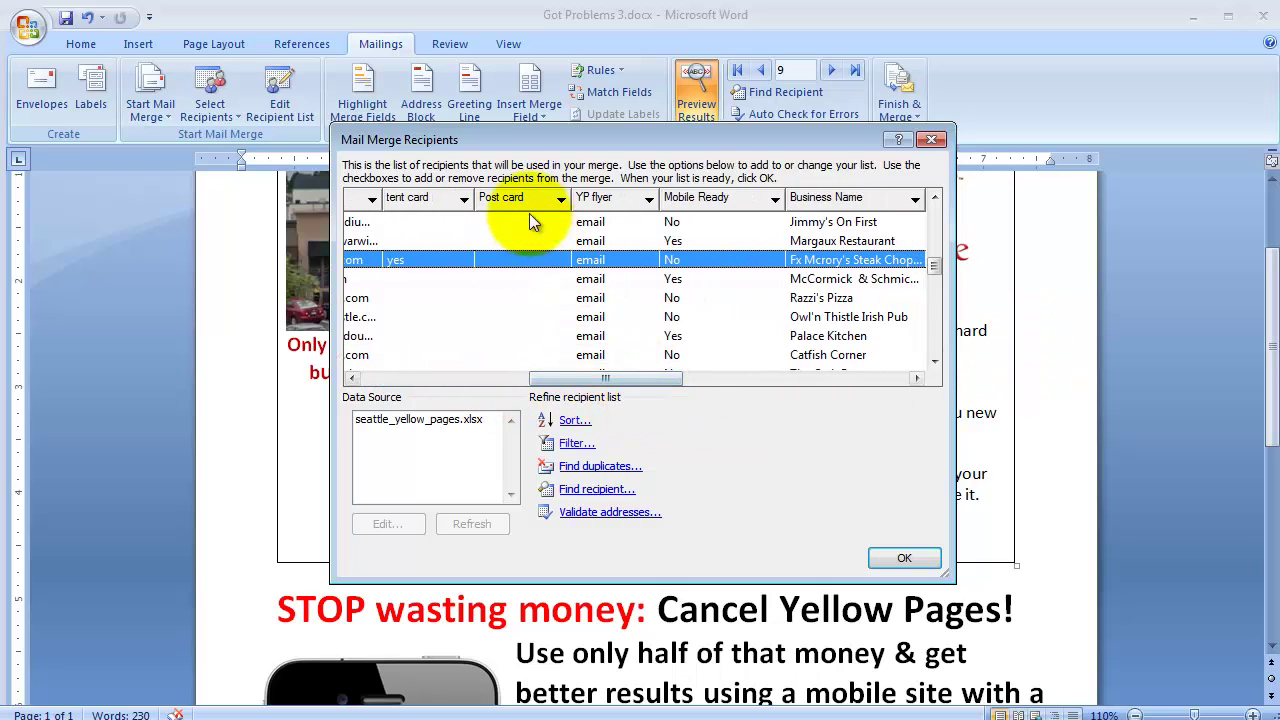
drag(522, 202, 424, 207)
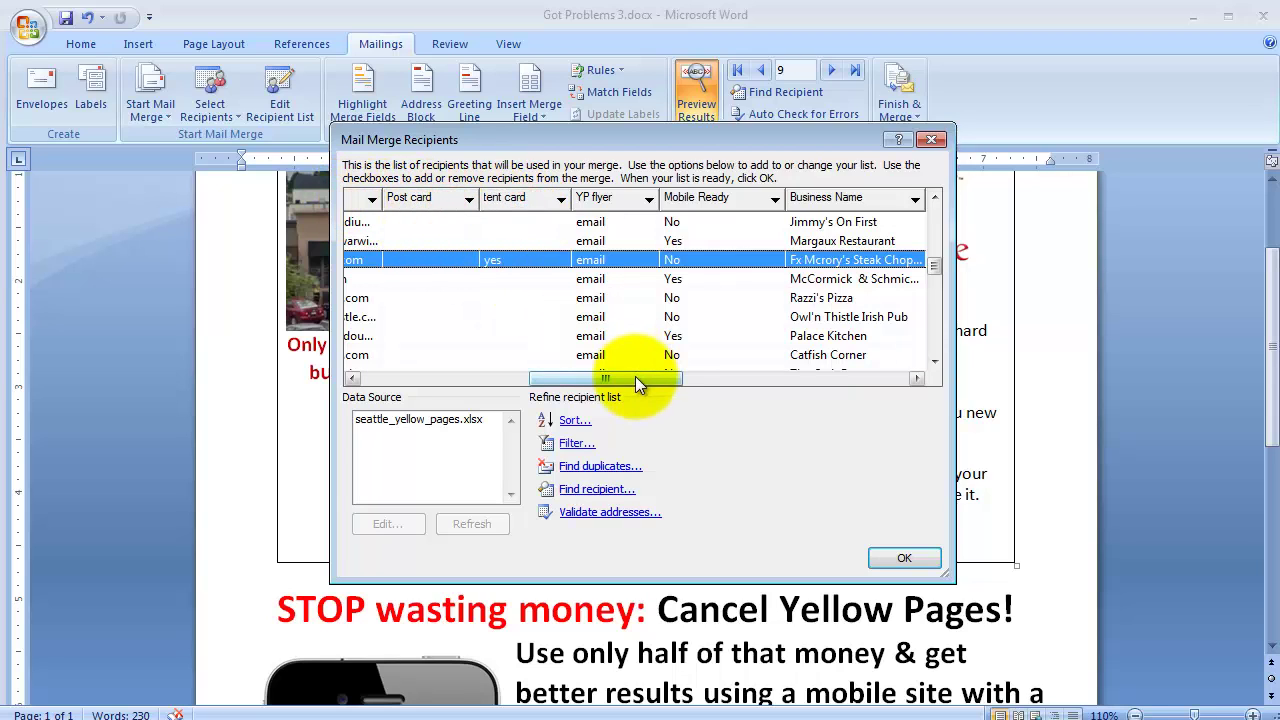
drag(635, 378, 434, 378)
drag(870, 197, 360, 198)
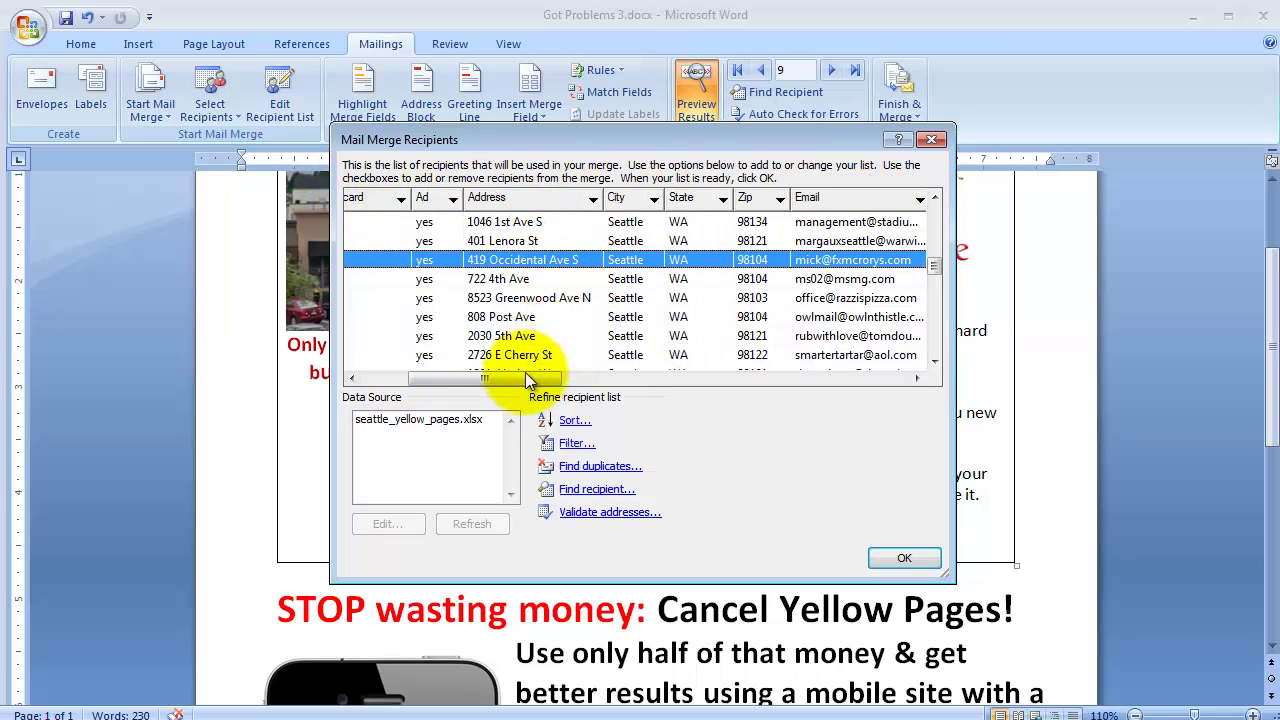
drag(502, 380, 464, 378)
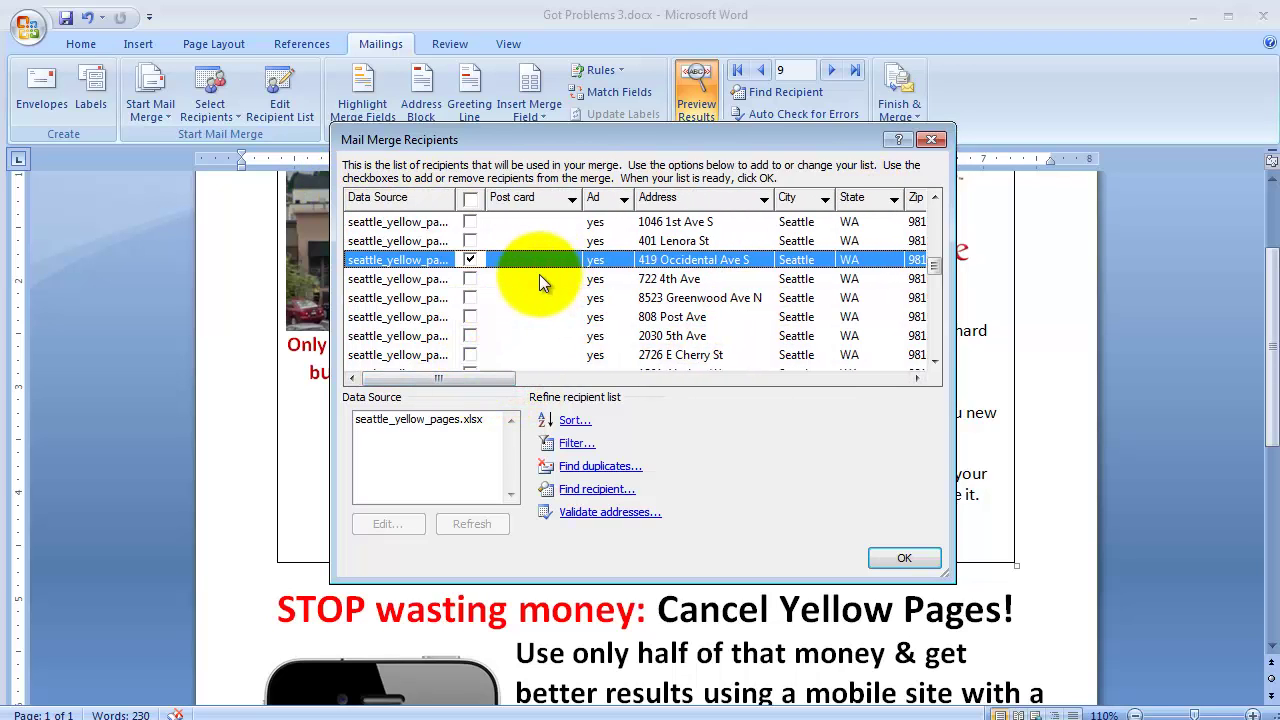
- Also include the recipient near the end of the list that is marked yes for Post card
scroll(545, 285, down, 5)
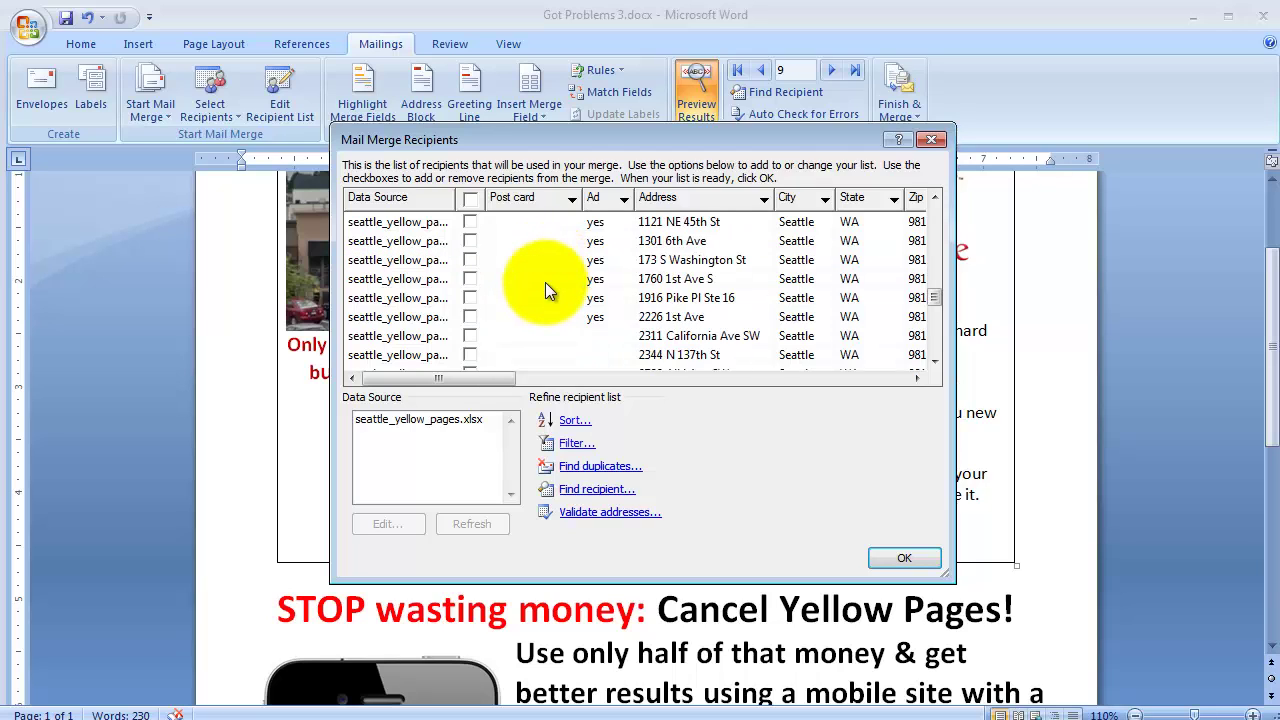
scroll(545, 285, down, 5)
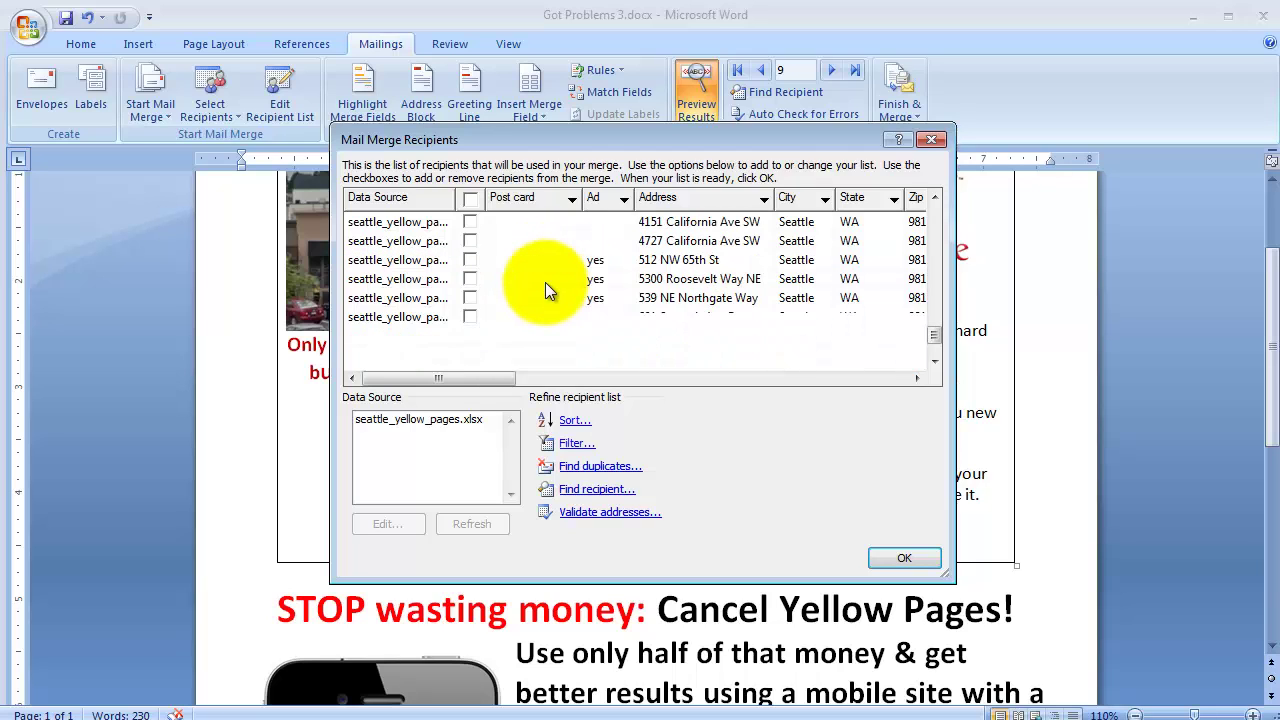
click(469, 260)
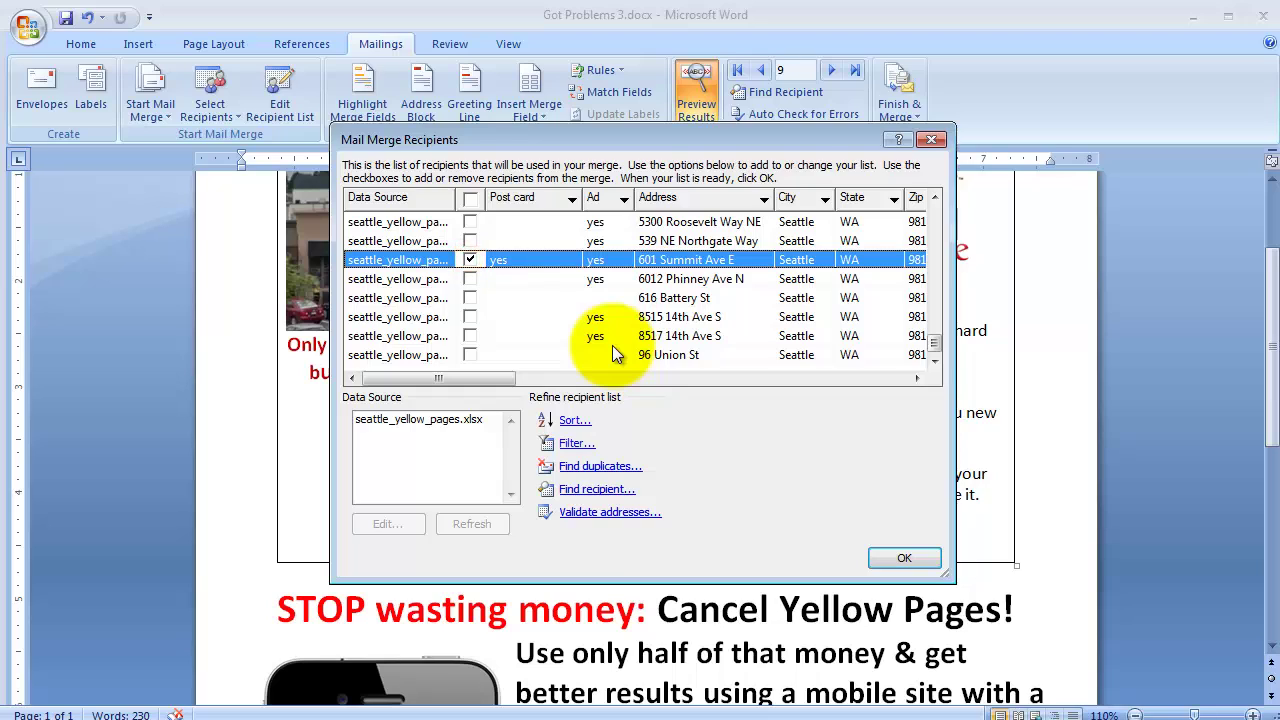